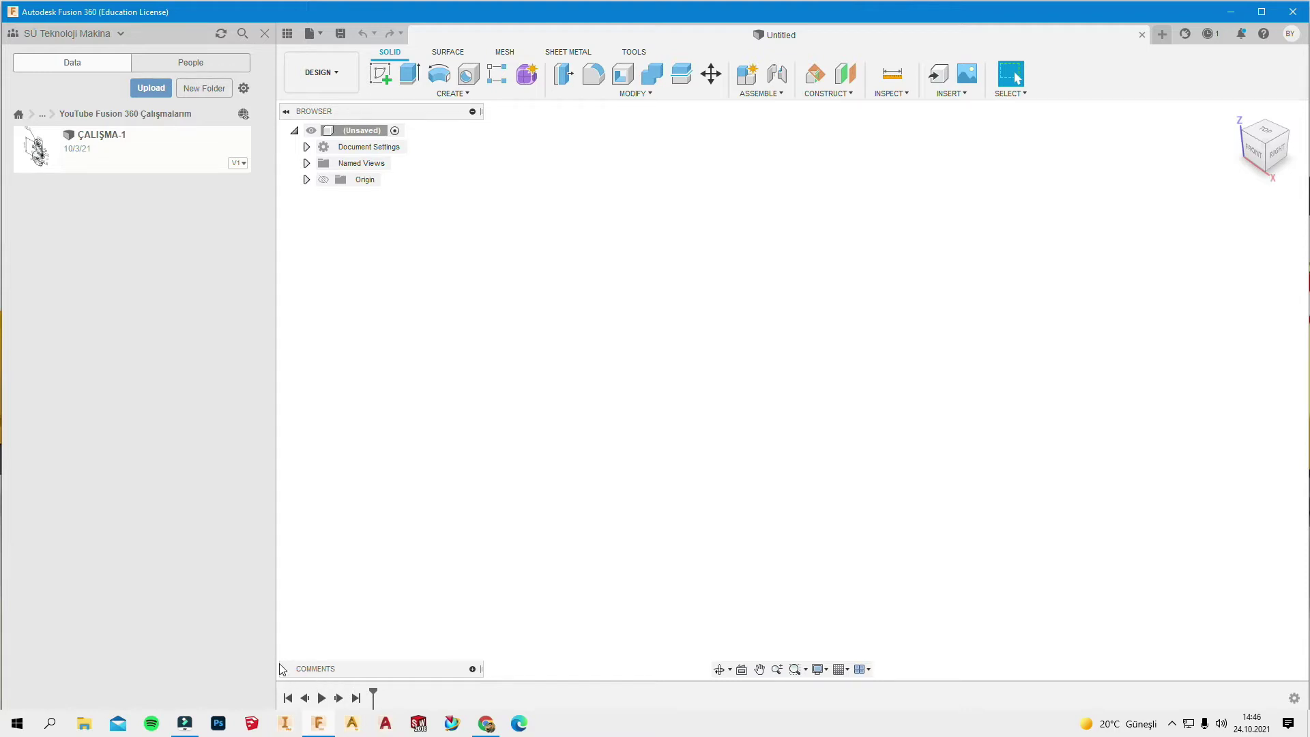
# Bring the Chrome window with the 3D drawing exercises PDF in front of Fusion 360
pyautogui.click(485, 724)
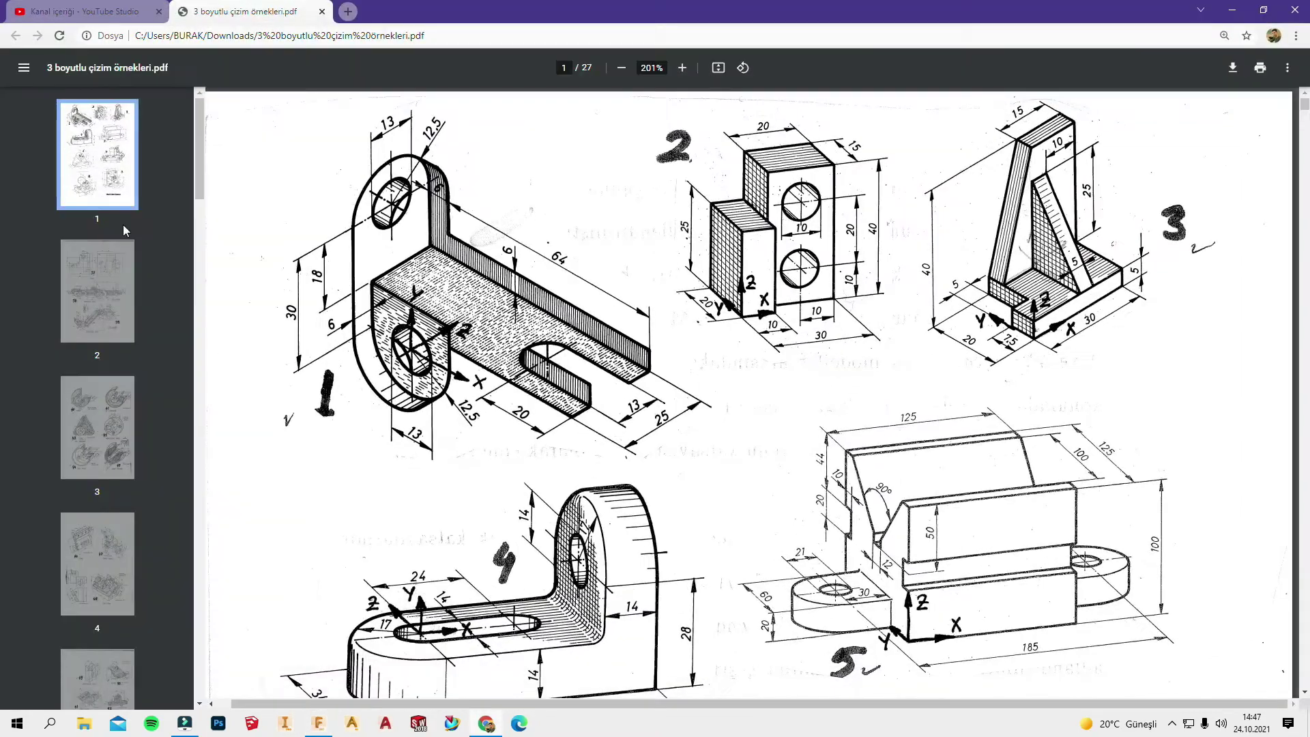
# Scroll through all 27 pages of the exercise PDF to the end and back to the top
pyautogui.scroll(-1, 123, 224)
pyautogui.scroll(-2, 674, 217)
pyautogui.scroll(2, 674, 217)
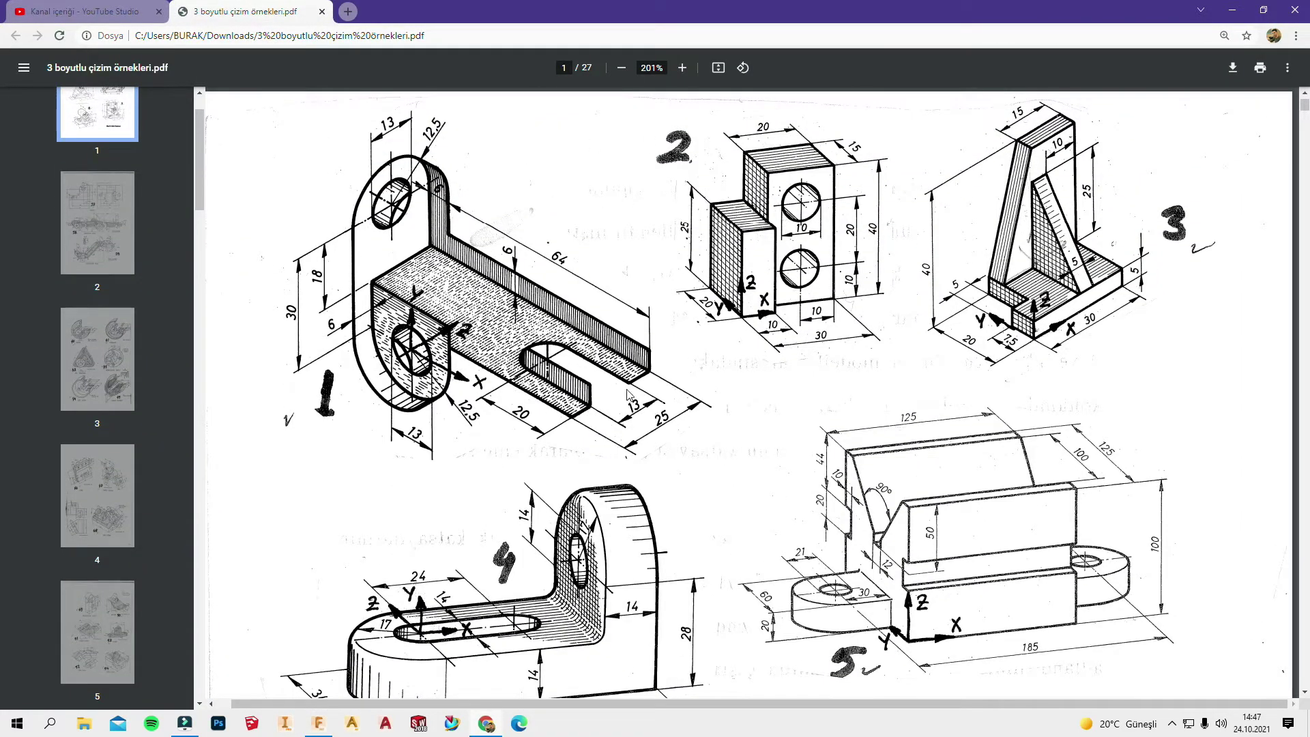
pyautogui.scroll(-3, 627, 393)
pyautogui.scroll(-5, 625, 389)
pyautogui.scroll(-5, 622, 382)
pyautogui.scroll(-5, 618, 374)
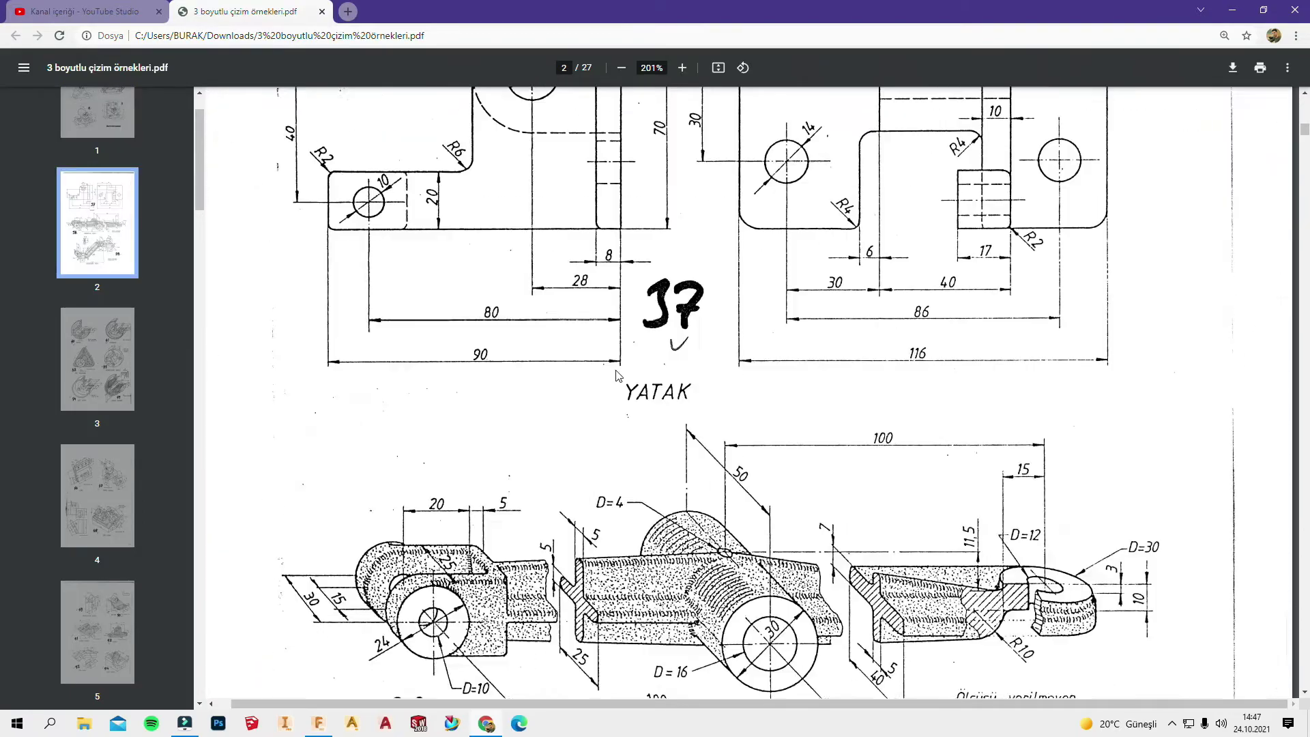
pyautogui.scroll(-5, 616, 375)
pyautogui.scroll(-5, 607, 372)
pyautogui.scroll(-5, 601, 372)
pyautogui.scroll(-5, 611, 354)
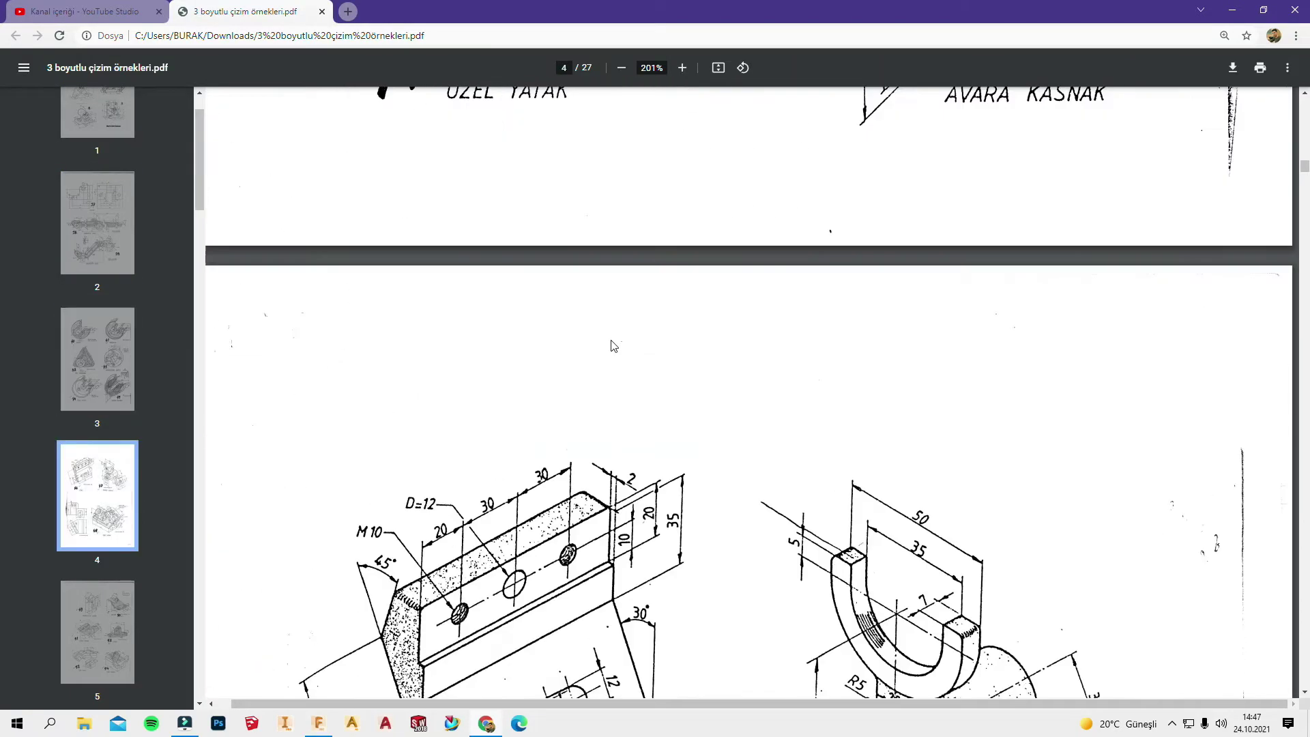
pyautogui.scroll(-5, 613, 346)
pyautogui.scroll(-5, 611, 344)
pyautogui.keyDown('ctrl'); pyautogui.scroll(-5, 588, 323); pyautogui.keyUp('ctrl')
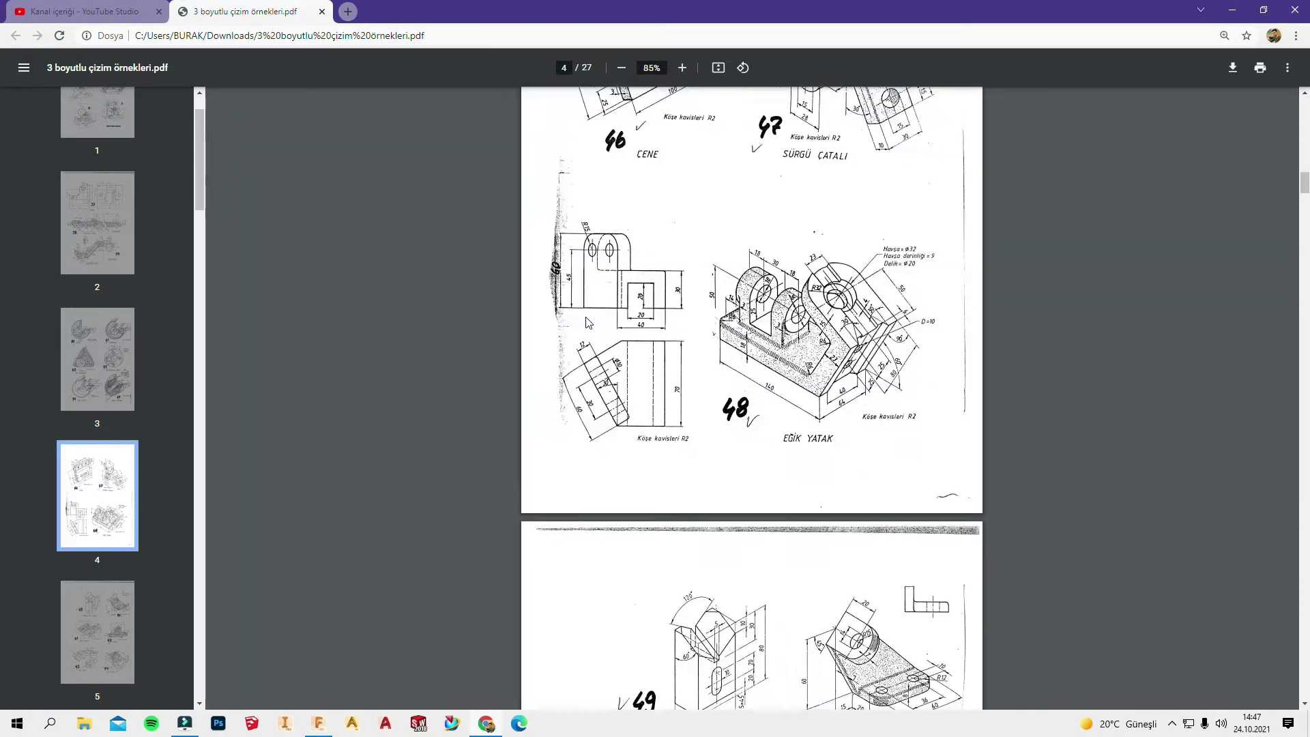
pyautogui.keyDown('ctrl'); pyautogui.scroll(1, 588, 323); pyautogui.keyUp('ctrl')
pyautogui.scroll(3, 588, 323)
pyautogui.scroll(5, 588, 323)
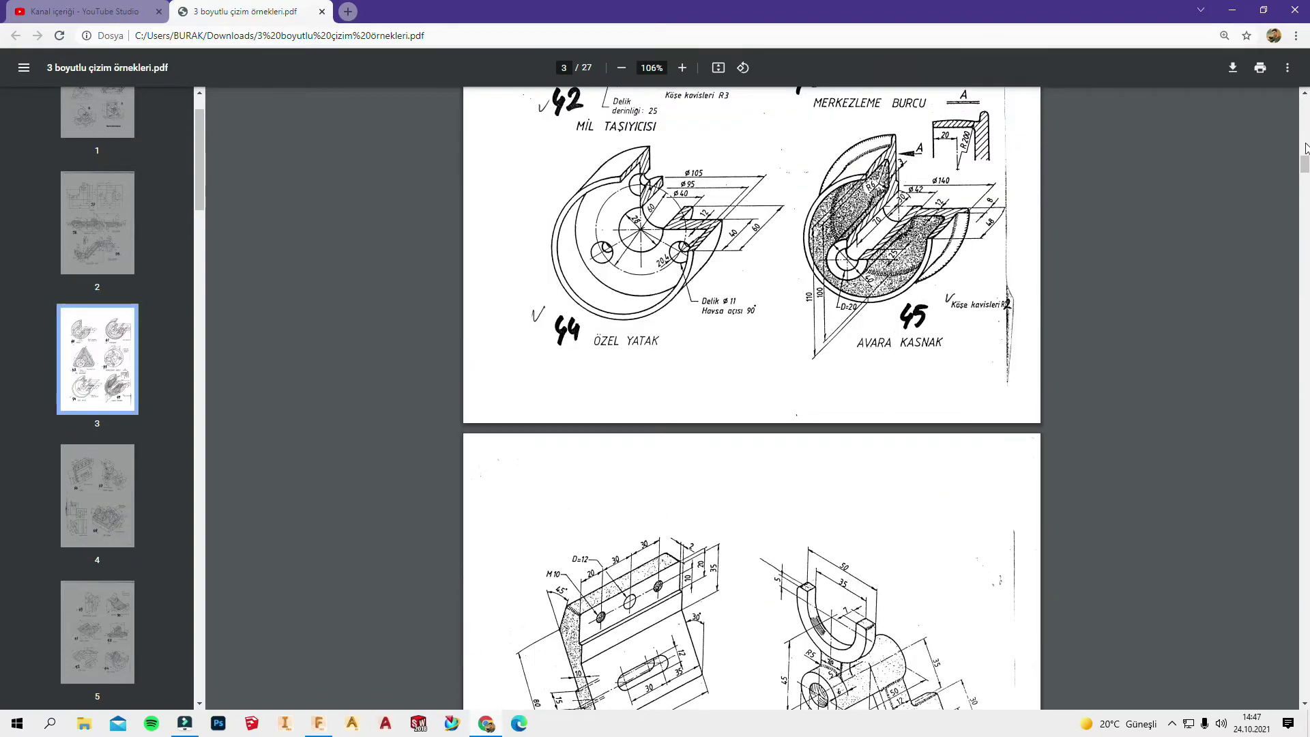
pyautogui.scroll(5, 1305, 149)
pyautogui.scroll(5, 1305, 149)
pyautogui.scroll(5, 1305, 148)
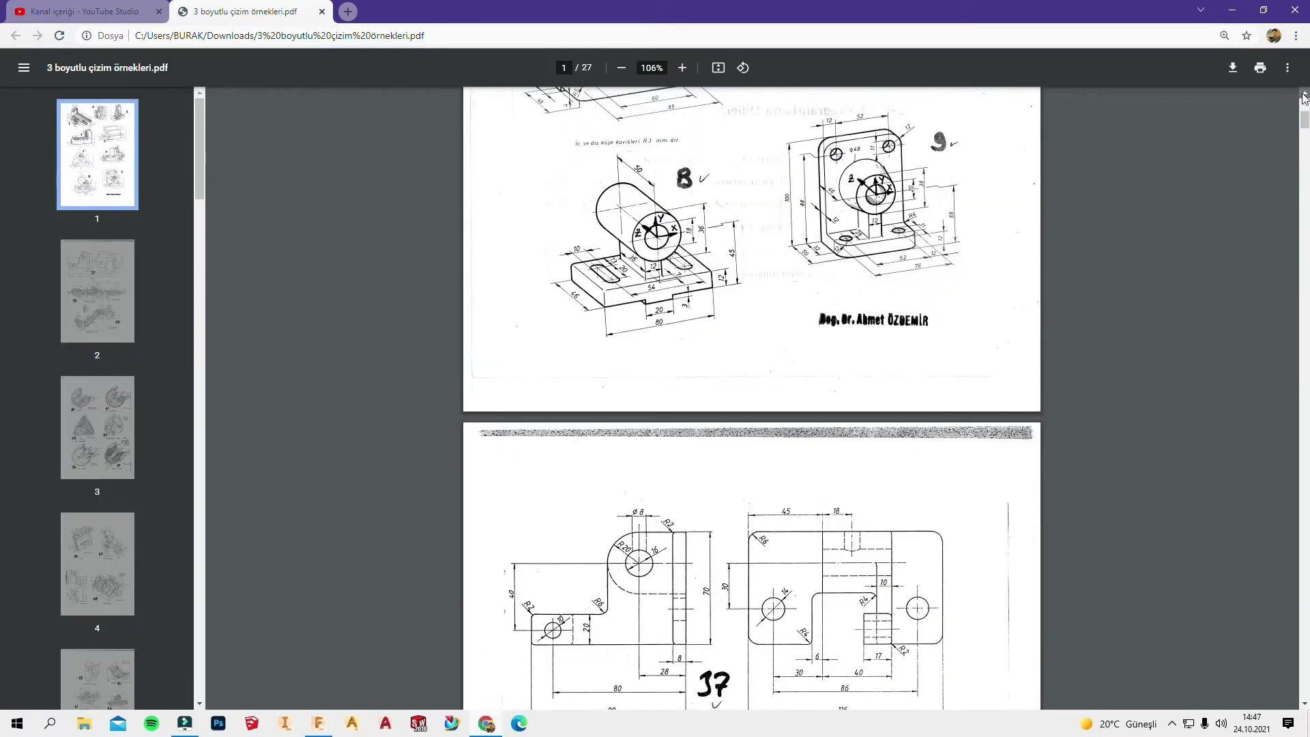
pyautogui.scroll(3, 1305, 99)
pyautogui.scroll(4, 1305, 98)
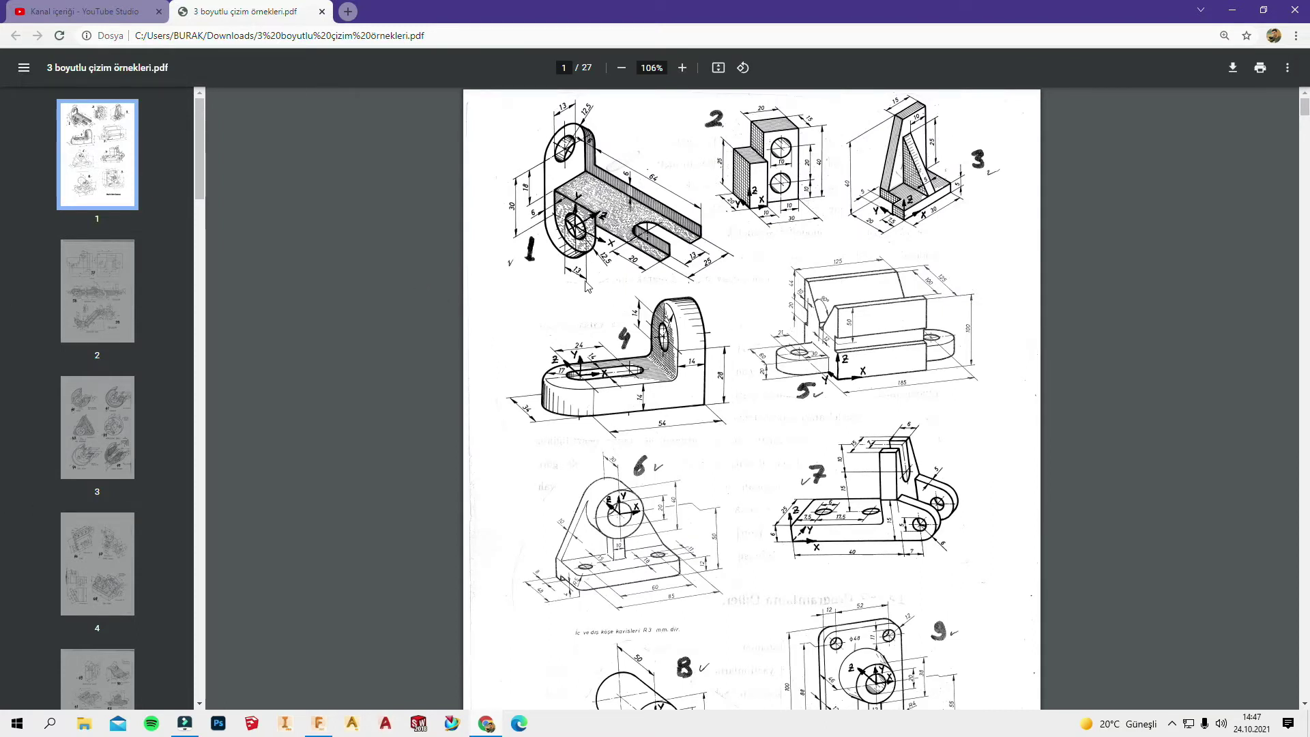
pyautogui.scroll(-1, 516, 269)
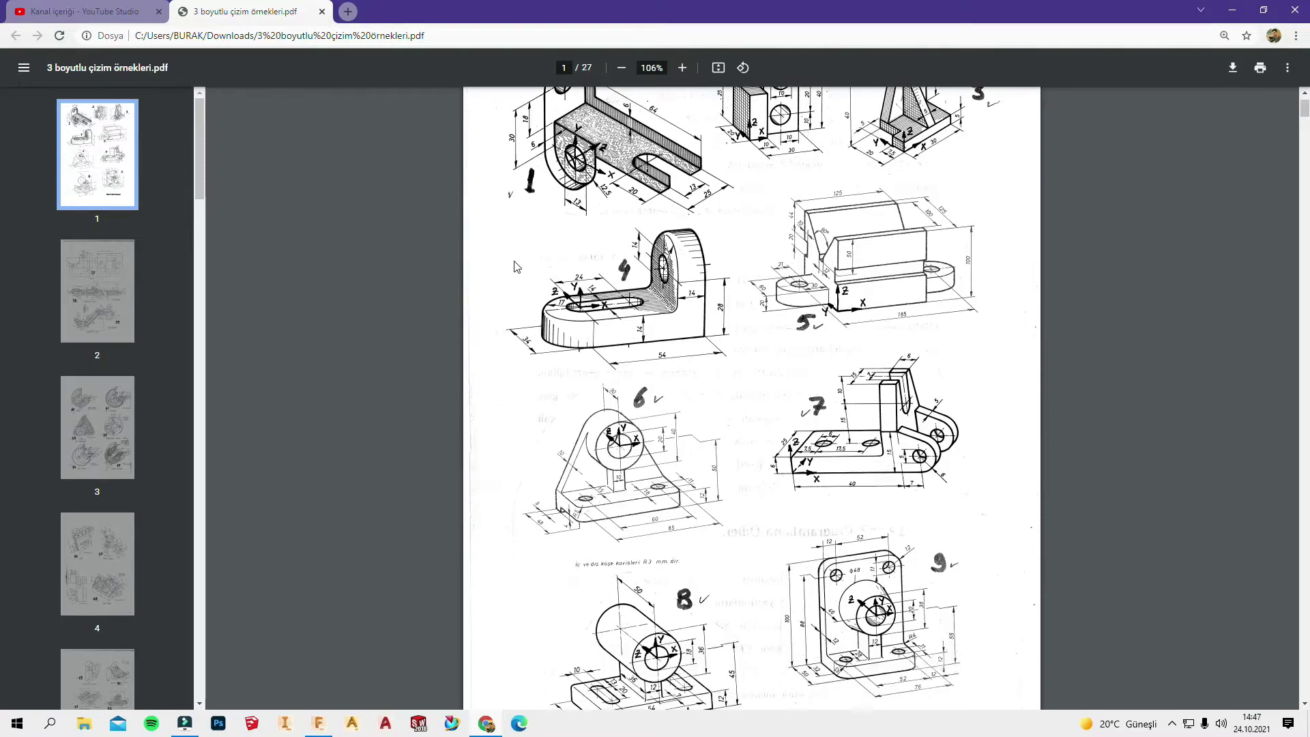
pyautogui.scroll(1, 516, 266)
pyautogui.scroll(-4, 517, 263)
pyautogui.scroll(-2, 516, 258)
pyautogui.scroll(-4, 516, 251)
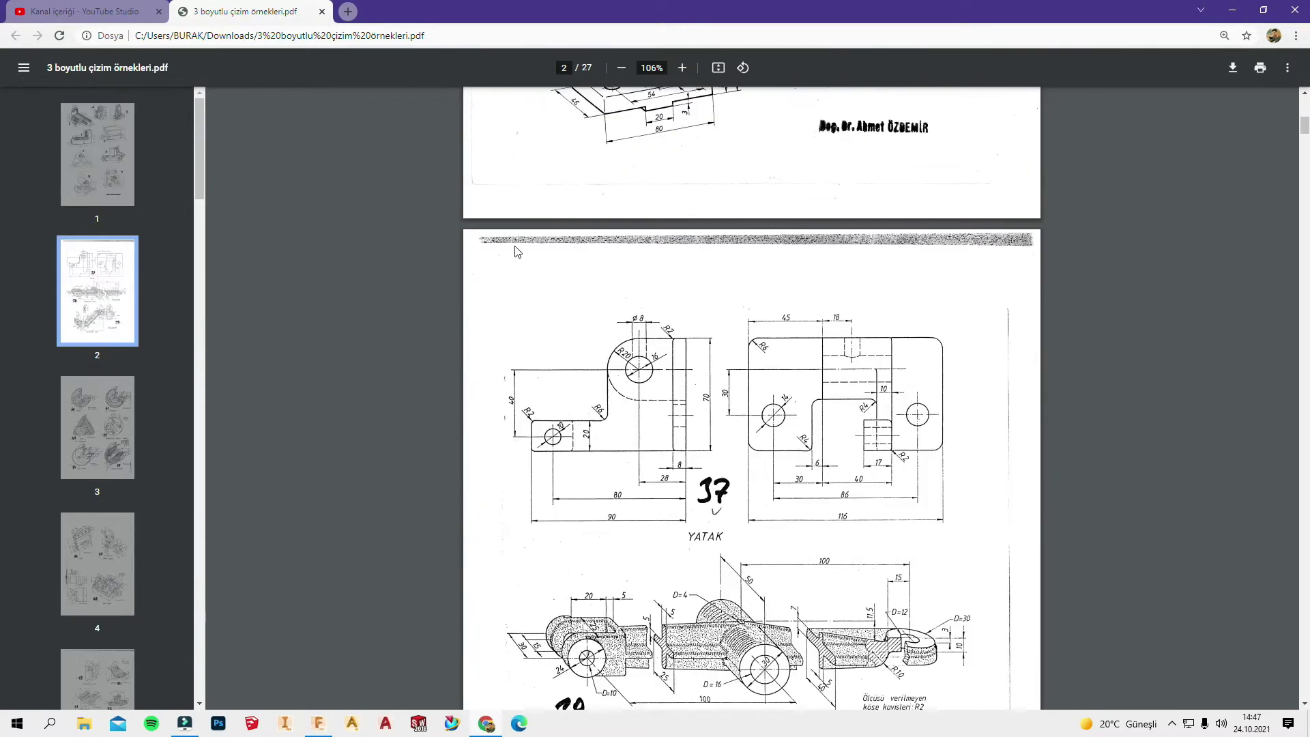
pyautogui.scroll(-2, 519, 253)
pyautogui.scroll(-1, 530, 267)
pyautogui.scroll(3, 536, 267)
pyautogui.scroll(2, 654, 392)
pyautogui.scroll(3, 656, 389)
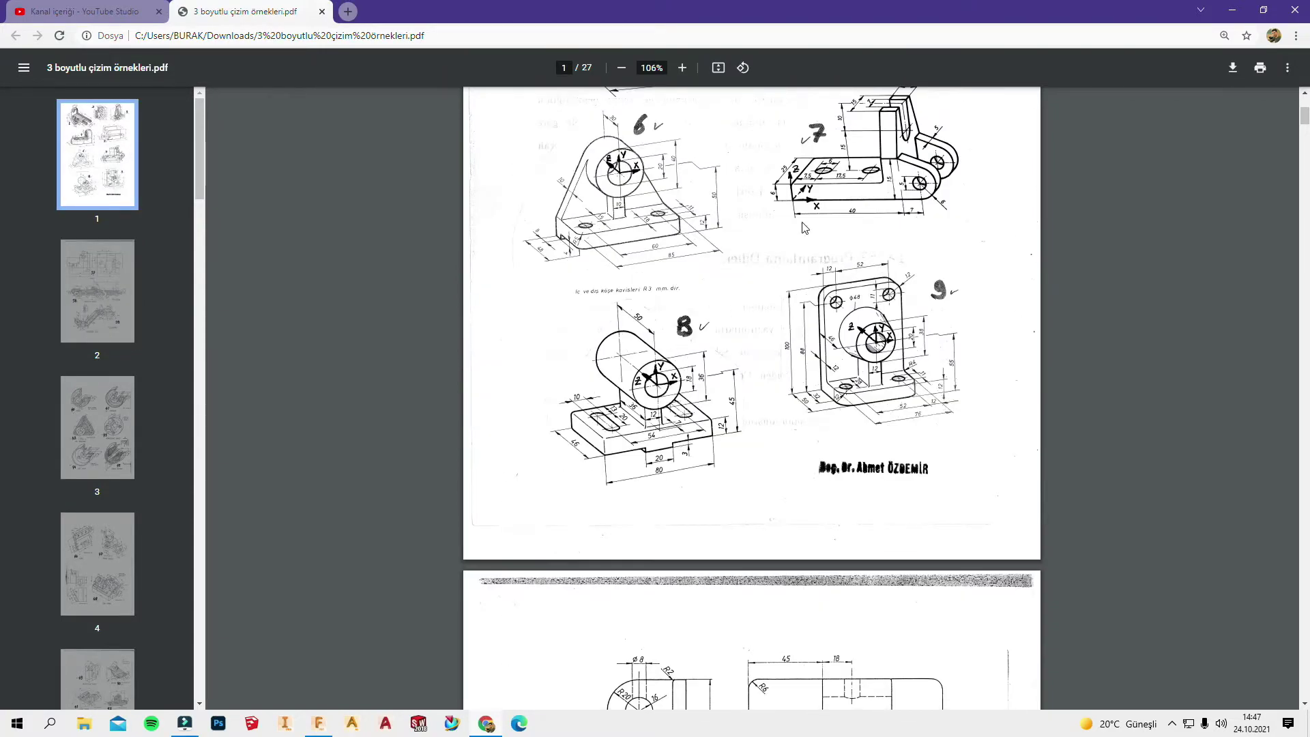
pyautogui.scroll(-3, 773, 230)
pyautogui.scroll(-5, 772, 230)
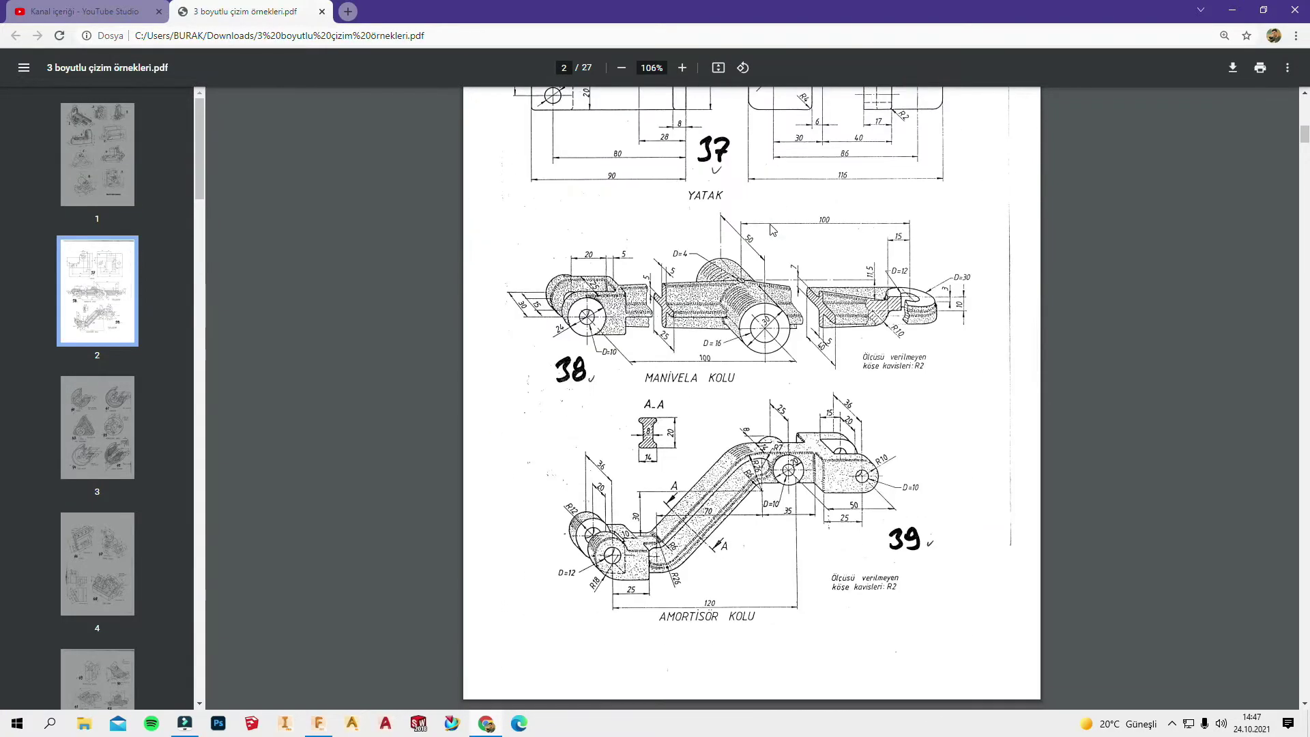
pyautogui.scroll(-2, 773, 230)
pyautogui.scroll(-6, 775, 229)
pyautogui.scroll(-2, 776, 228)
pyautogui.scroll(-1, 778, 232)
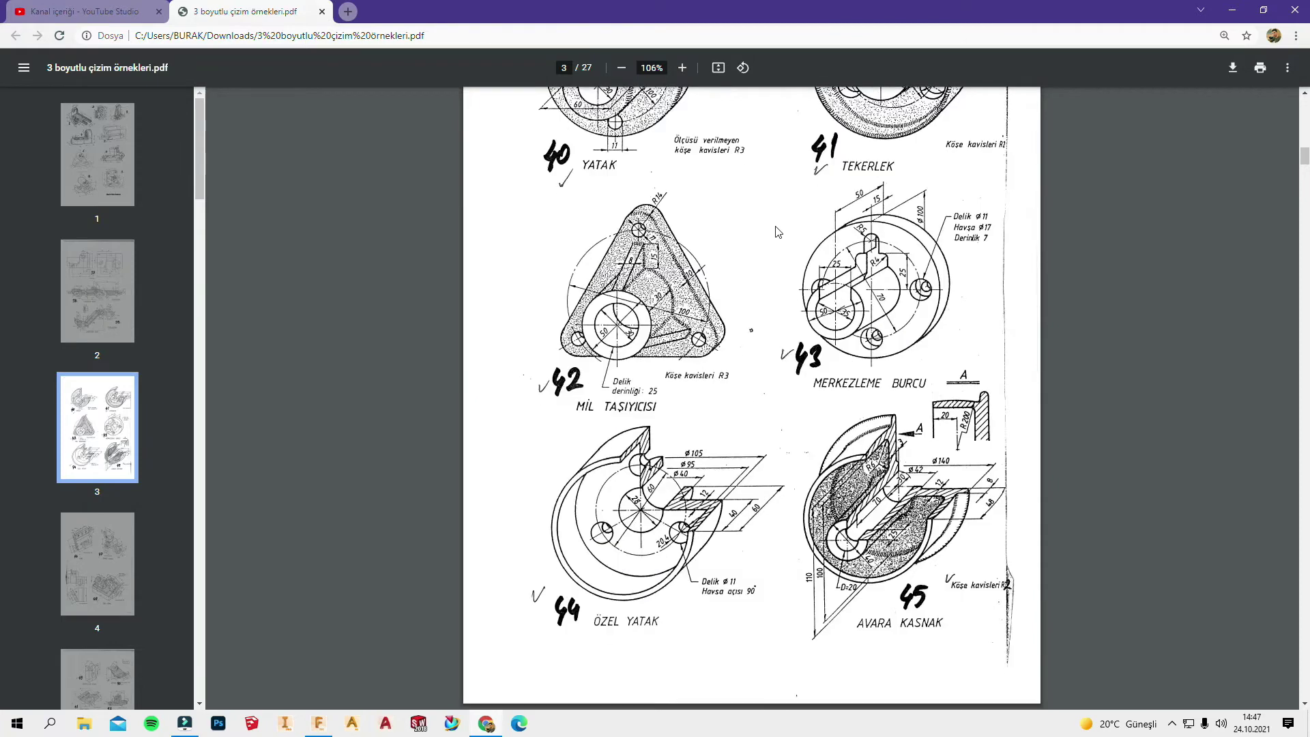
pyautogui.scroll(-3, 776, 232)
pyautogui.scroll(-2, 778, 229)
pyautogui.scroll(-5, 776, 227)
pyautogui.scroll(-3, 776, 225)
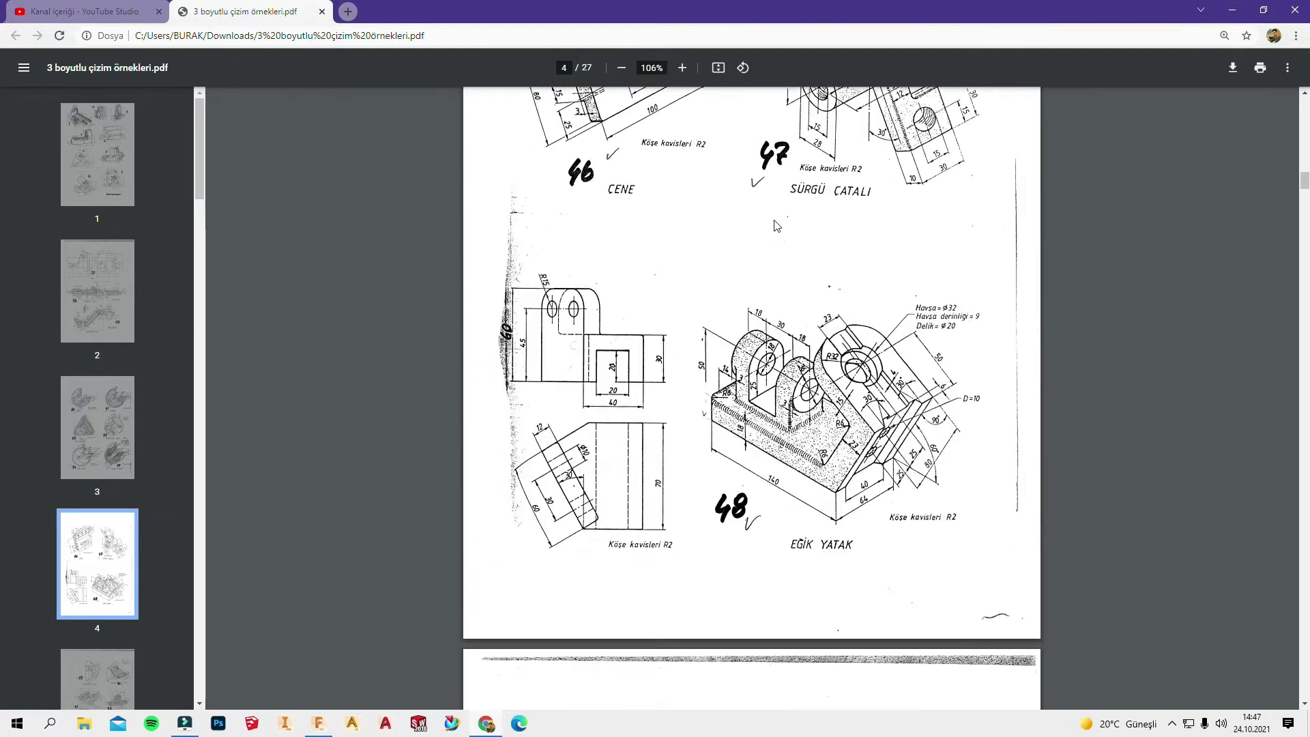
pyautogui.scroll(2, 776, 226)
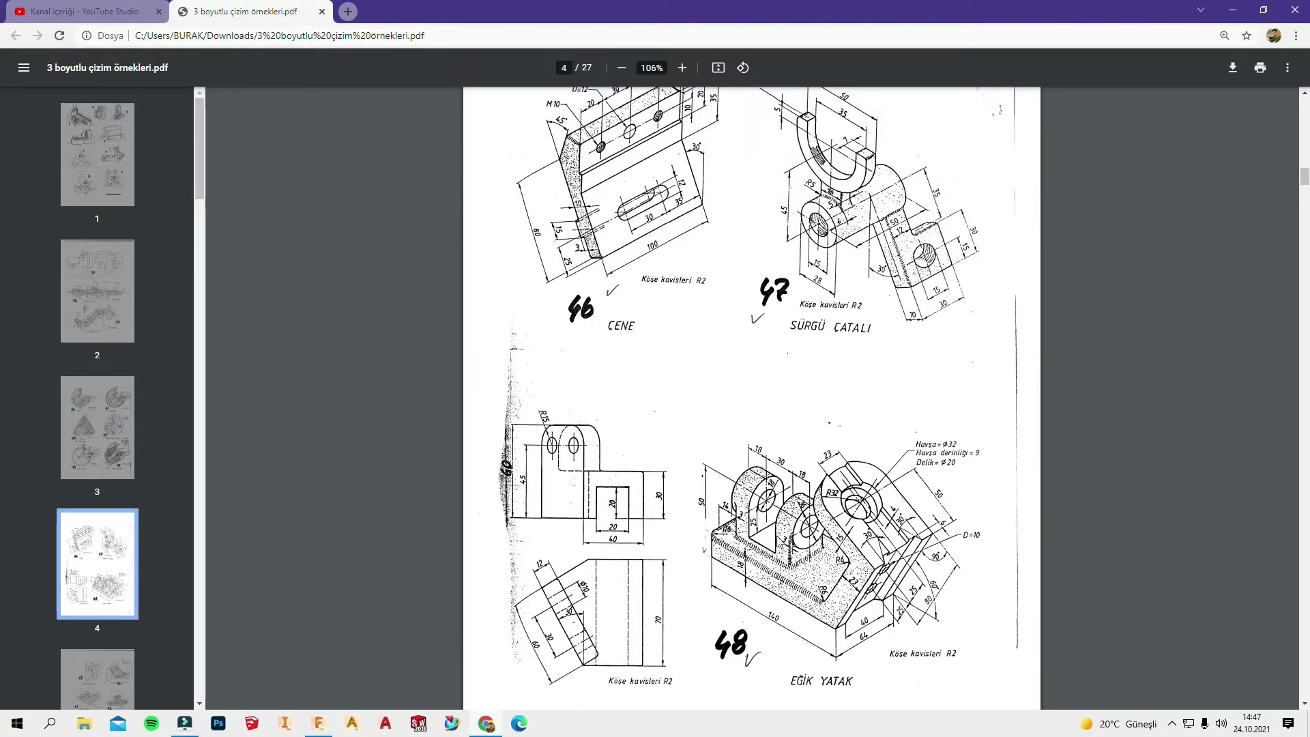
pyautogui.scroll(-1, 726, 586)
pyautogui.scroll(1, 727, 505)
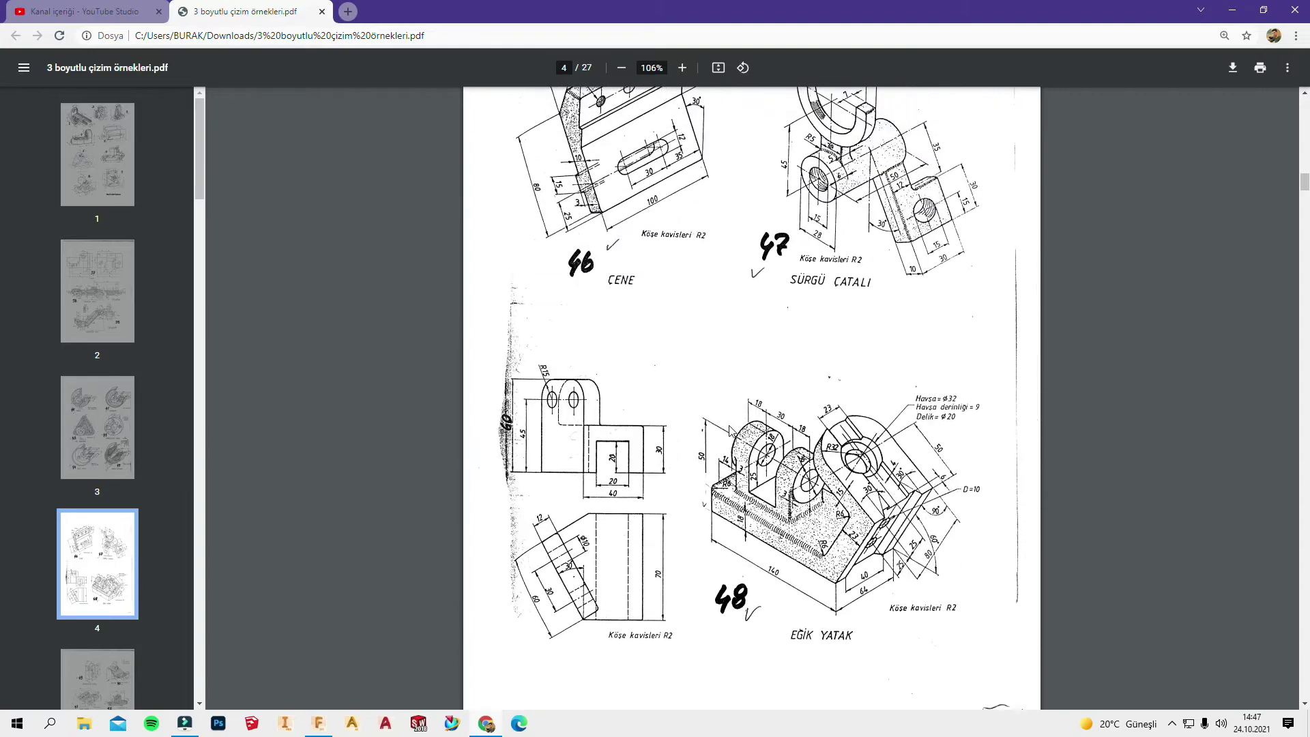
pyautogui.scroll(-5, 728, 423)
pyautogui.scroll(-5, 727, 421)
pyautogui.scroll(-2, 723, 417)
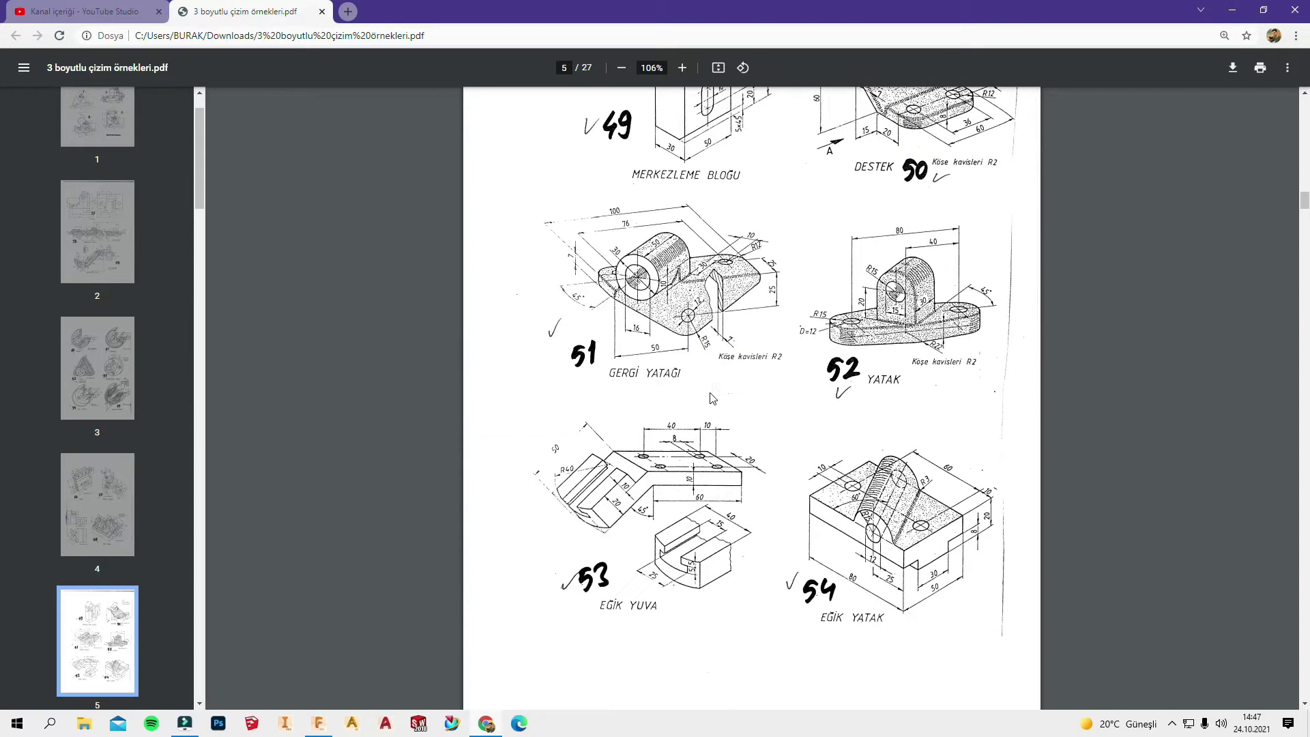
pyautogui.scroll(-2, 710, 389)
pyautogui.scroll(-5, 737, 372)
pyautogui.scroll(-10, 778, 348)
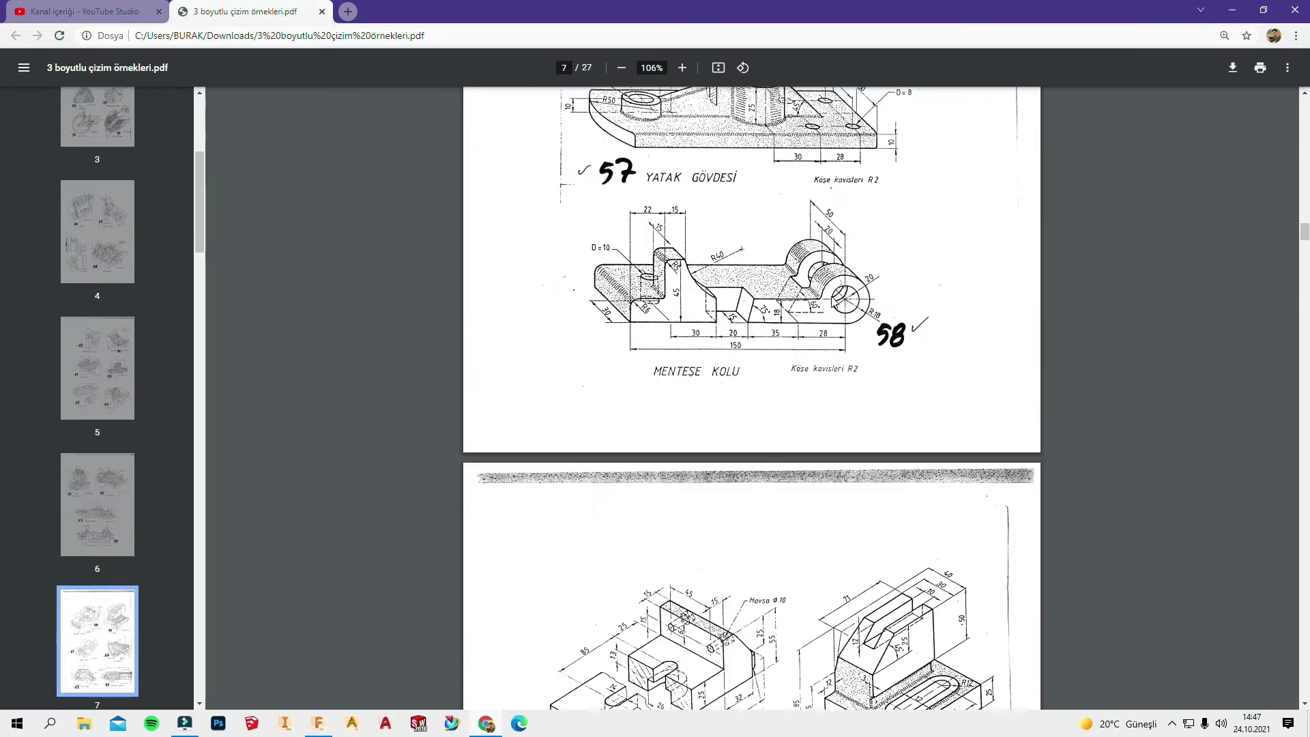
pyautogui.scroll(-8, 819, 321)
pyautogui.scroll(-6, 860, 307)
pyautogui.scroll(-6, 990, 300)
pyautogui.scroll(-5, 1160, 291)
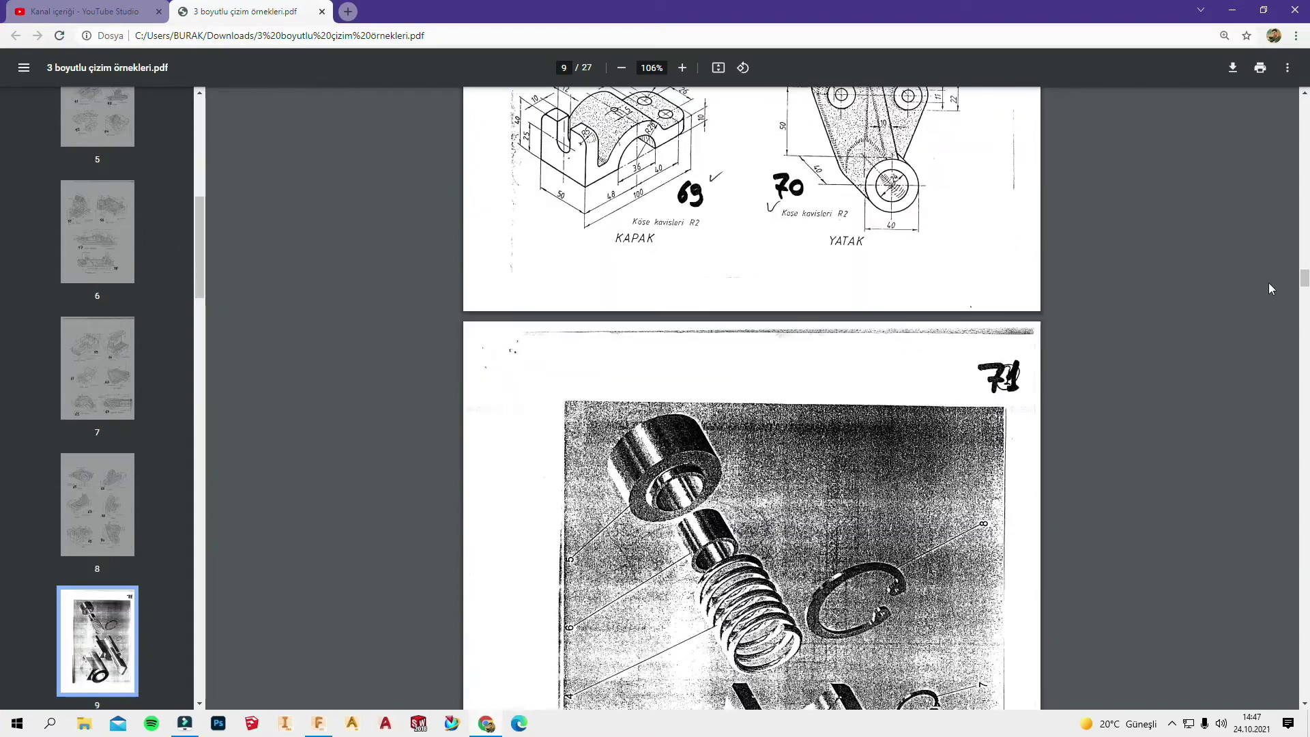
pyautogui.moveTo(1305, 279); pyautogui.dragTo(1306, 695)
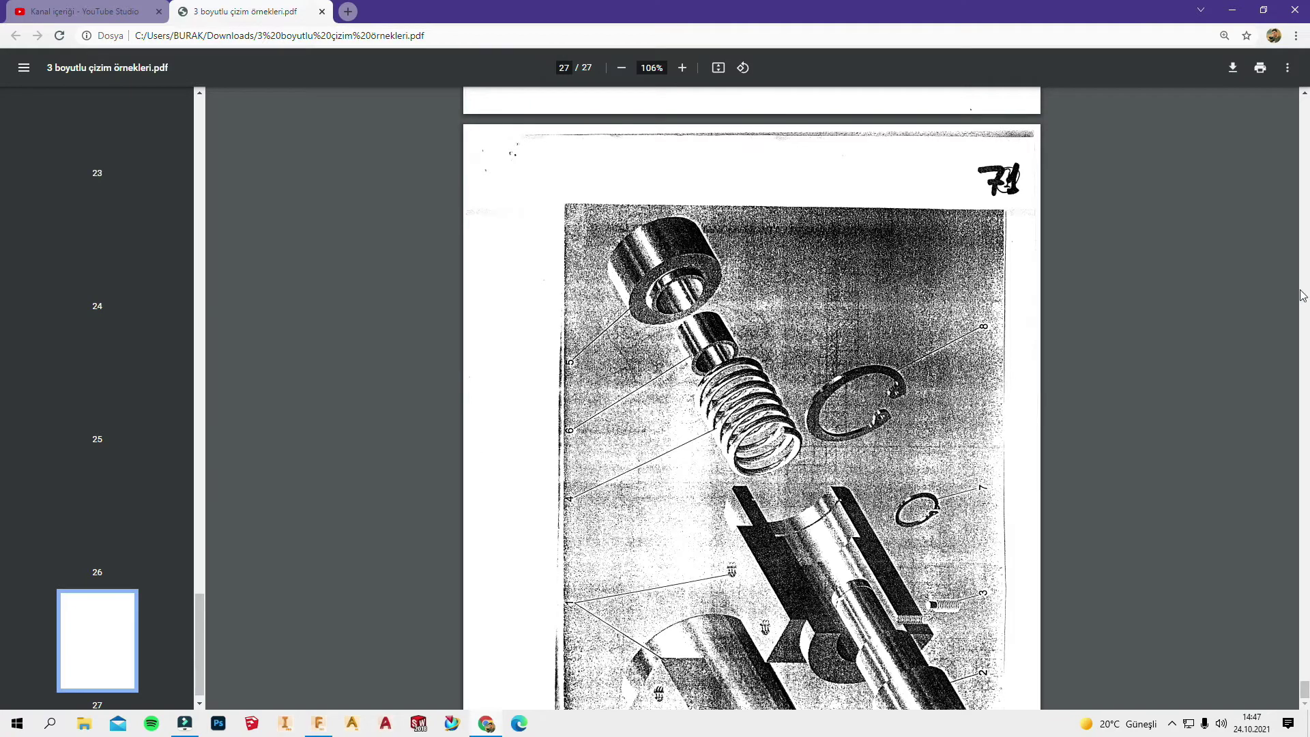
pyautogui.scroll(10, 1304, 295)
pyautogui.scroll(10, 1308, 283)
pyautogui.scroll(8, 1307, 283)
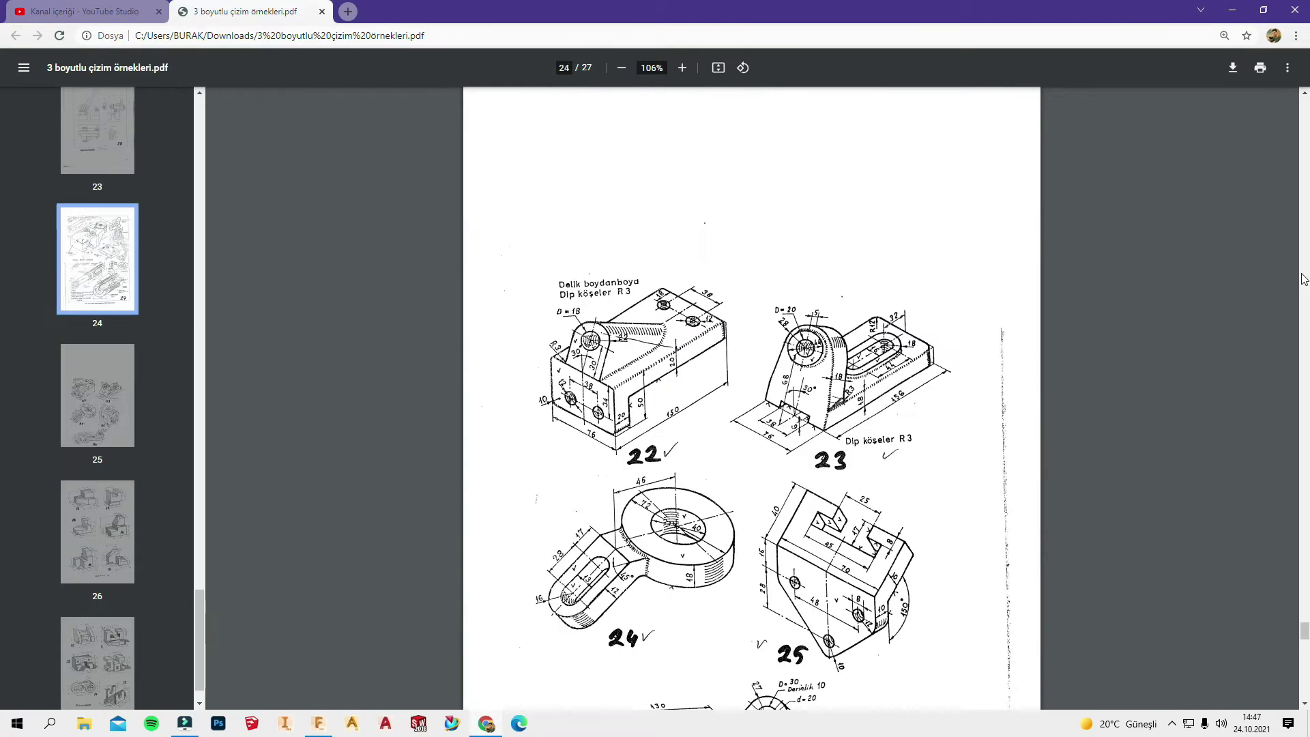
pyautogui.scroll(8, 1308, 286)
pyautogui.scroll(8, 1305, 546)
pyautogui.scroll(3, 1305, 554)
pyautogui.moveTo(1305, 580); pyautogui.dragTo(1271, 88)
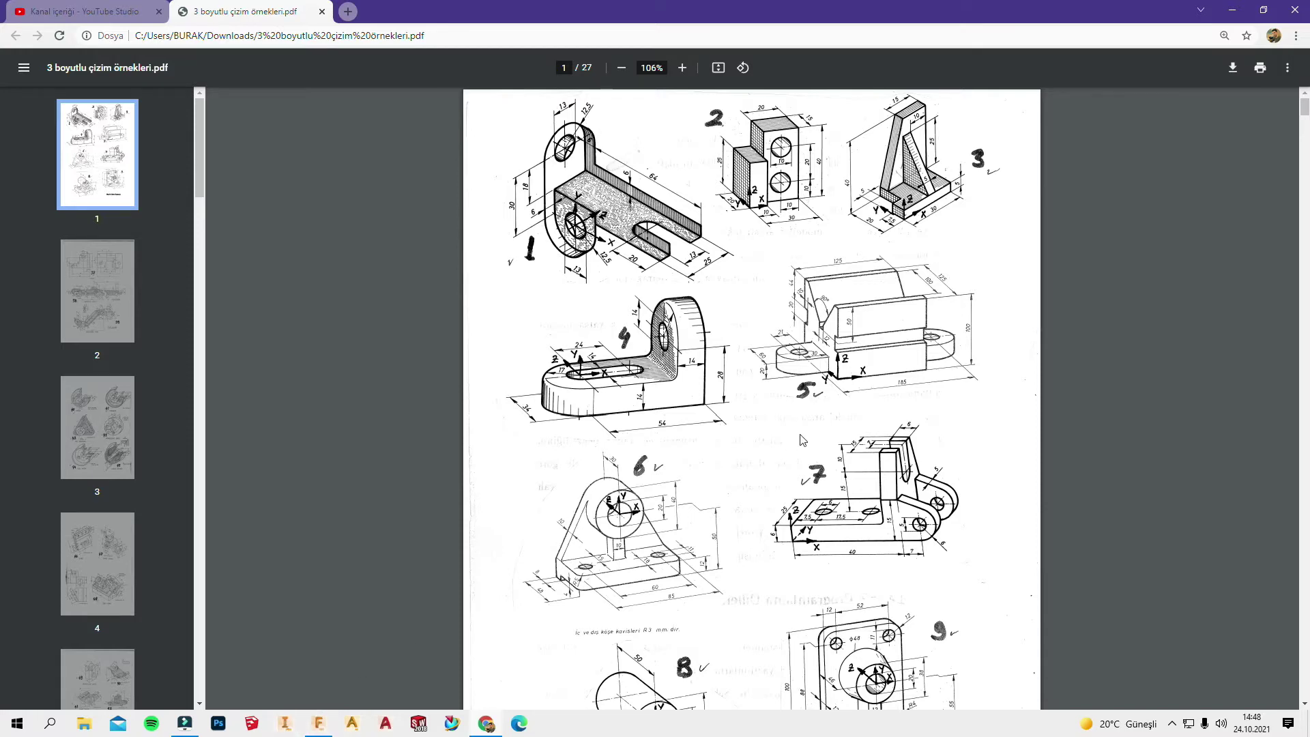
# Review drawing no. 1's slotted plate, upright and hole dimensions on page 1 of the PDF
pyautogui.scroll(-3, 780, 435)
pyautogui.scroll(3, 778, 434)
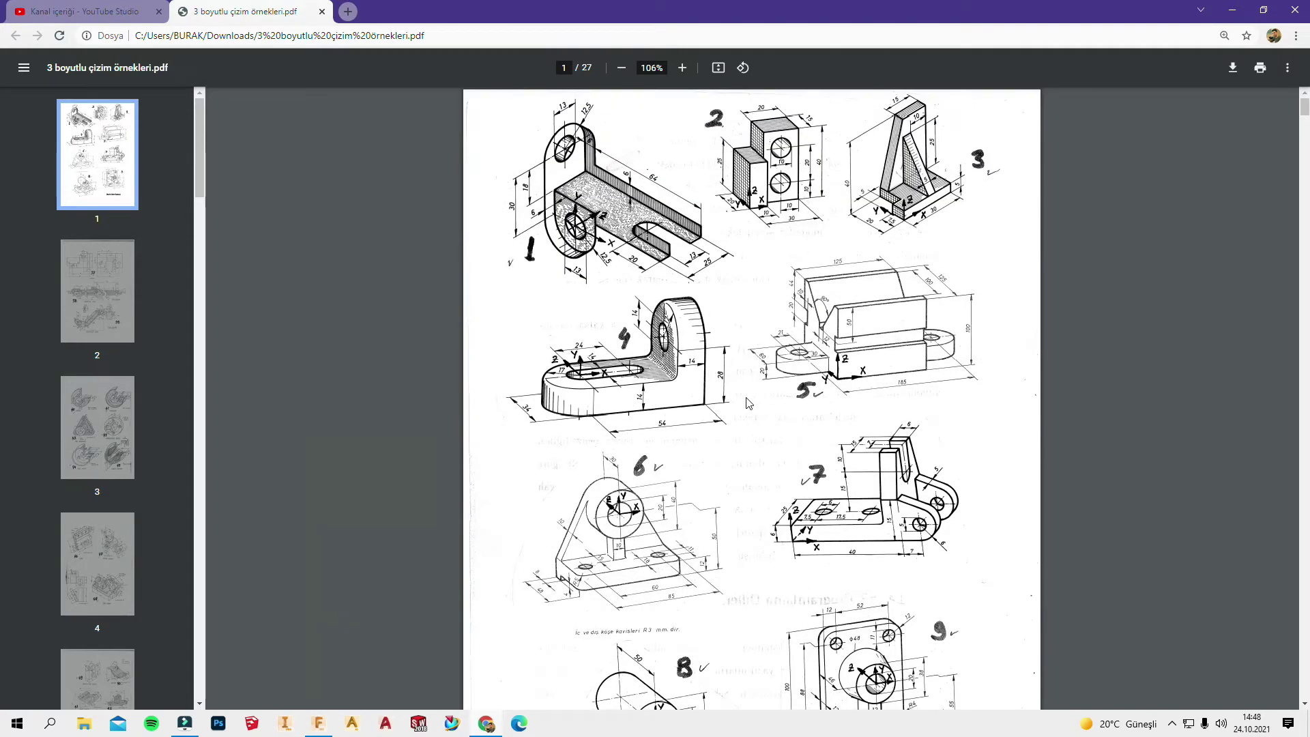
pyautogui.scroll(-2, 710, 423)
pyautogui.scroll(-1, 682, 454)
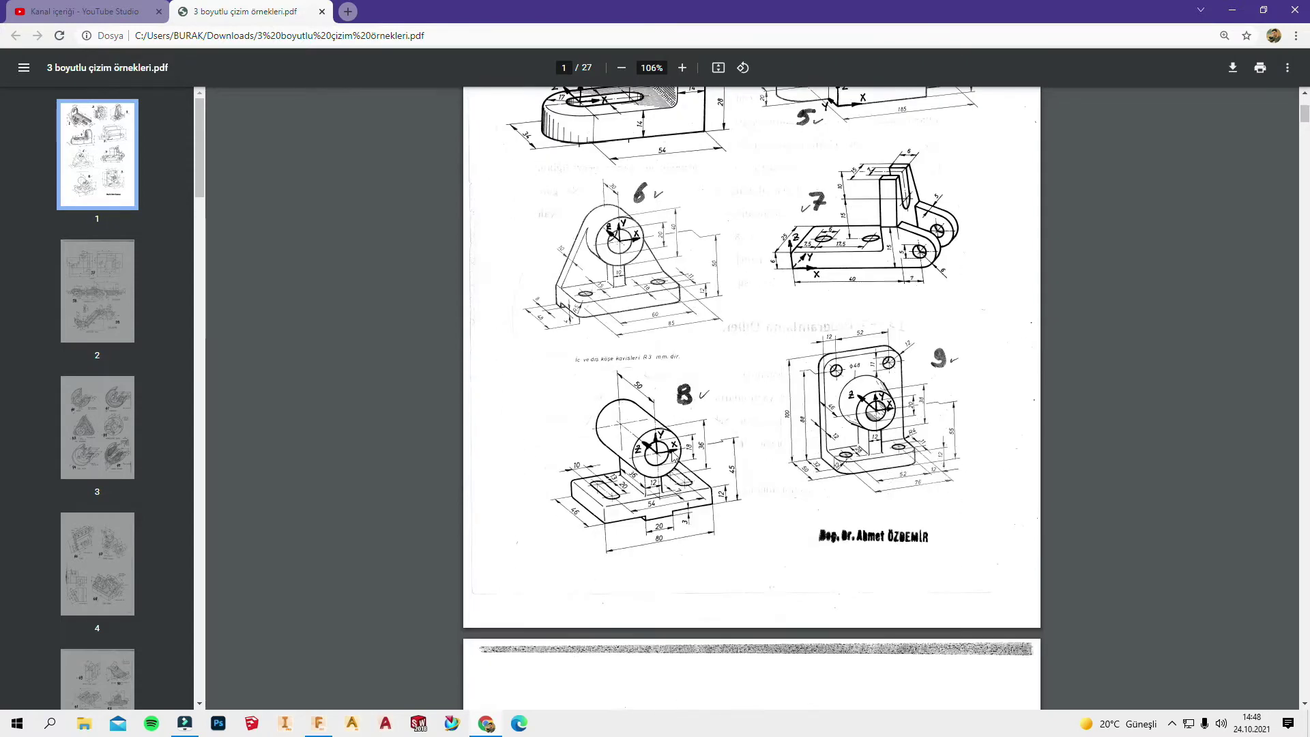
pyautogui.scroll(2, 638, 478)
pyautogui.scroll(1, 635, 471)
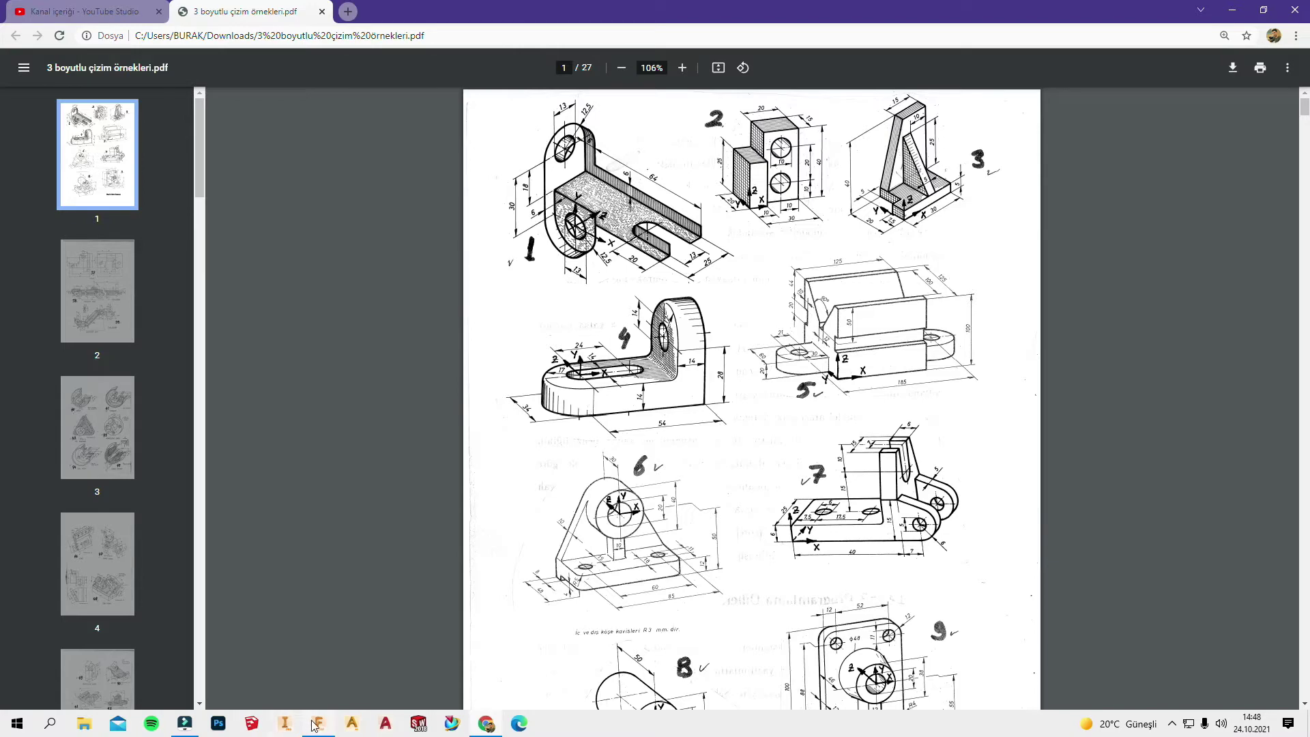
pyautogui.moveTo(317, 723)
pyautogui.click(318, 690)
pyautogui.scroll(-3, 570, 533)
pyautogui.scroll(-2, 570, 532)
pyautogui.scroll(2, 395, 611)
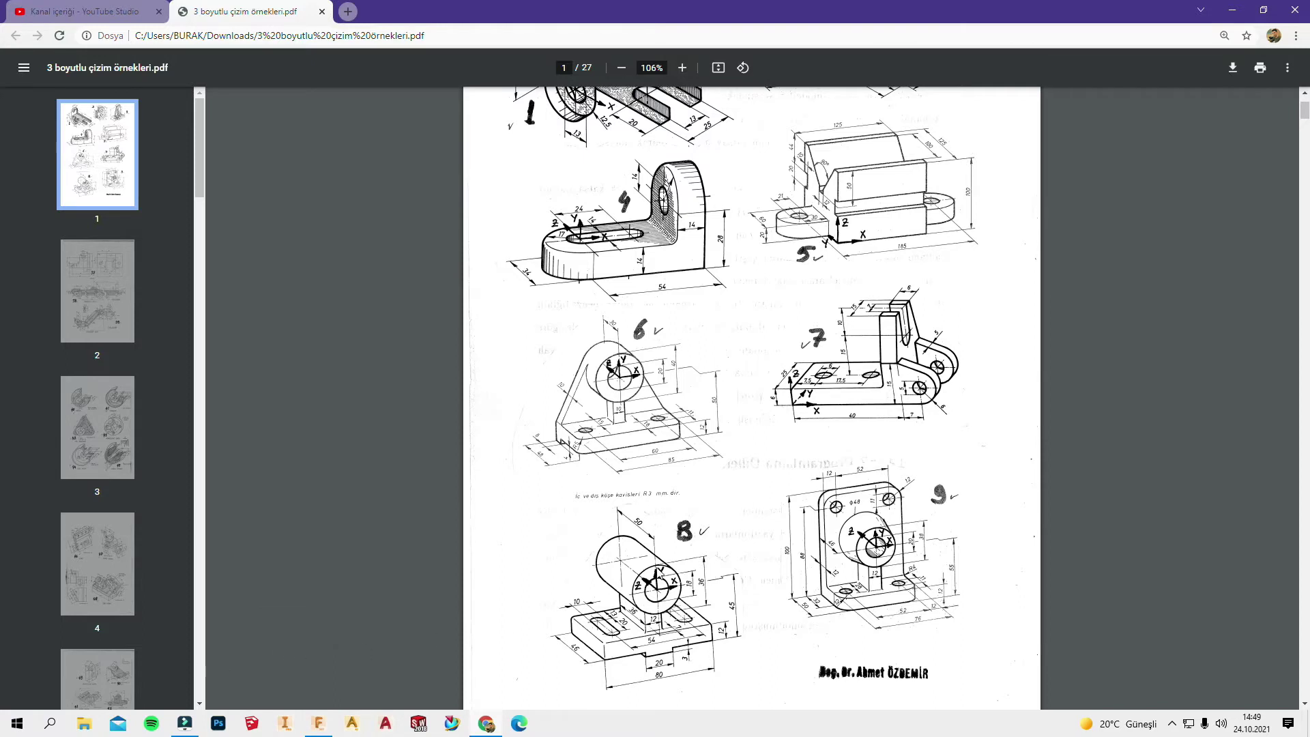
pyautogui.scroll(2, 269, 615)
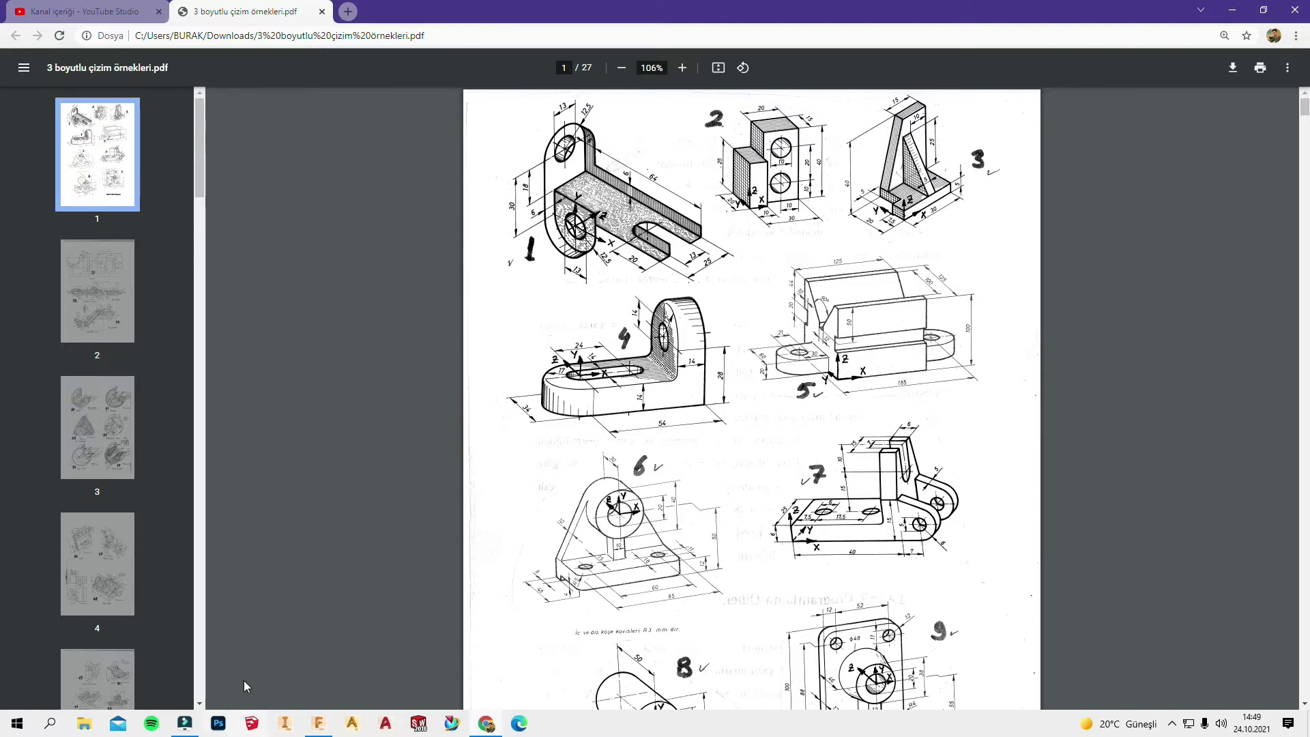
pyautogui.scroll(-3, 312, 442)
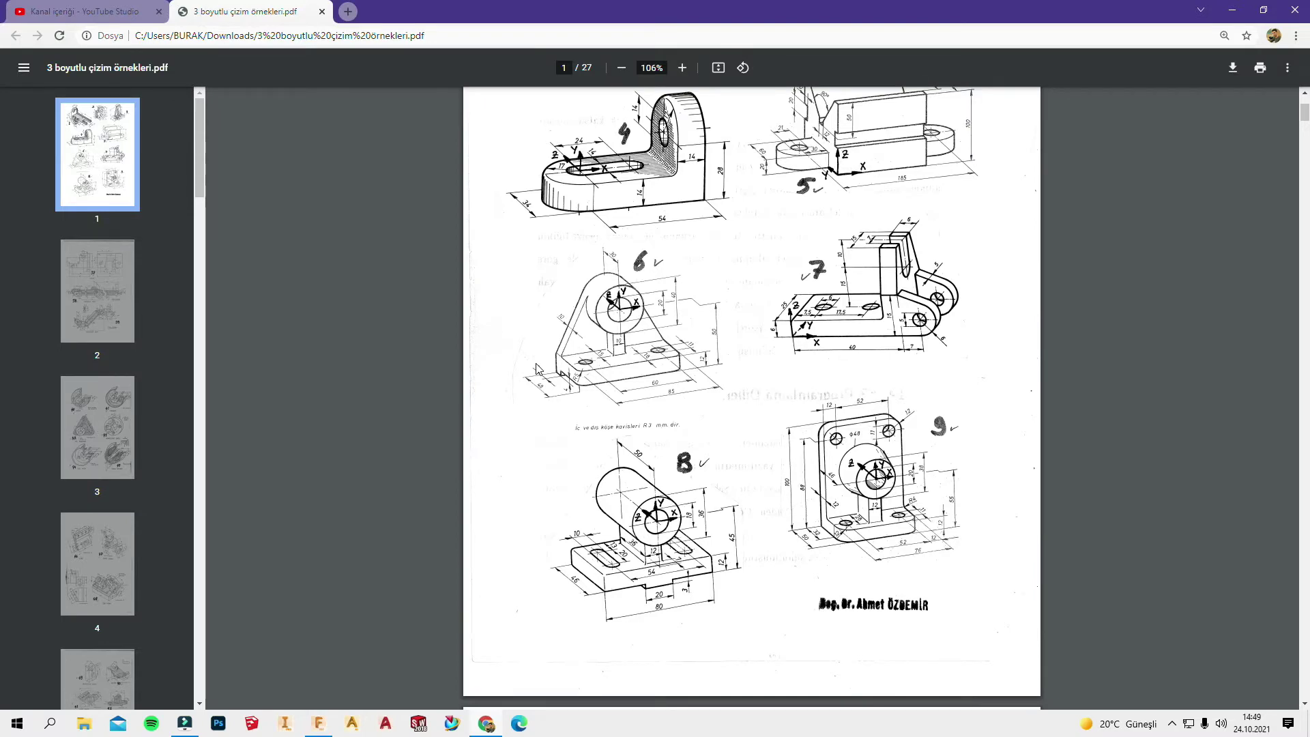
pyautogui.scroll(2, 539, 367)
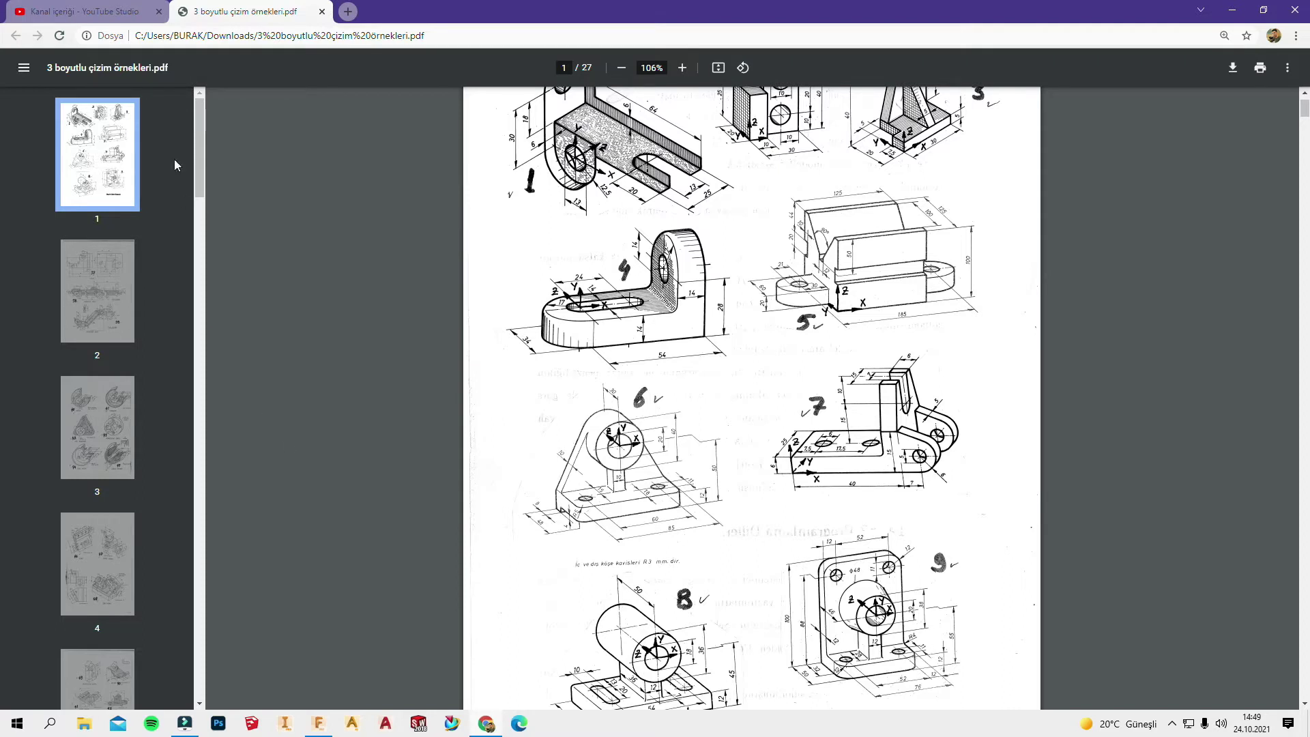
pyautogui.scroll(1, 874, 321)
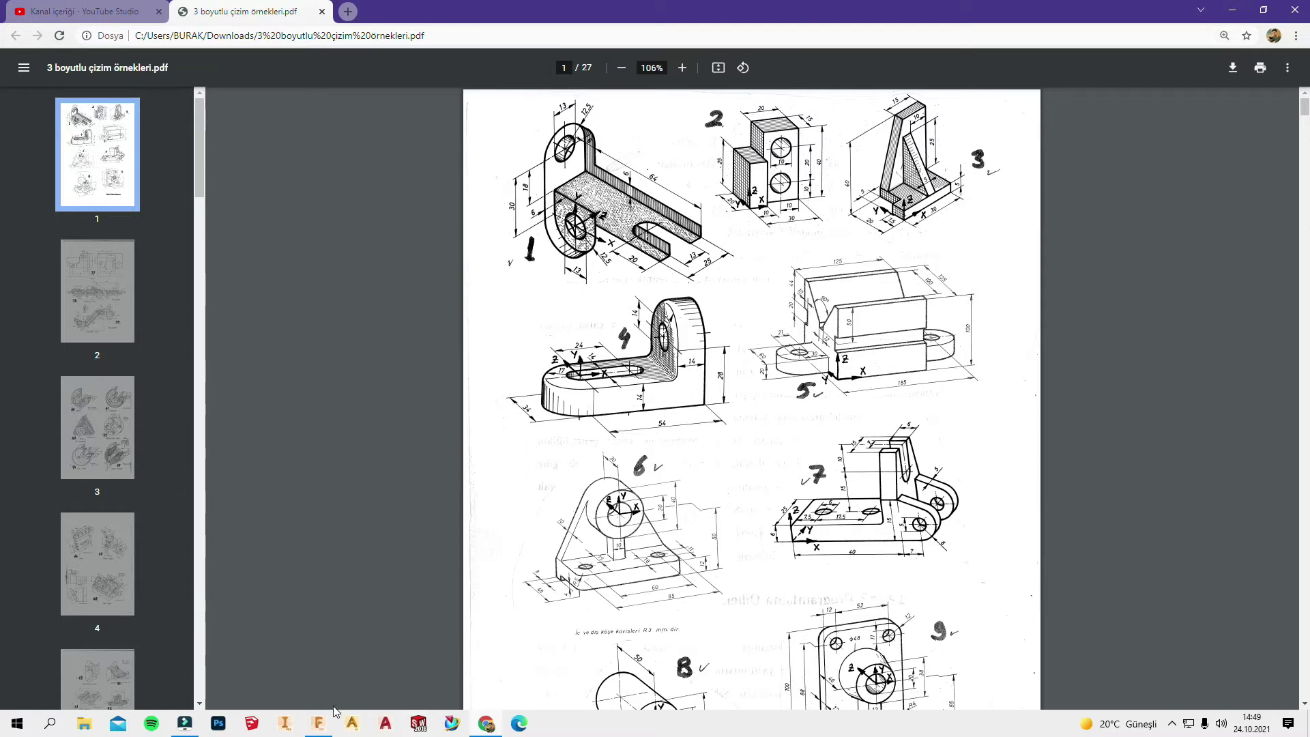
# Return to Fusion 360, switch to the Top view, and start a sketch on the horizontal origin plane
pyautogui.click(321, 724)
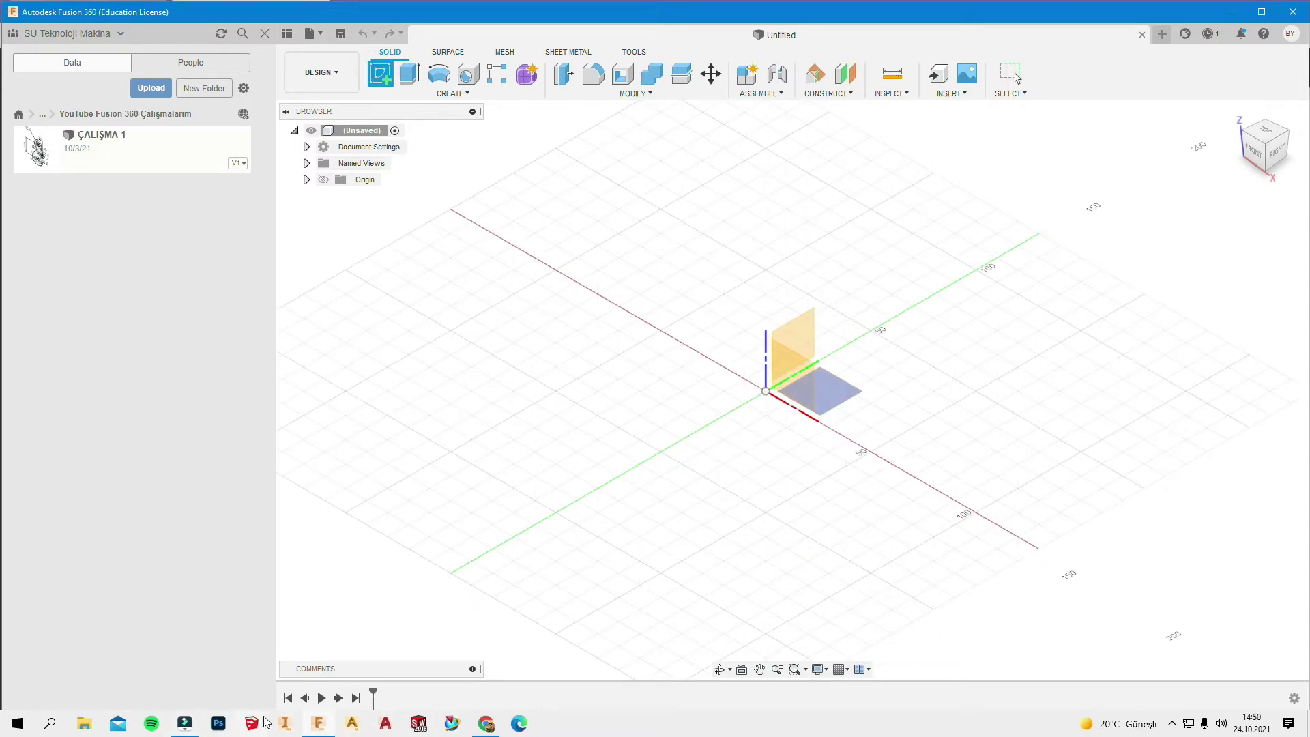
pyautogui.click(488, 725)
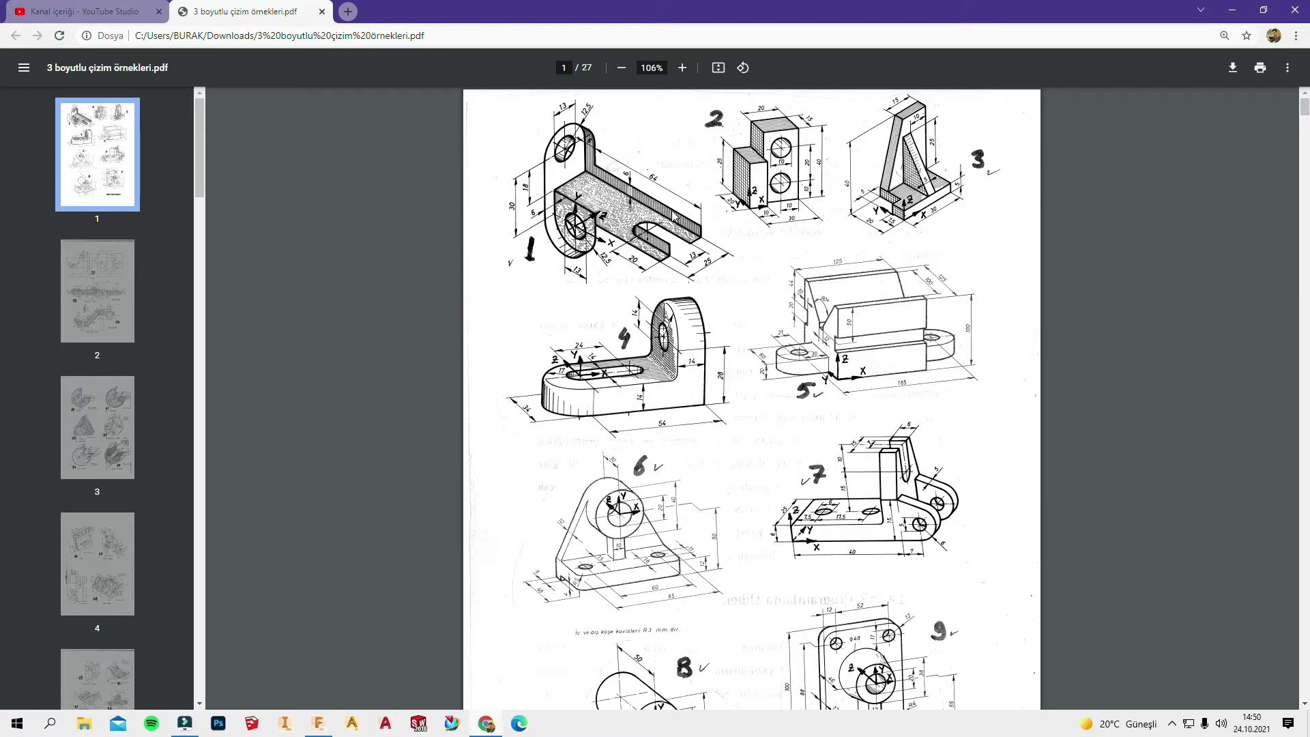
pyautogui.click(1229, 10)
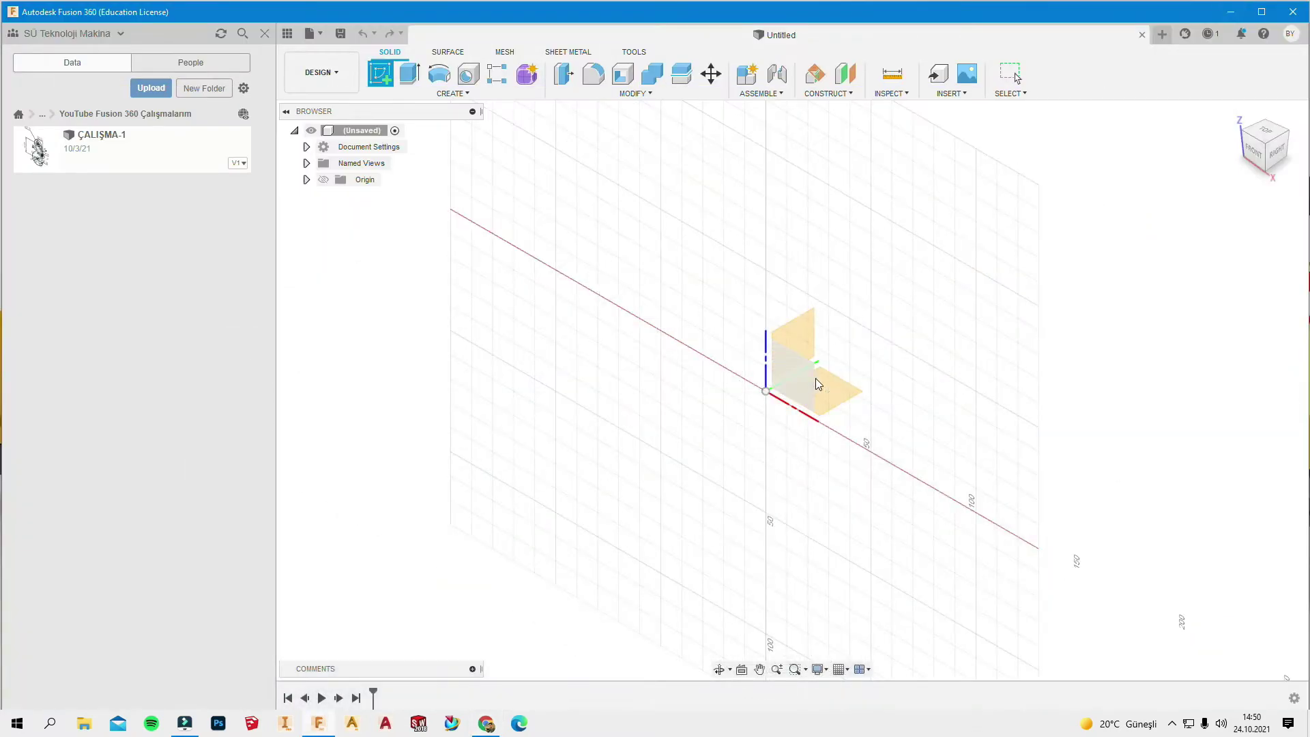
pyautogui.click(1266, 131)
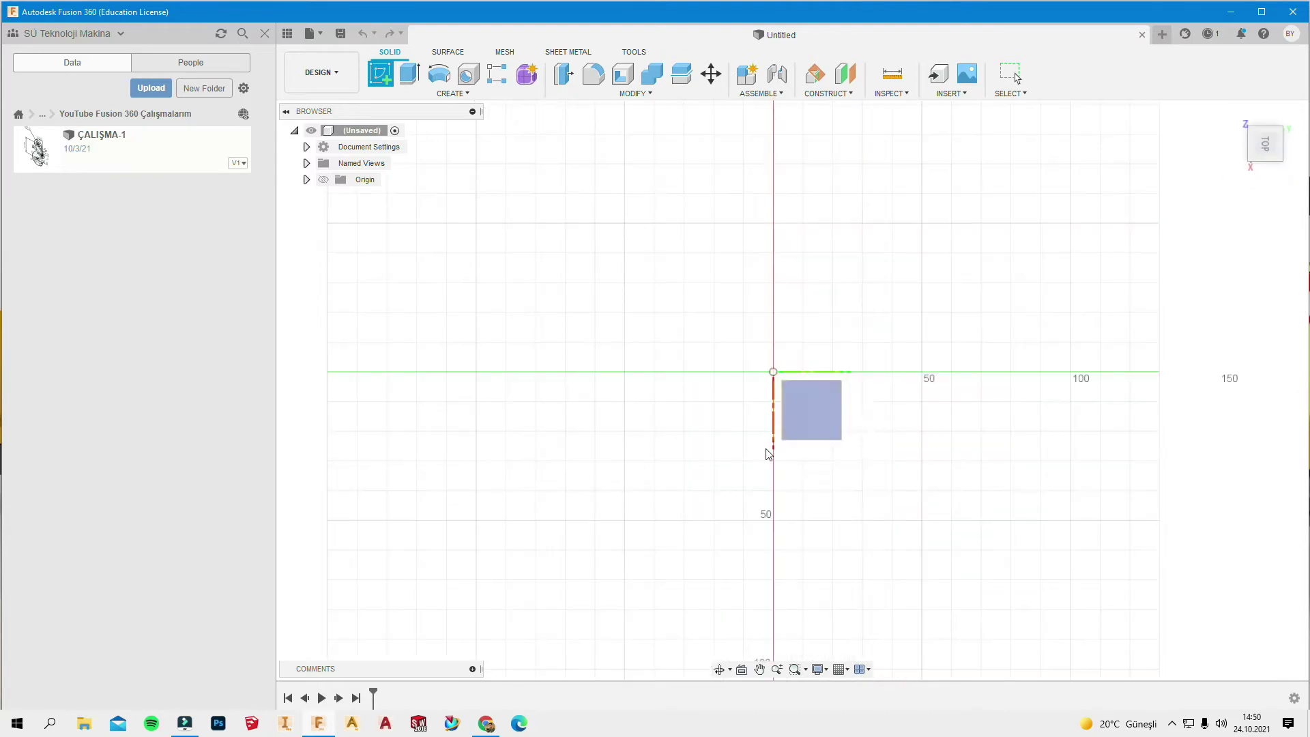
pyautogui.click(810, 432)
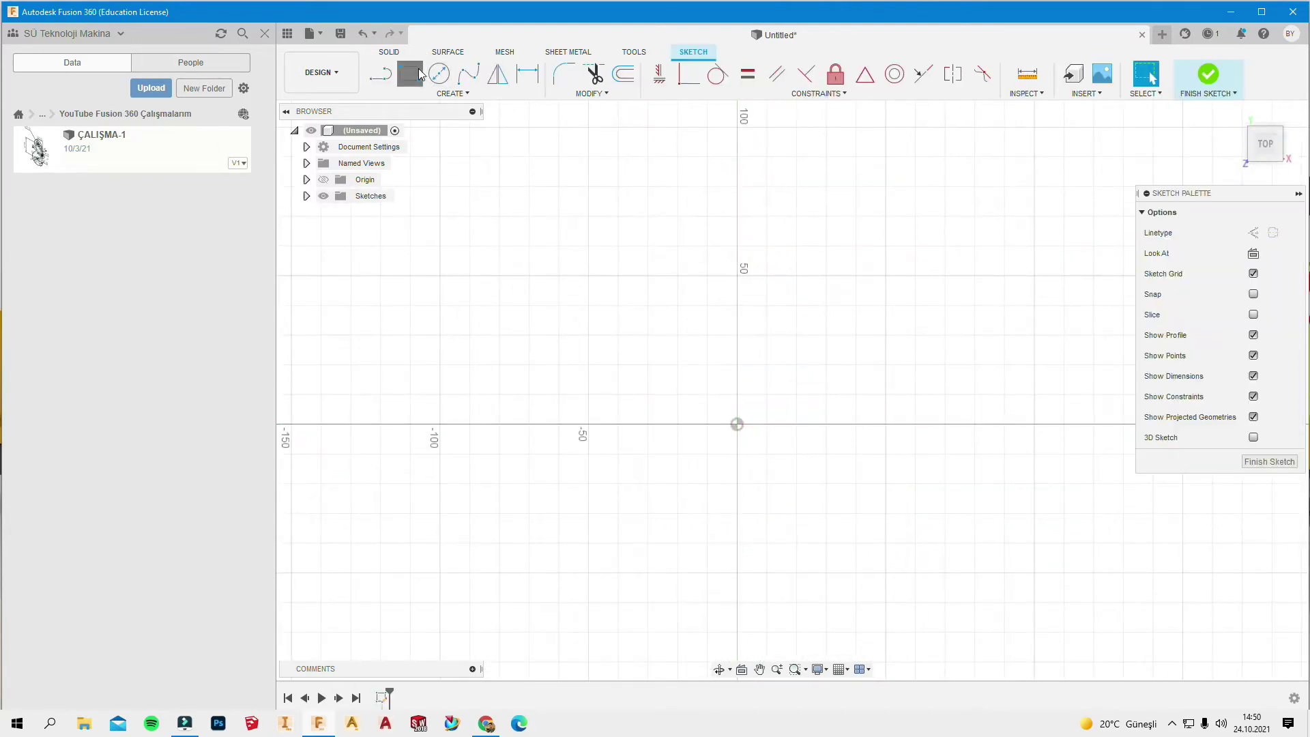
# Draw a 64 × 25 mm center rectangle anchored at the origin and zoom in on it
pyautogui.click(409, 73)
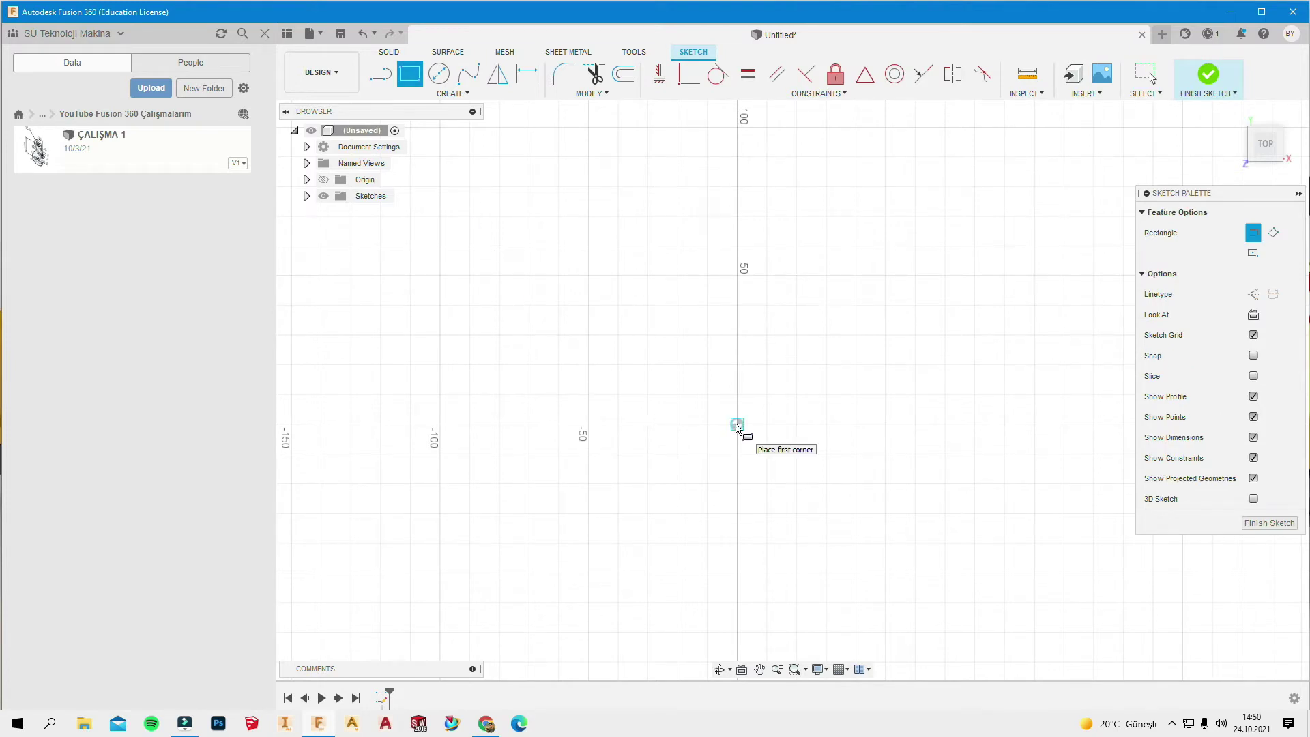
pyautogui.scroll(-1, 750, 382)
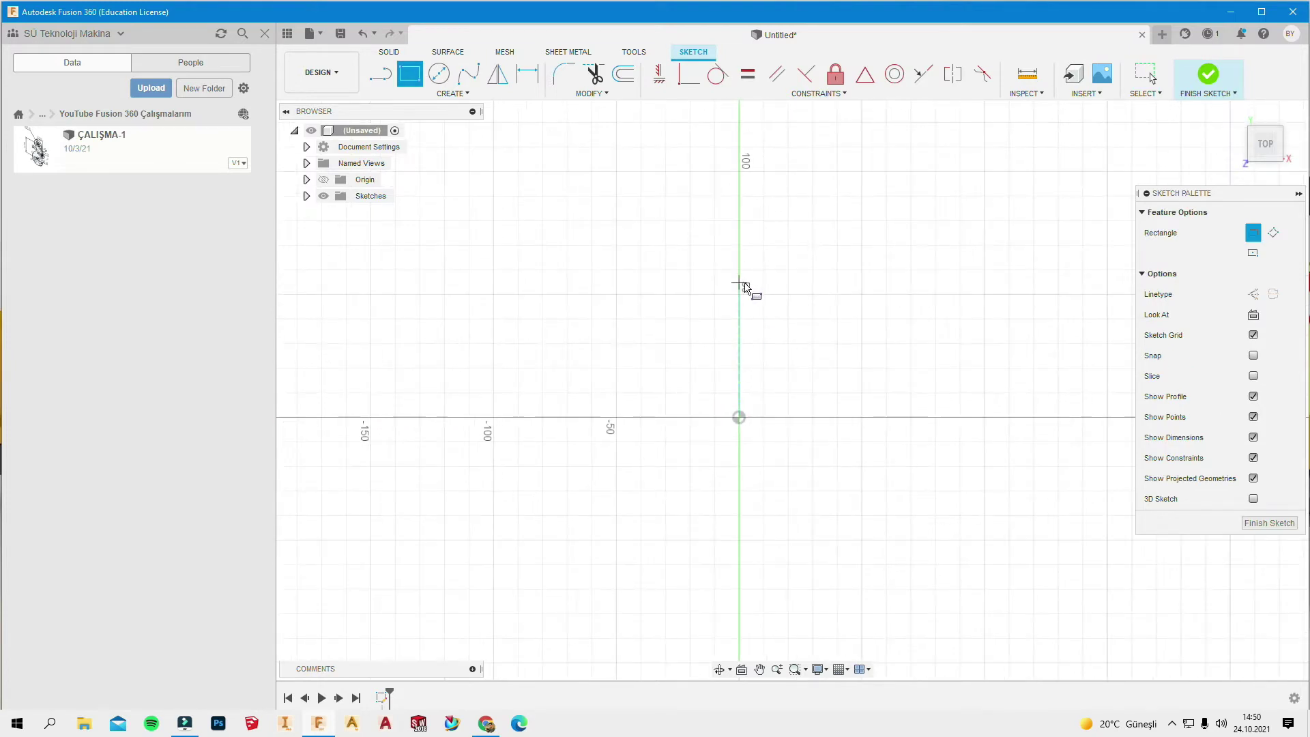
pyautogui.click(421, 94)
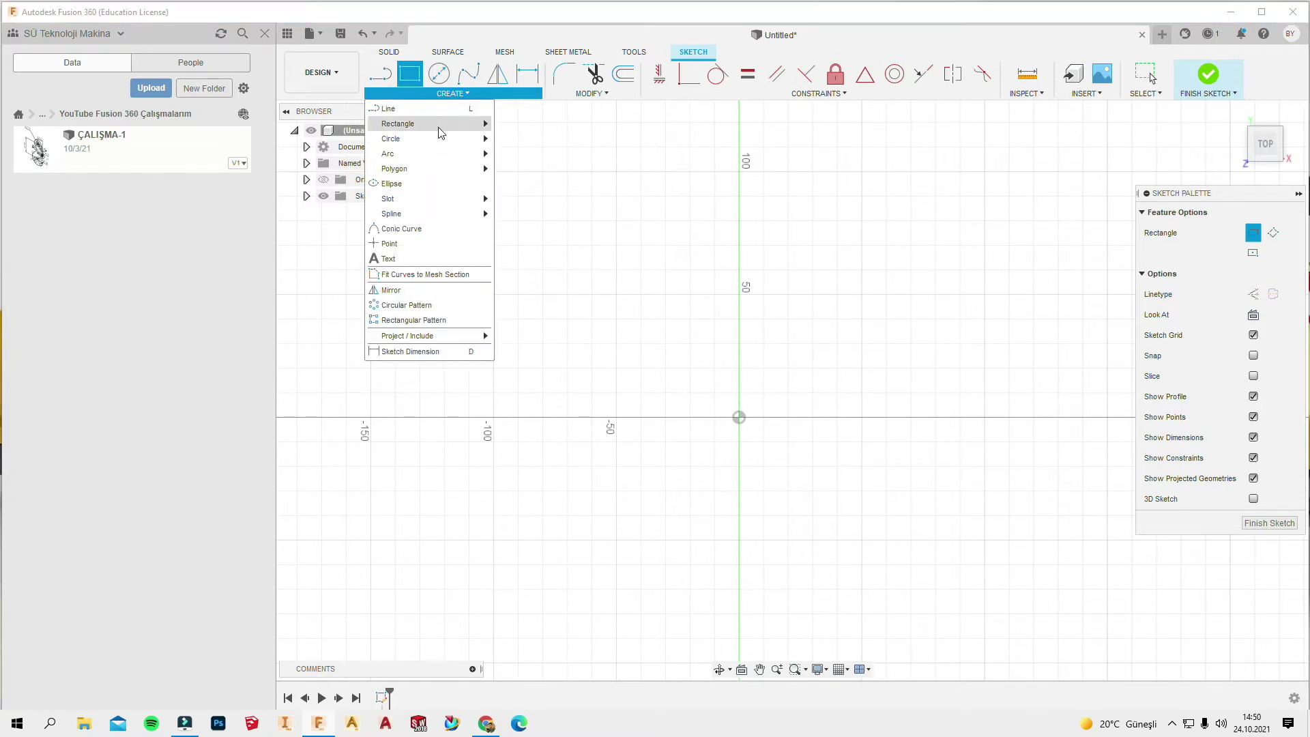
pyautogui.moveTo(430, 122)
pyautogui.click(539, 153)
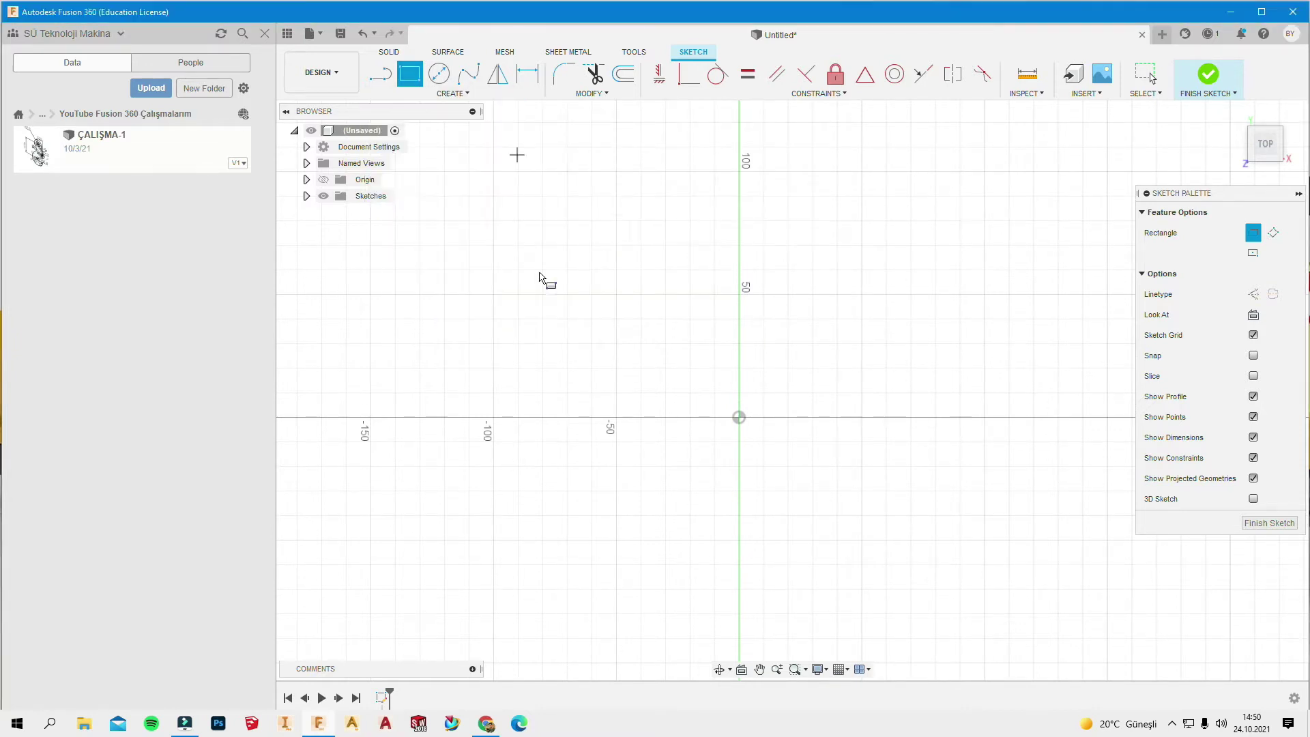
pyautogui.click(740, 417)
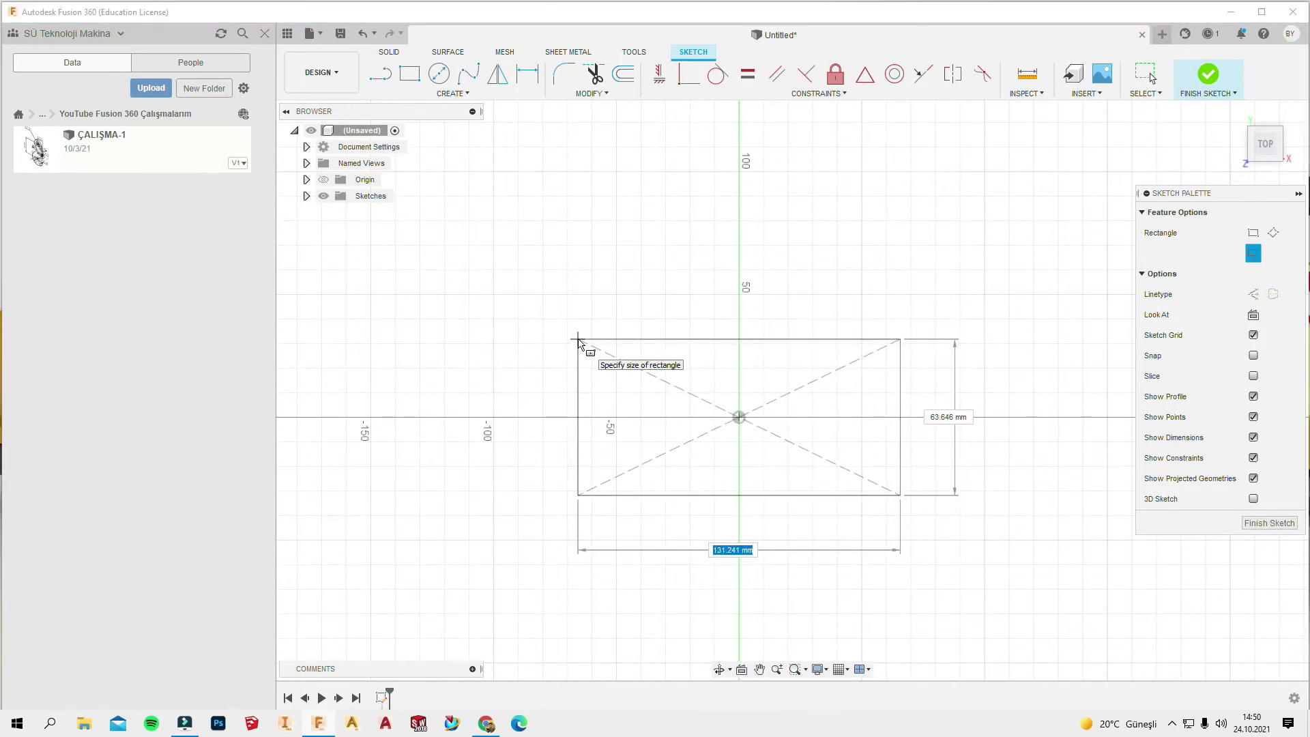
pyautogui.write('64')
pyautogui.press('Tab')
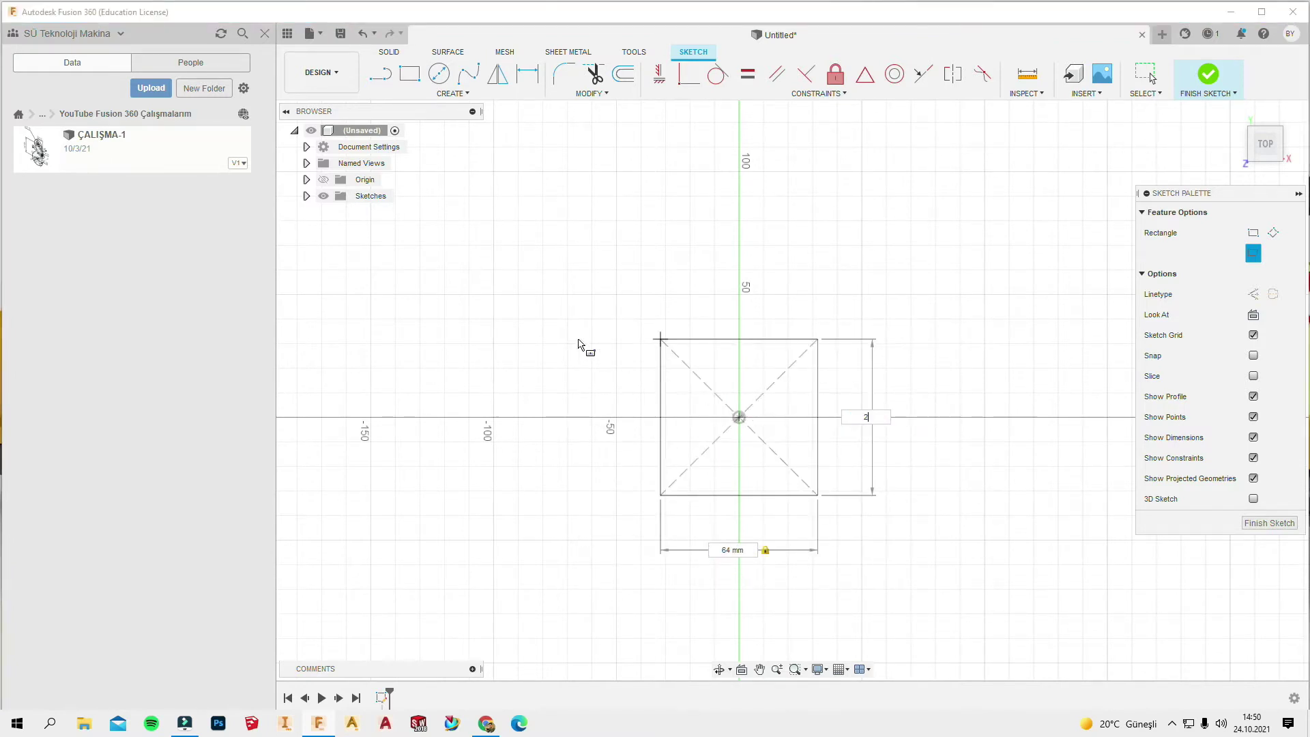
pyautogui.write('25')
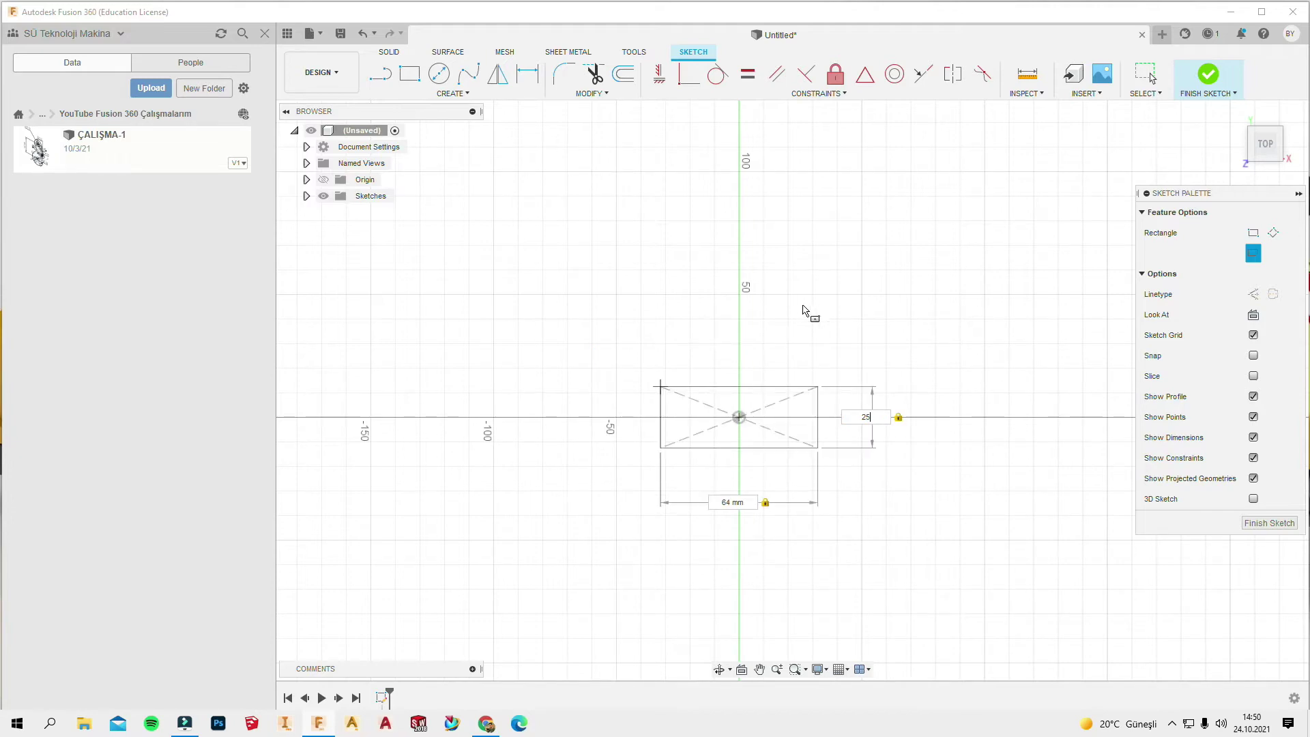
pyautogui.press('Return')
pyautogui.scroll(1, 816, 389)
pyautogui.scroll(1, 818, 409)
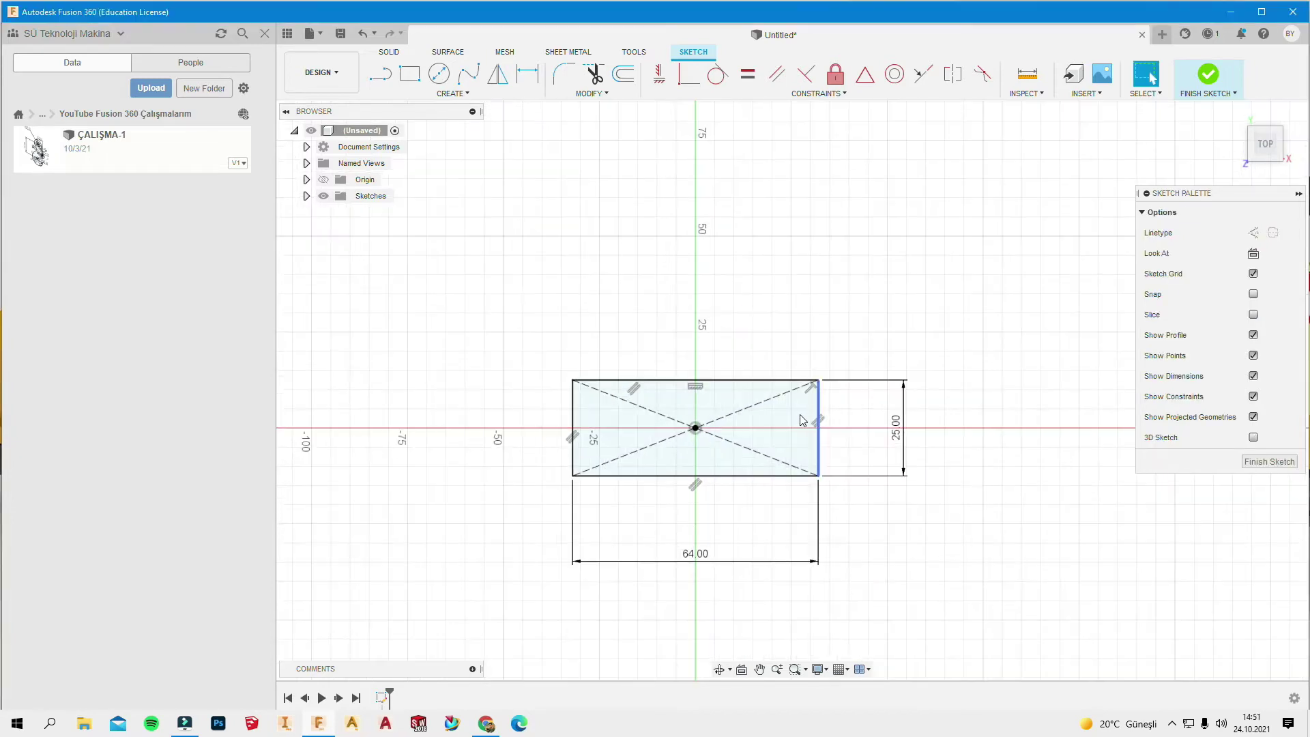
pyautogui.scroll(2, 802, 420)
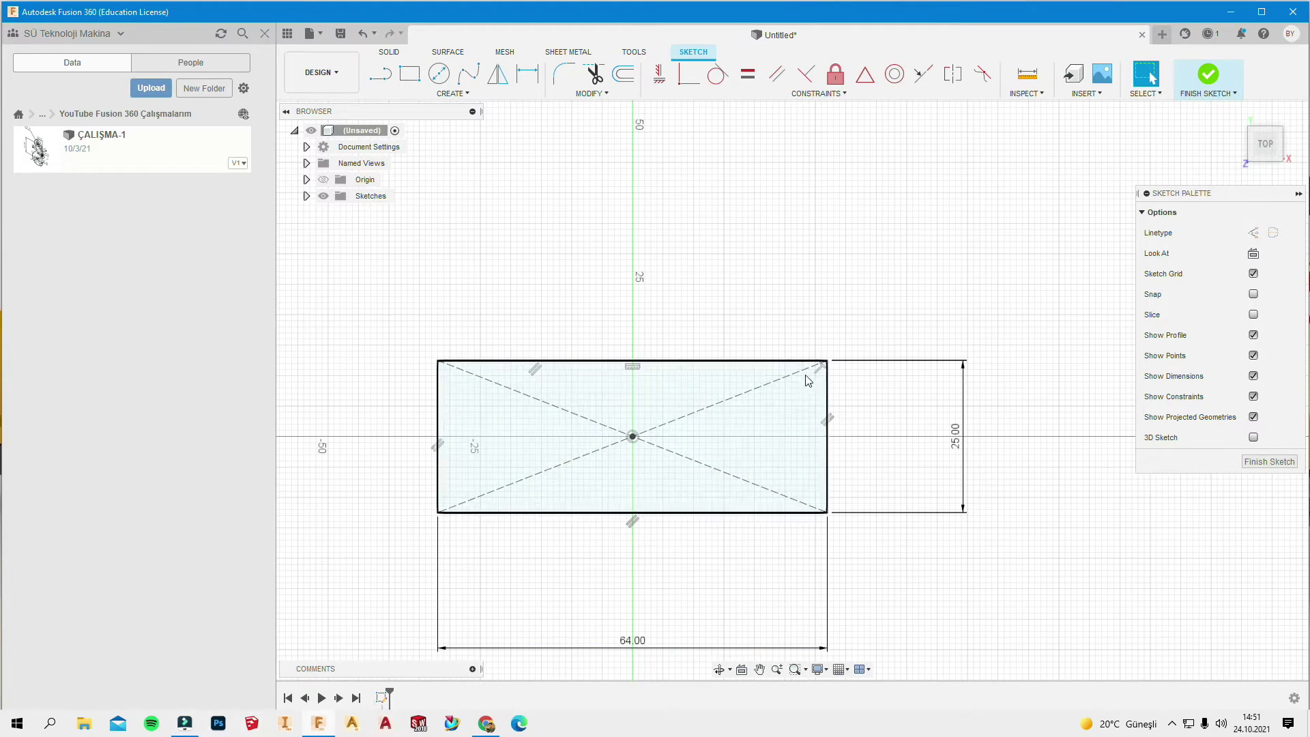
pyautogui.scroll(2, 802, 385)
pyautogui.scroll(1, 802, 386)
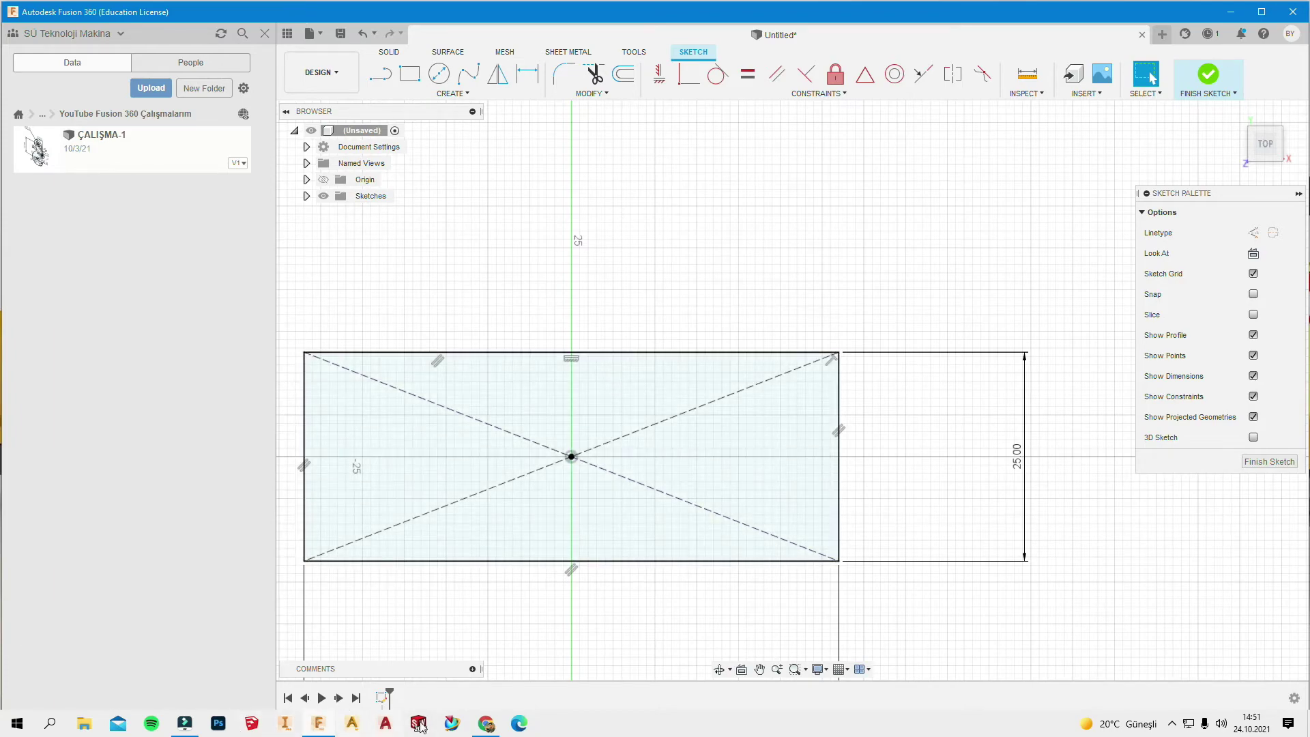
# Bring the PDF back up and zoom in on part 1 to read its 64, 25, 20, 13, 12.5 dimensions
pyautogui.click(486, 723)
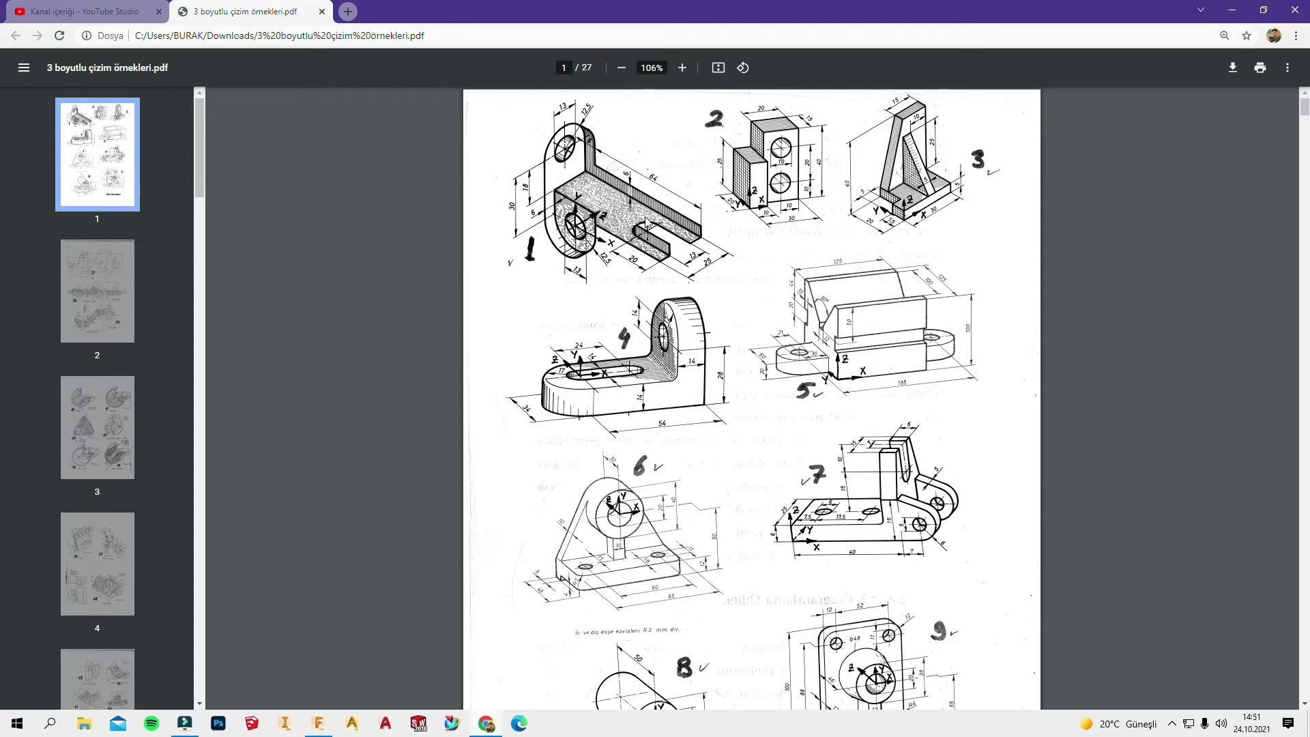
pyautogui.keyDown('ctrl'); pyautogui.scroll(3, 654, 225); pyautogui.keyUp('ctrl')
pyautogui.keyDown('ctrl'); pyautogui.scroll(1, 508, 250); pyautogui.keyUp('ctrl')
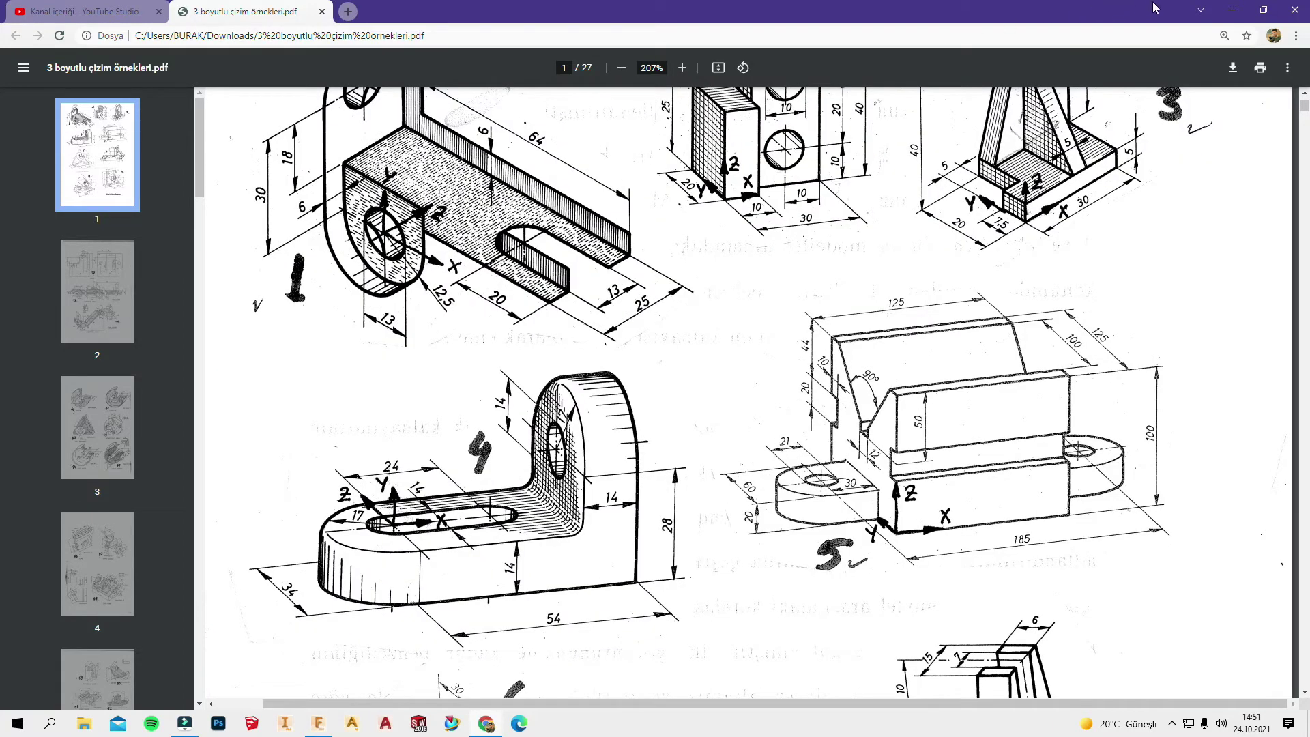
# Draw a construction centre line from the rectangle's centre to its right edge
pyautogui.click(1233, 10)
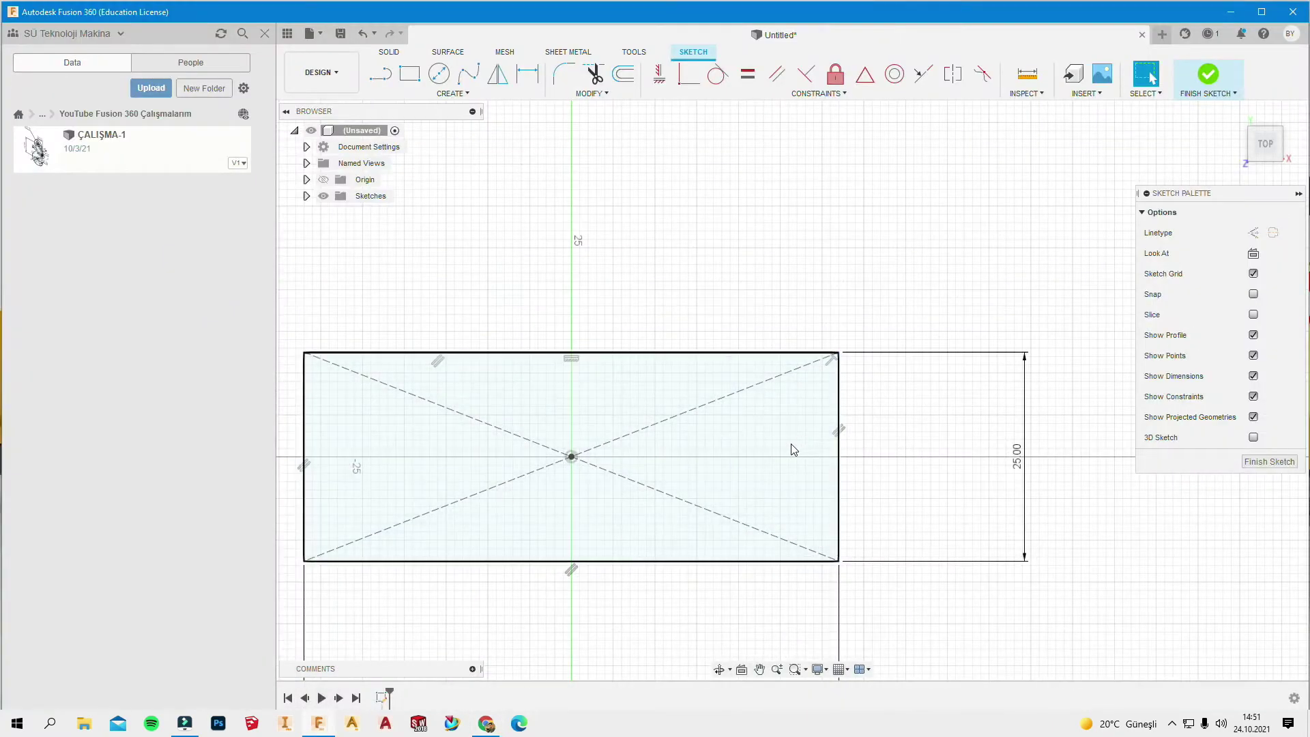
pyautogui.press('l')
pyautogui.moveTo(839, 463); pyautogui.dragTo(574, 462)
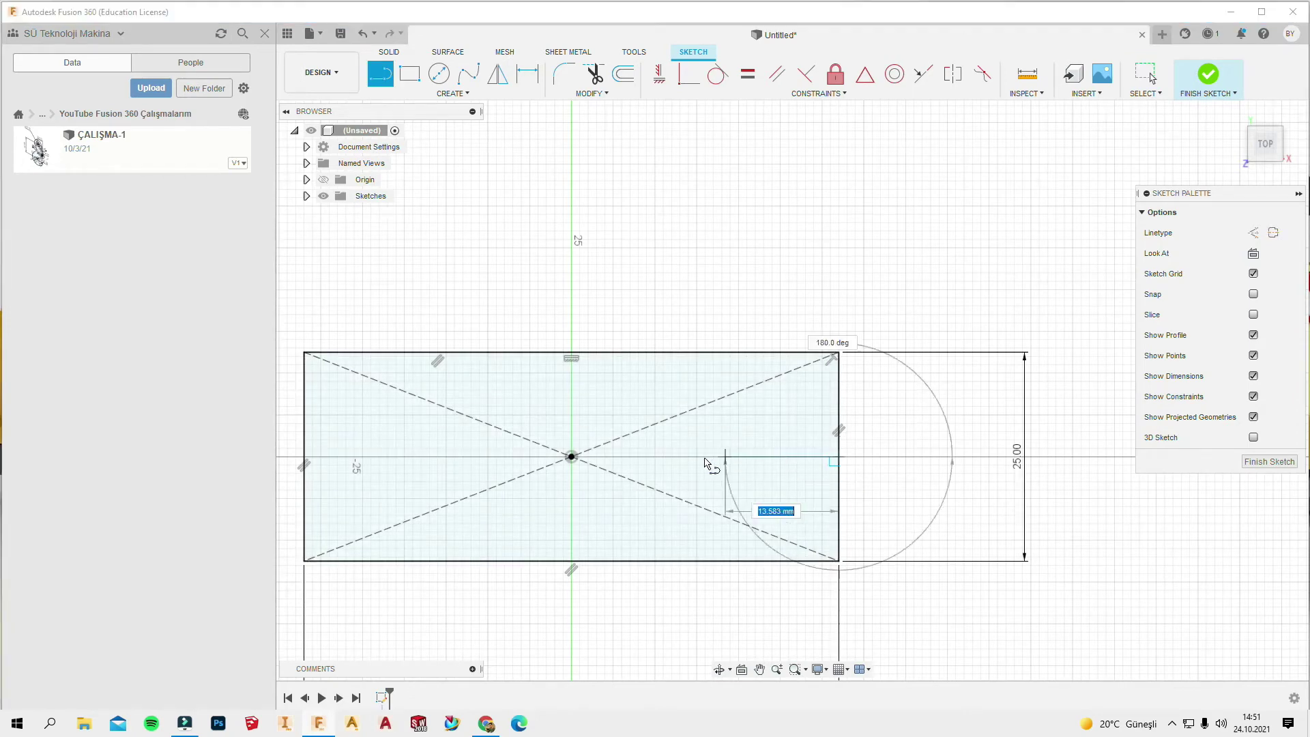
pyautogui.press('Escape')
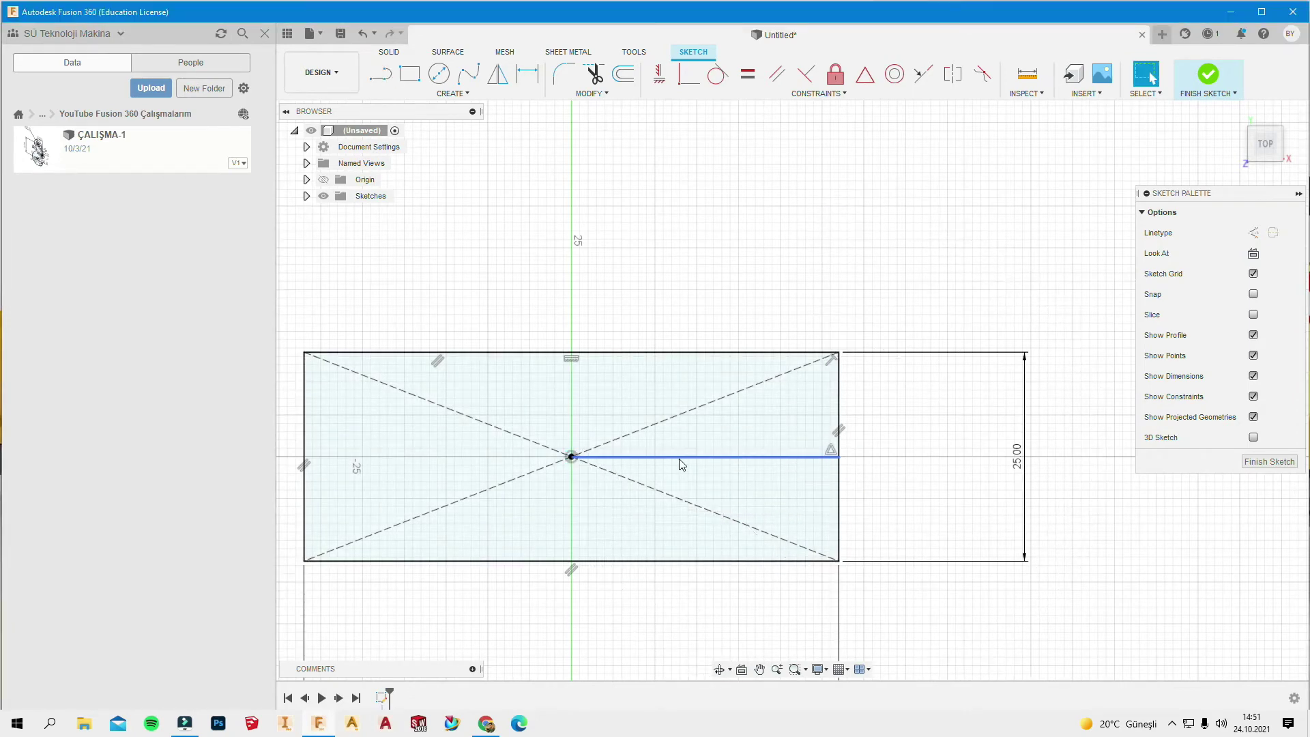
pyautogui.click(678, 457)
pyautogui.press('x')
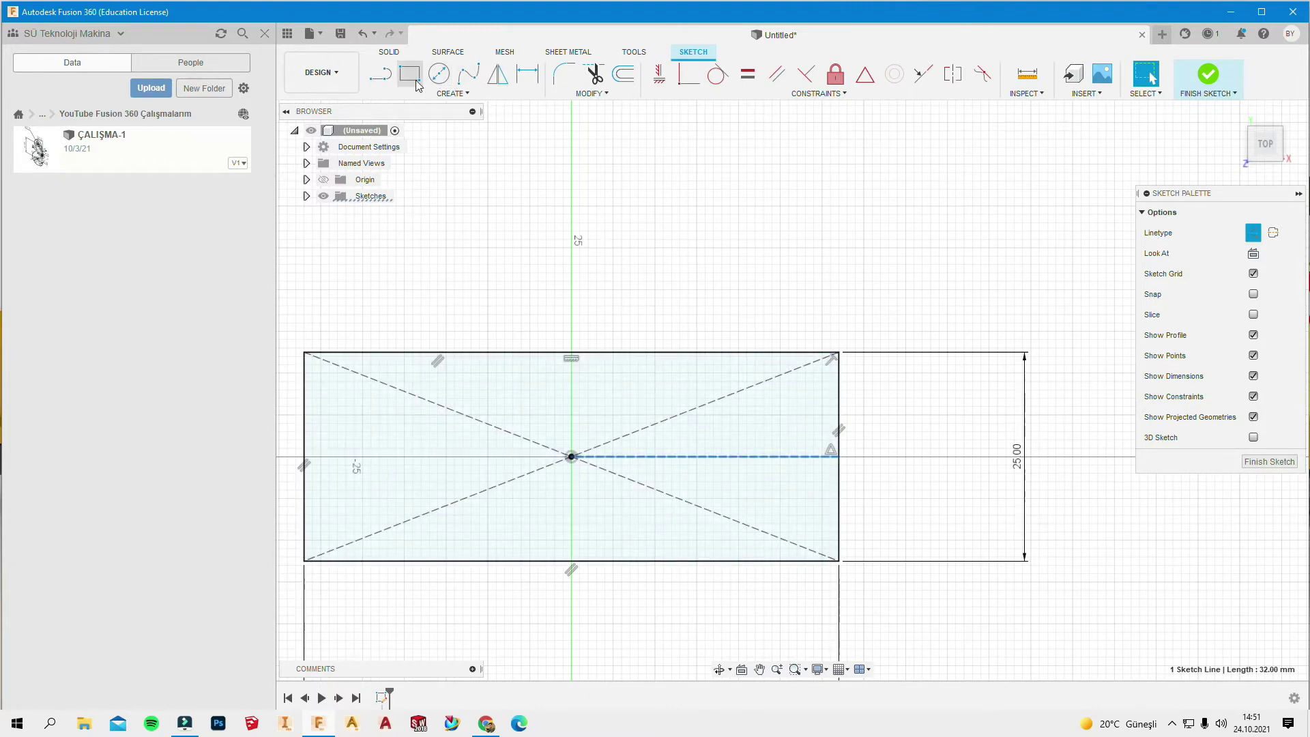
# Draw a short slot line from the right edge and dimension its length to 20 mm
pyautogui.click(381, 74)
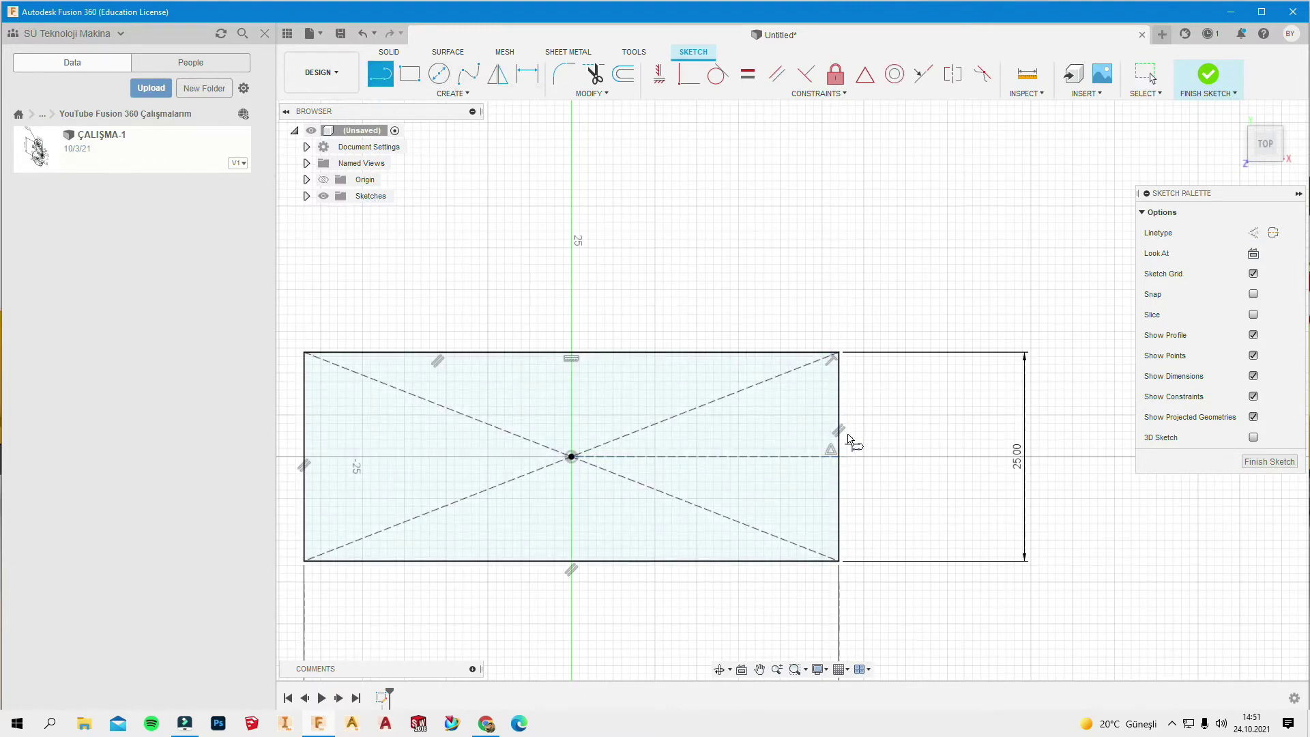
pyautogui.click(833, 417)
pyautogui.click(755, 417)
pyautogui.press('Escape')
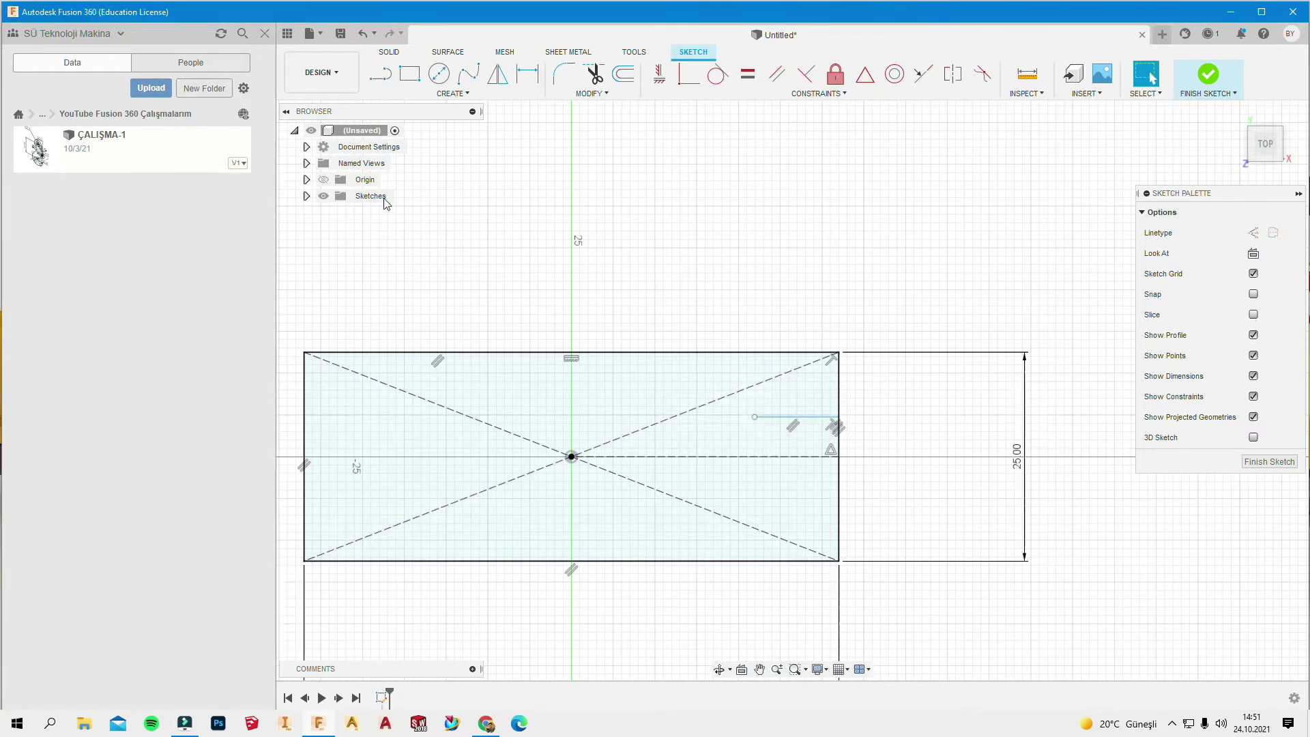
pyautogui.click(527, 74)
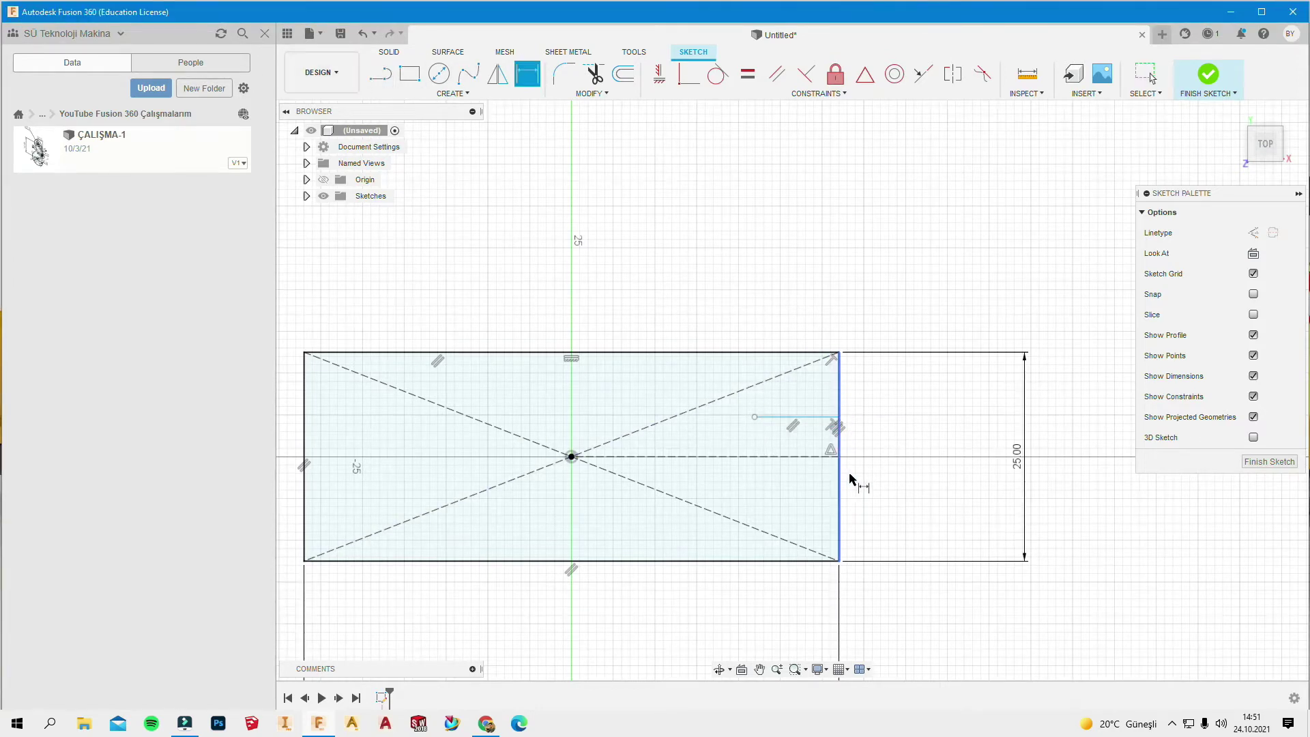
pyautogui.click(792, 418)
pyautogui.click(783, 442)
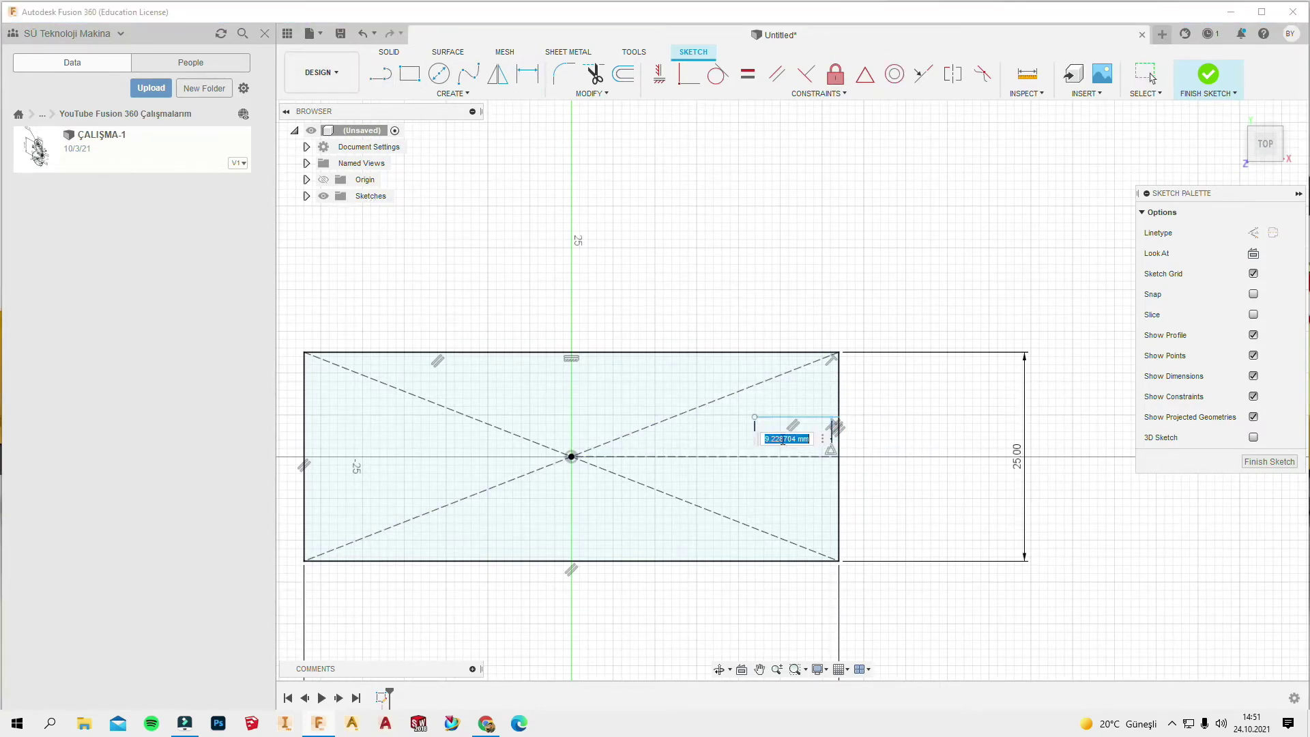
pyautogui.write('20')
pyautogui.press('Return')
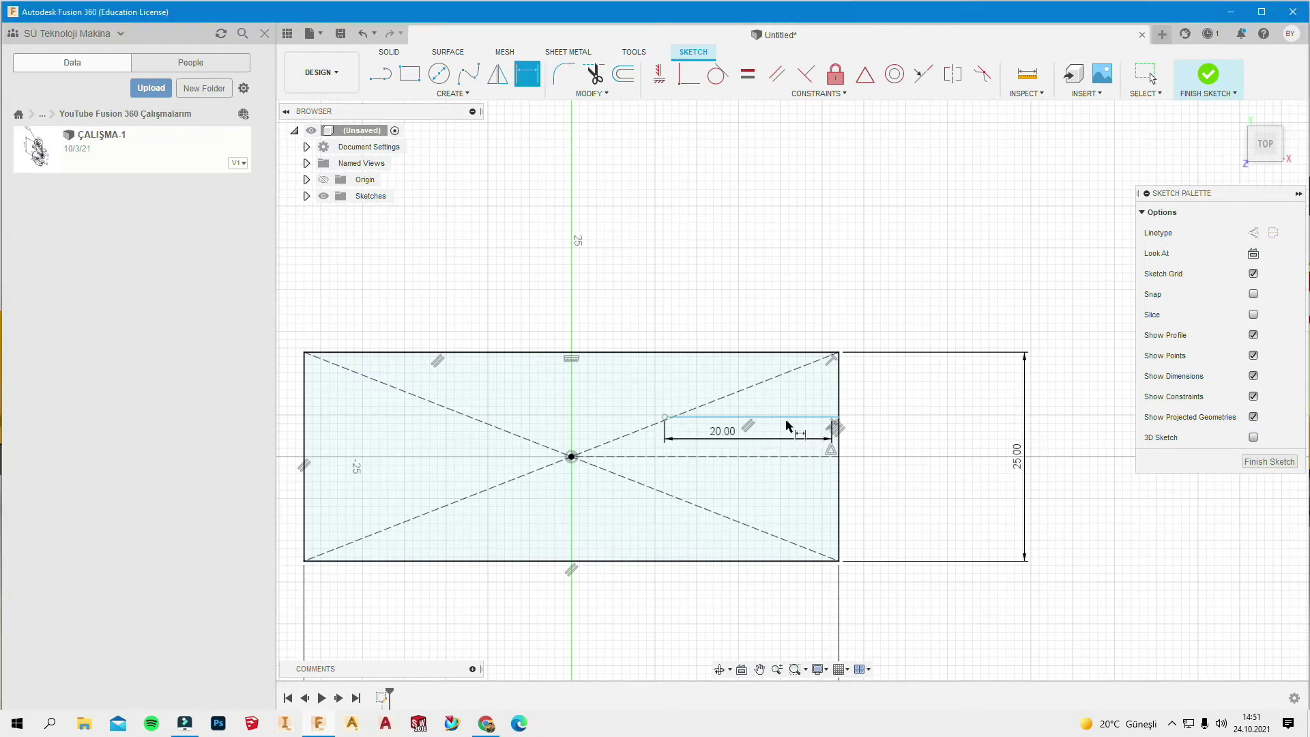
# Dimension the slot line 6.5 mm above the horizontal centre line
pyautogui.click(794, 417)
pyautogui.click(781, 458)
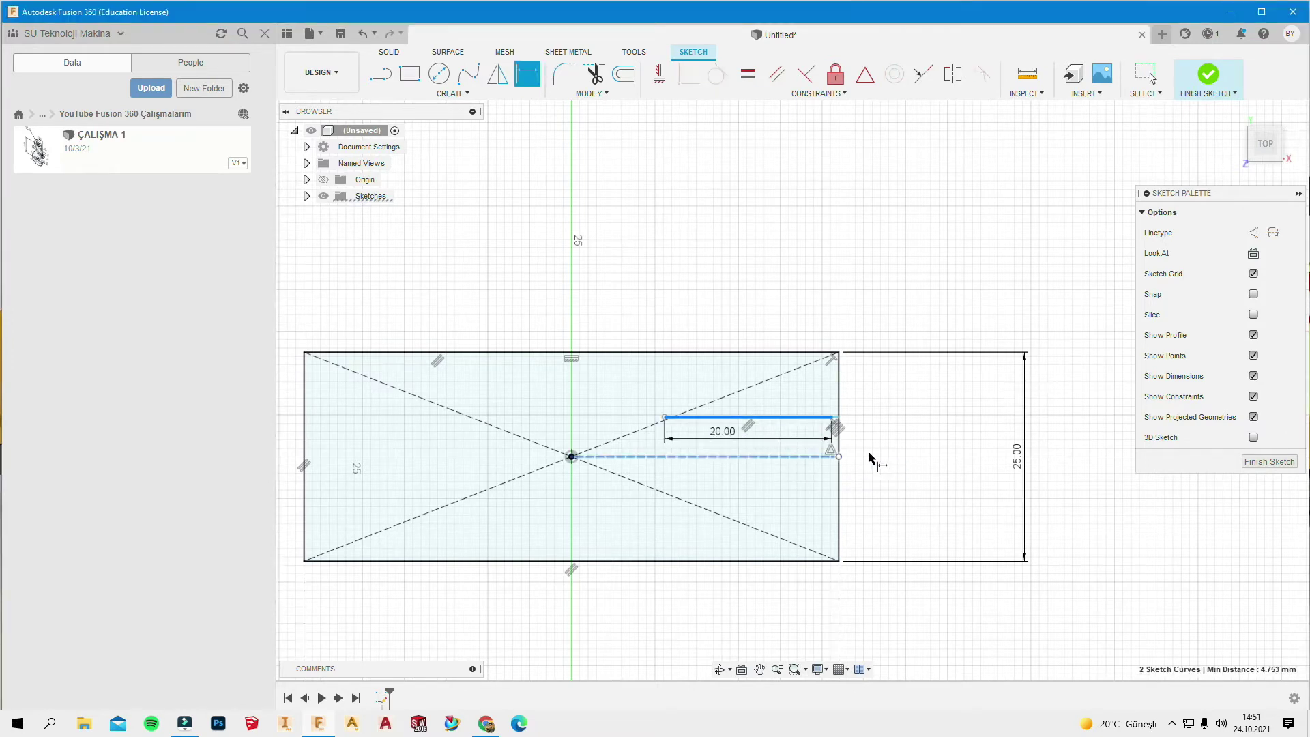
pyautogui.click(871, 450)
pyautogui.write('6,5')
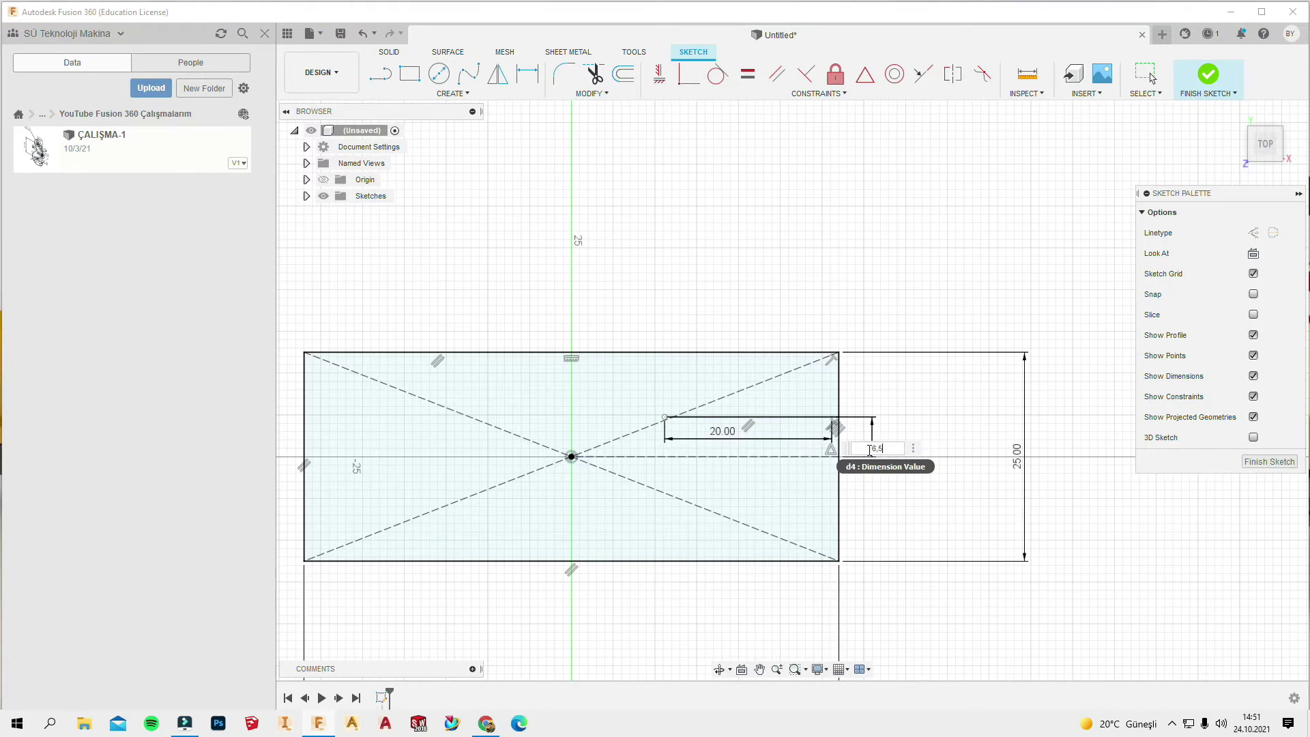
pyautogui.press('Return')
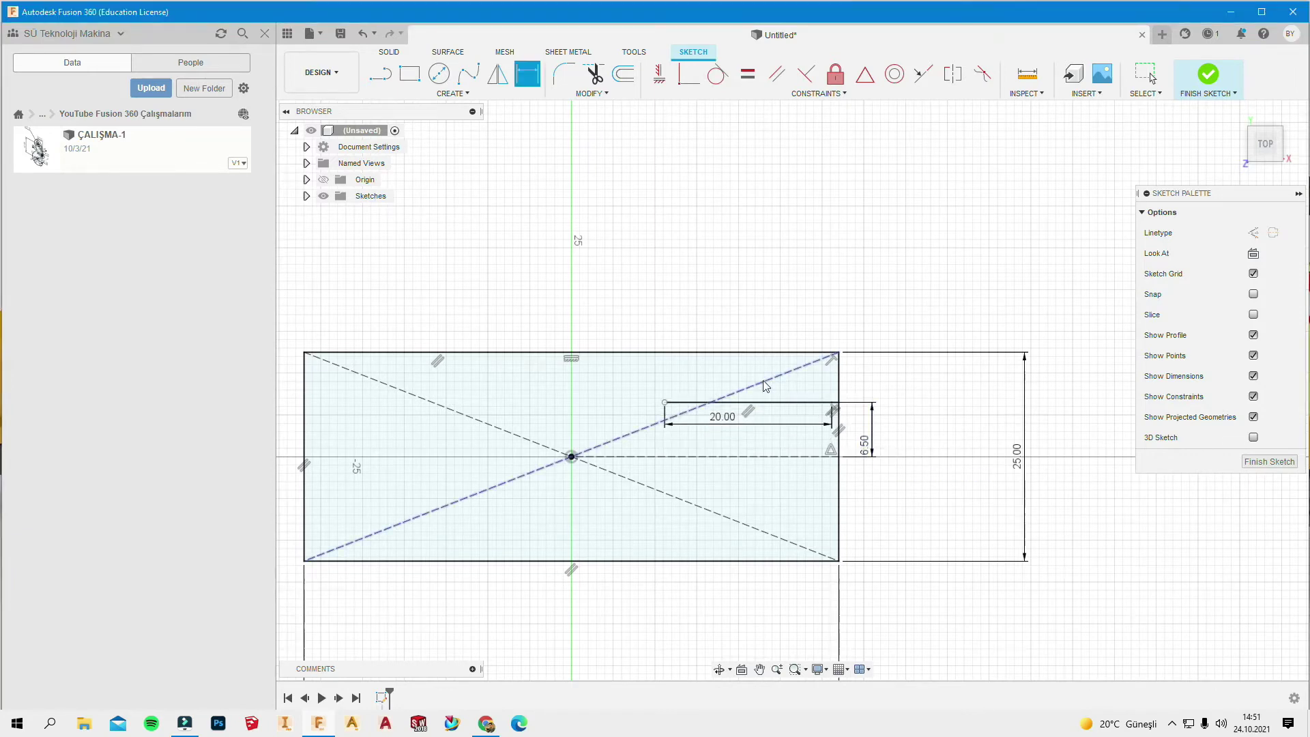
pyautogui.press('Escape')
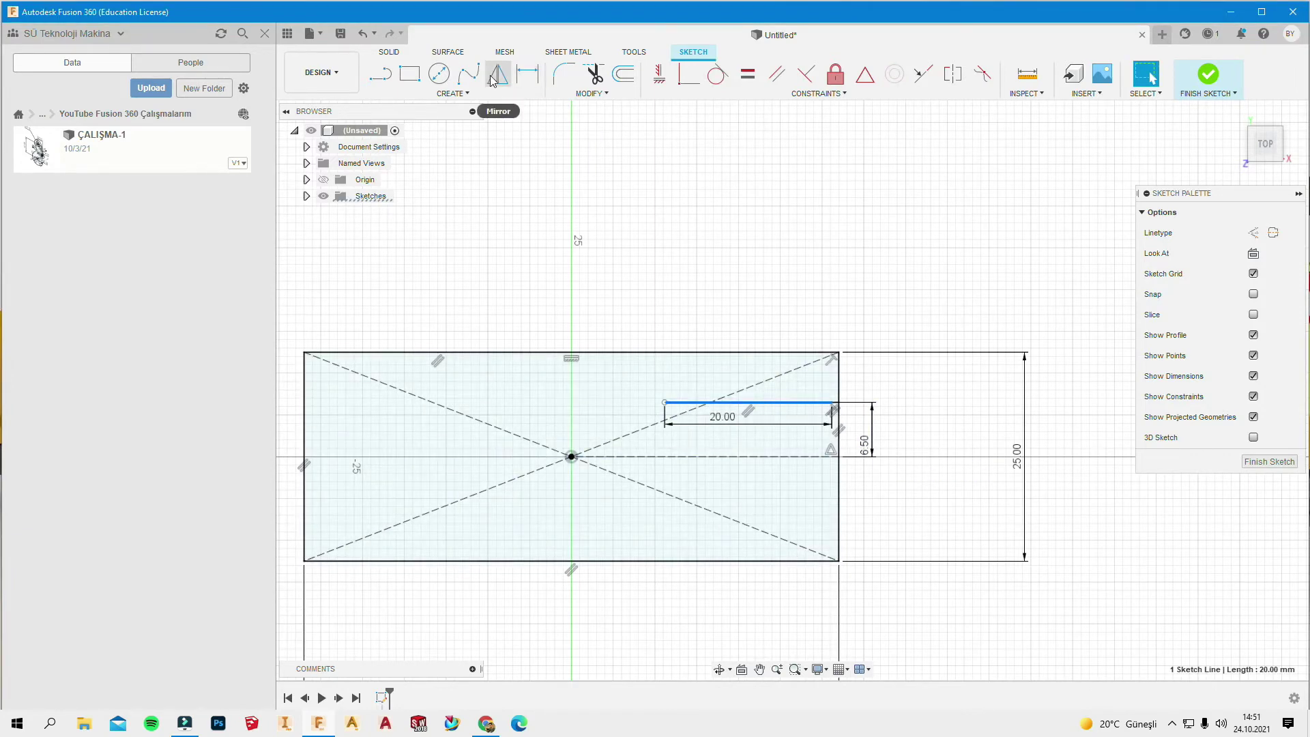
# Mirror the slot line across the centre line to create the bottom slot edge
pyautogui.click(497, 74)
pyautogui.click(1032, 233)
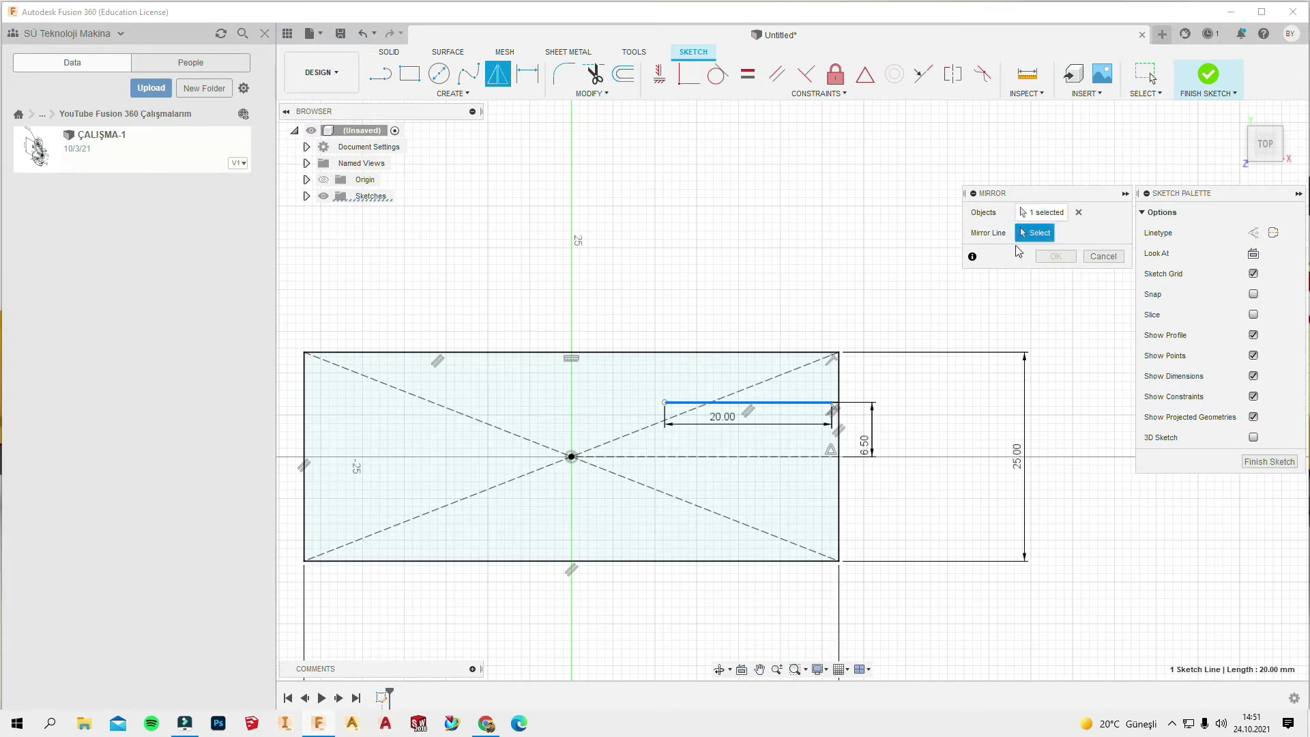
pyautogui.click(742, 456)
pyautogui.click(1056, 256)
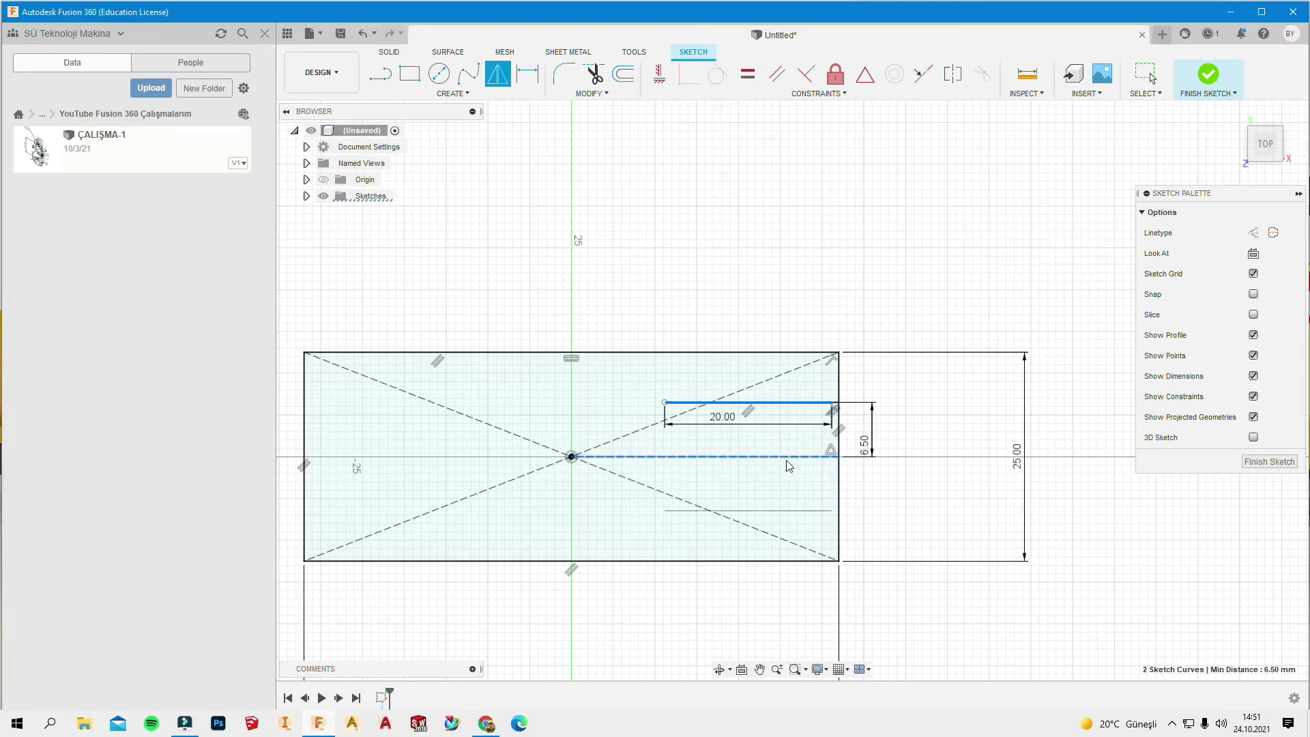
# Nudge the mirrored bottom slot edge slightly to the right and clear the selection
pyautogui.scroll(3, 803, 509)
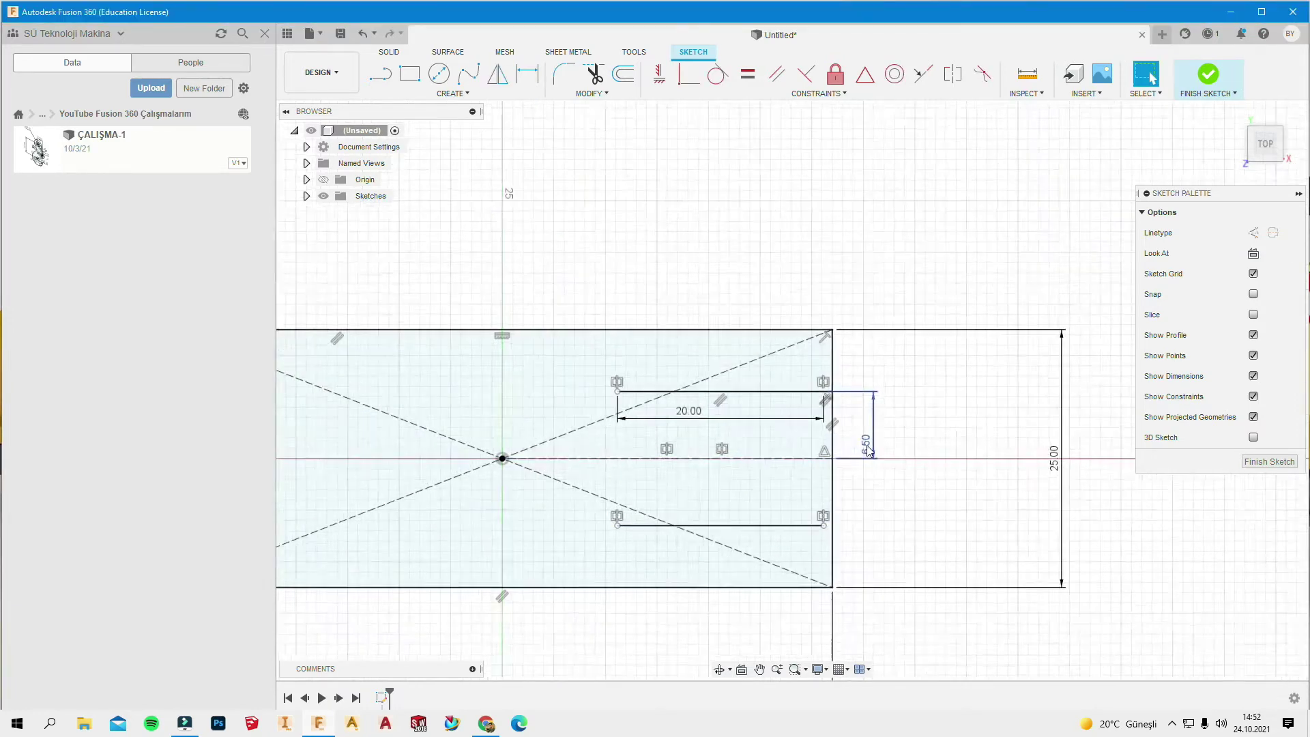
pyautogui.click(787, 534)
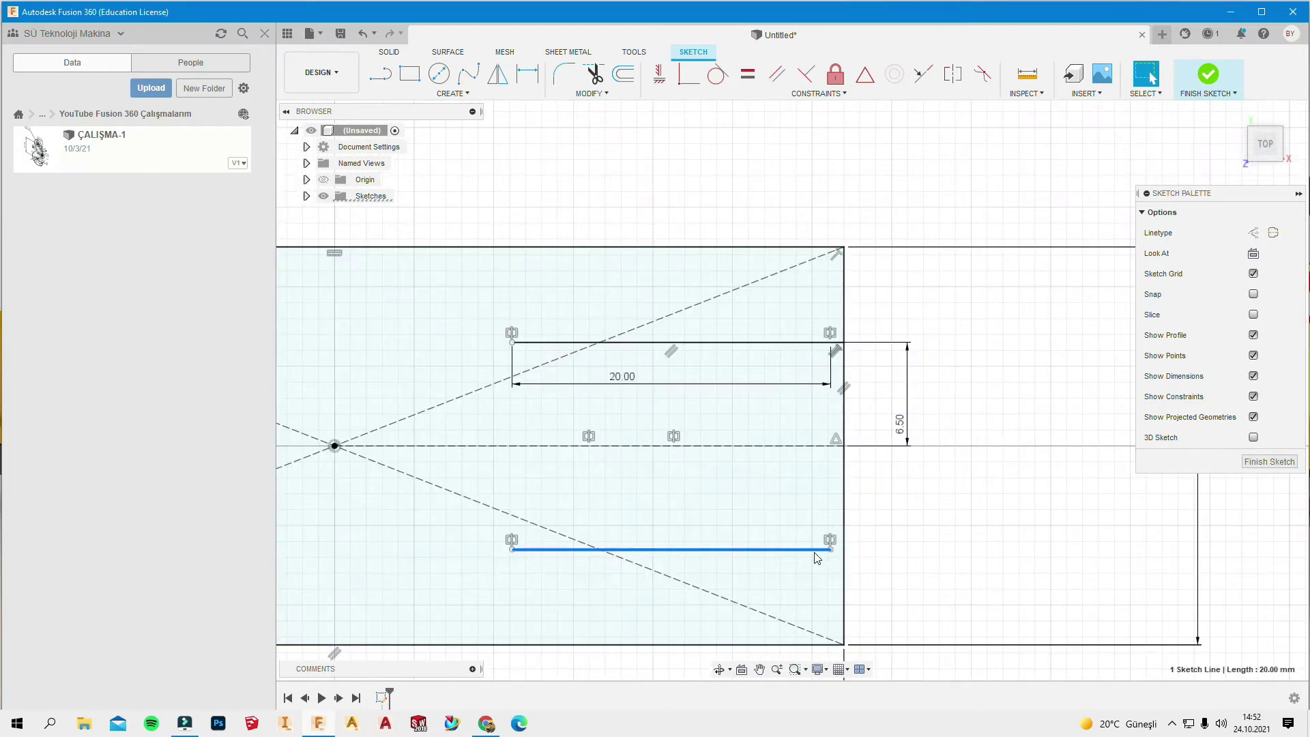
pyautogui.moveTo(830, 550); pyautogui.dragTo(840, 550)
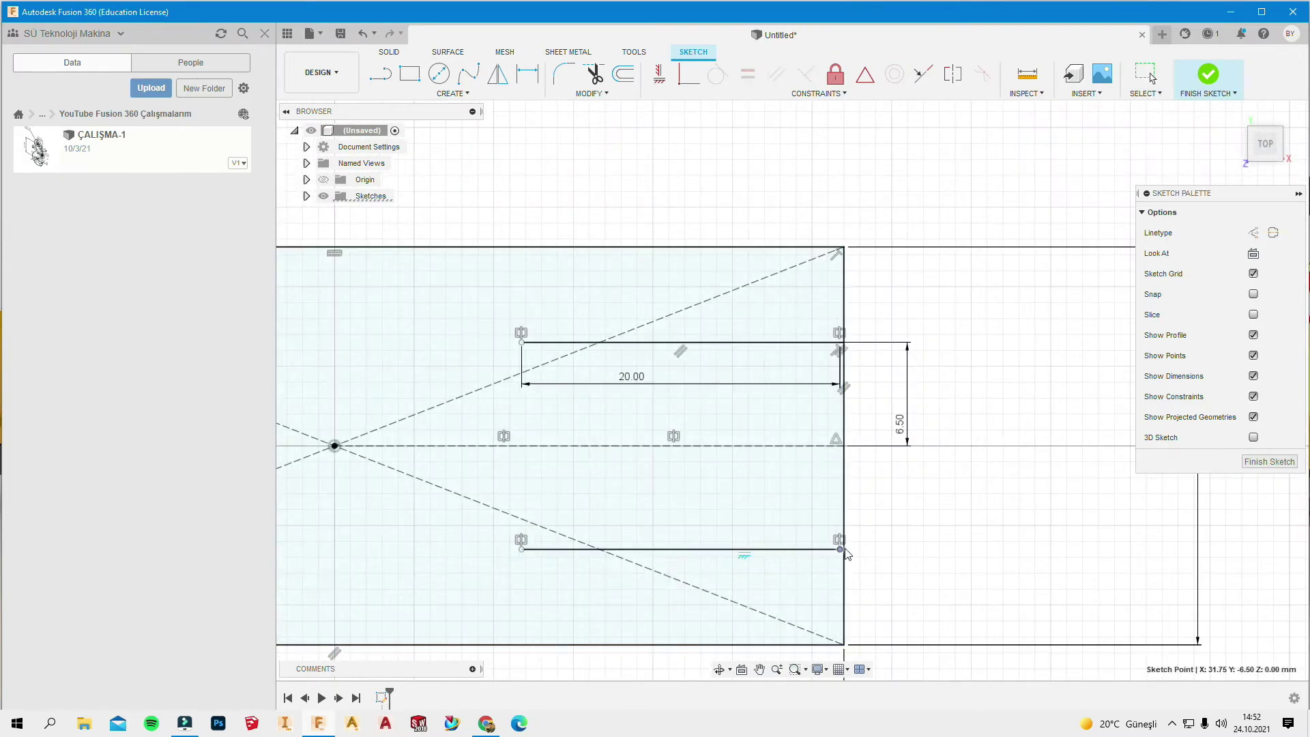
pyautogui.press('Escape')
pyautogui.click(824, 310)
pyautogui.scroll(-2, 824, 310)
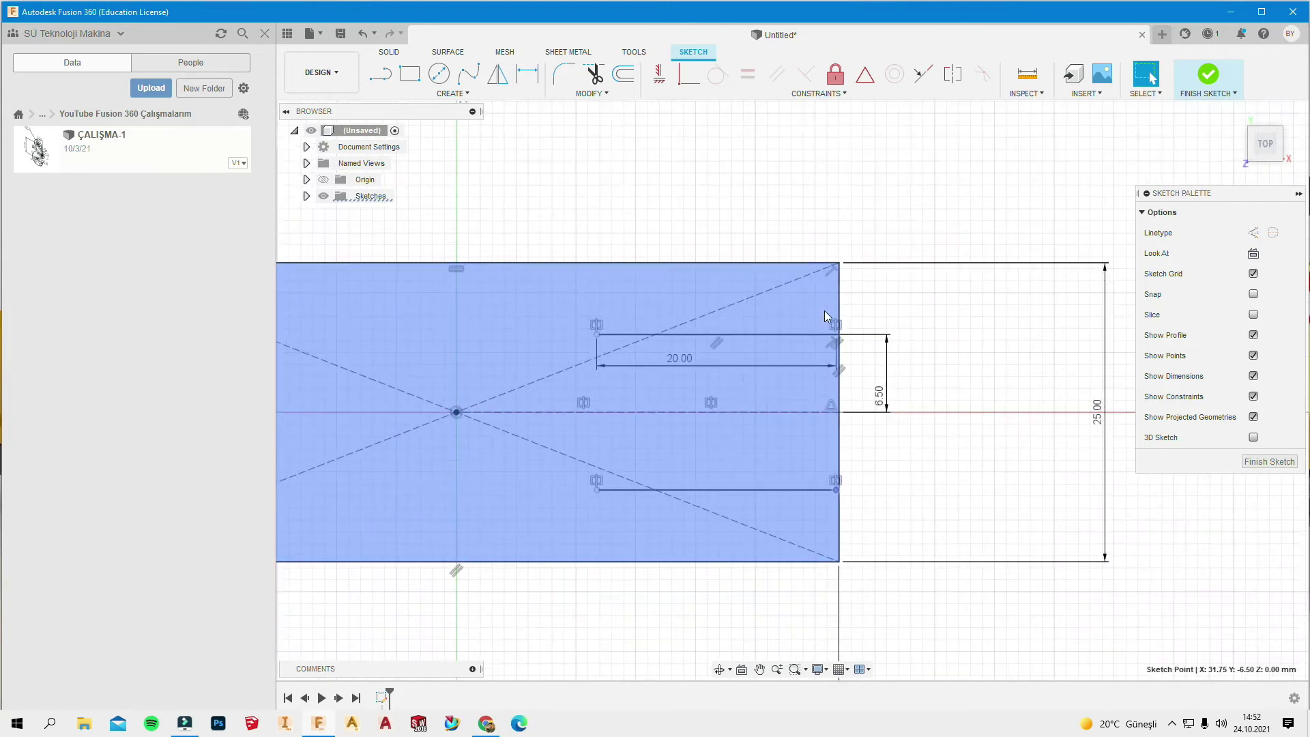
pyautogui.scroll(-2, 824, 310)
pyautogui.scroll(1, 732, 442)
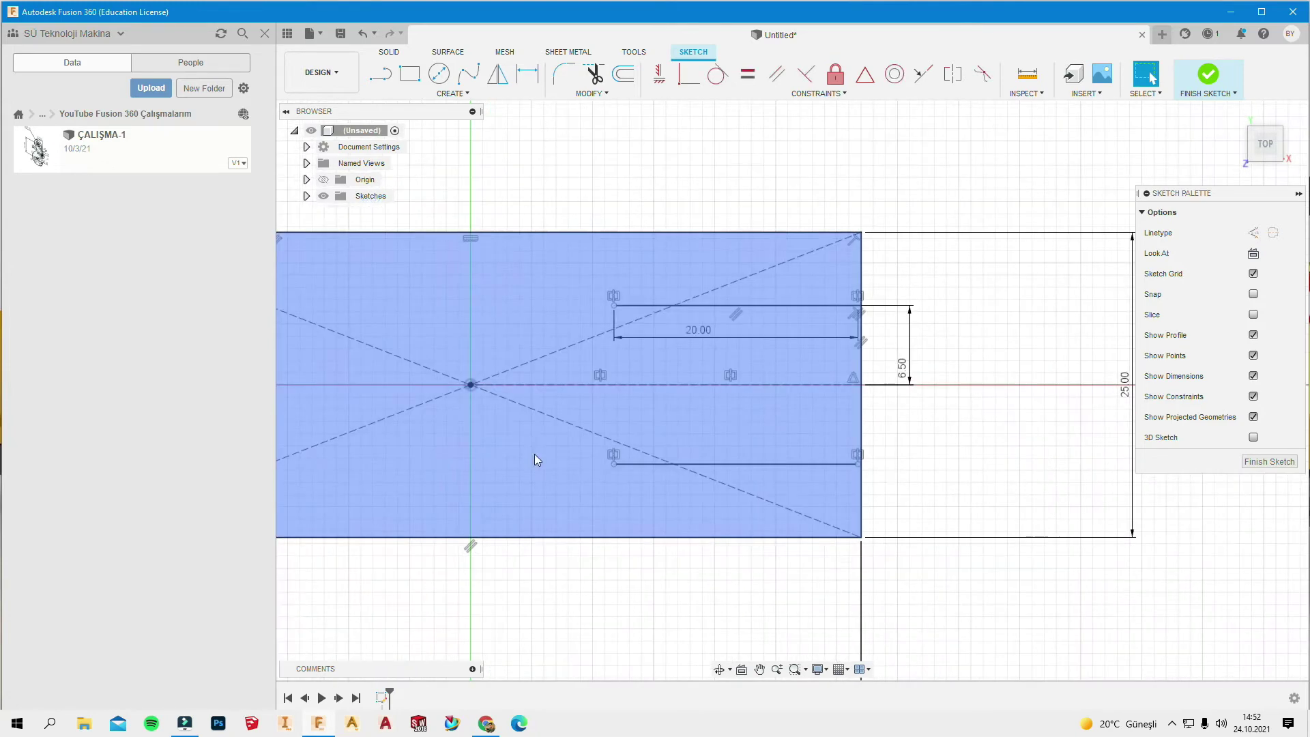
pyautogui.press('Escape')
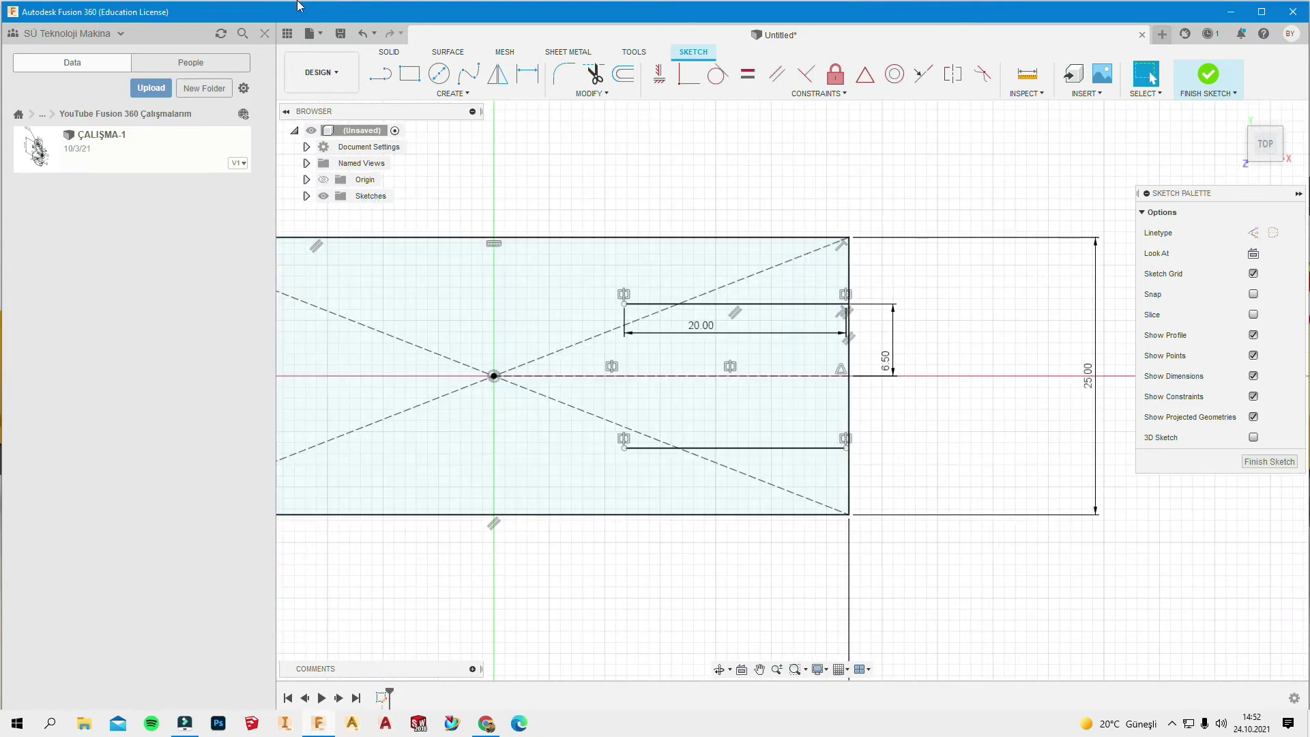
# Draw a 13 mm circle centred between the slot's left ends, touching both slot edges
pyautogui.click(381, 73)
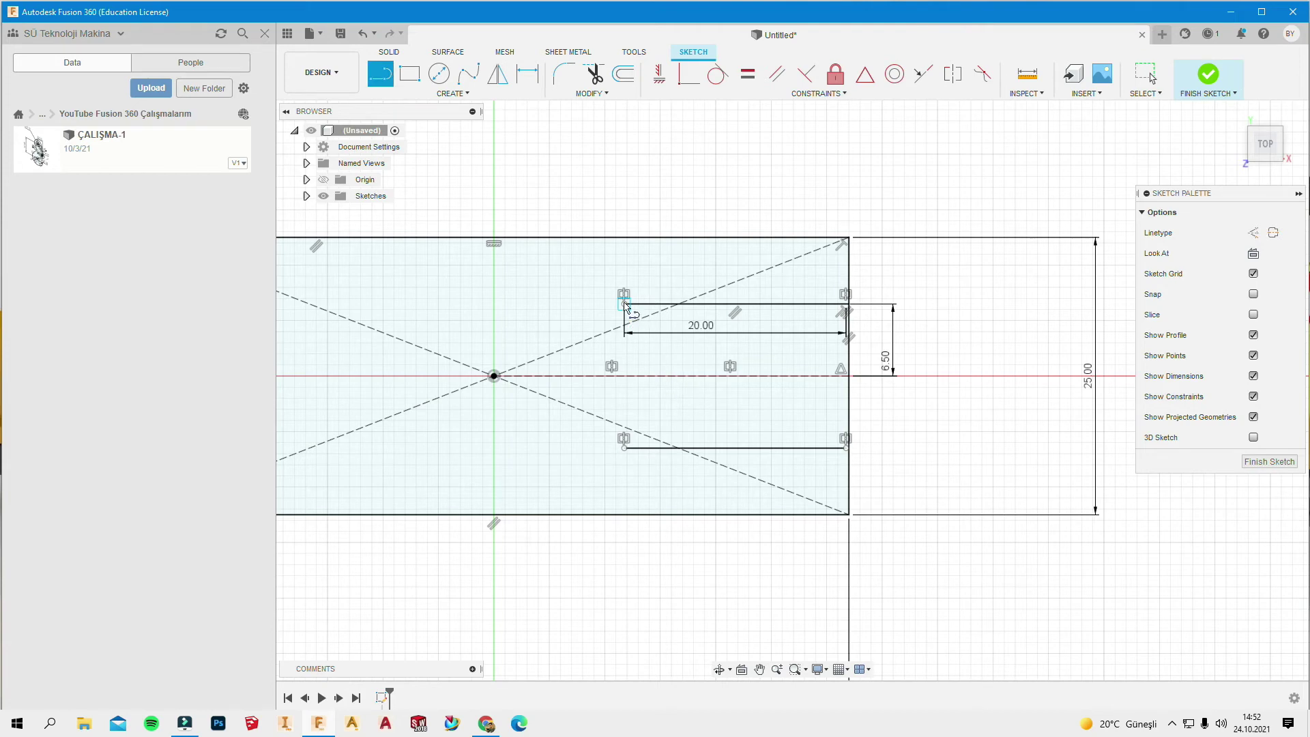
pyautogui.moveTo(624, 304); pyautogui.dragTo(627, 448)
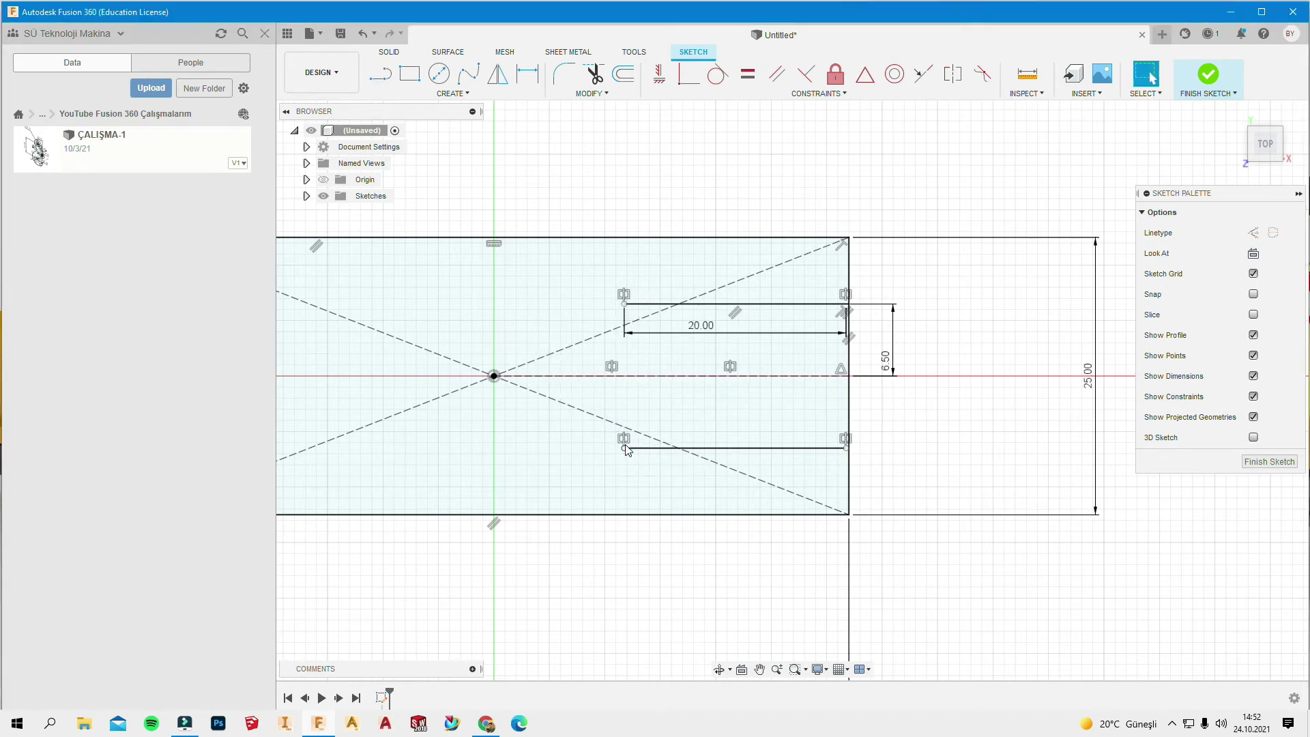
pyautogui.click(439, 73)
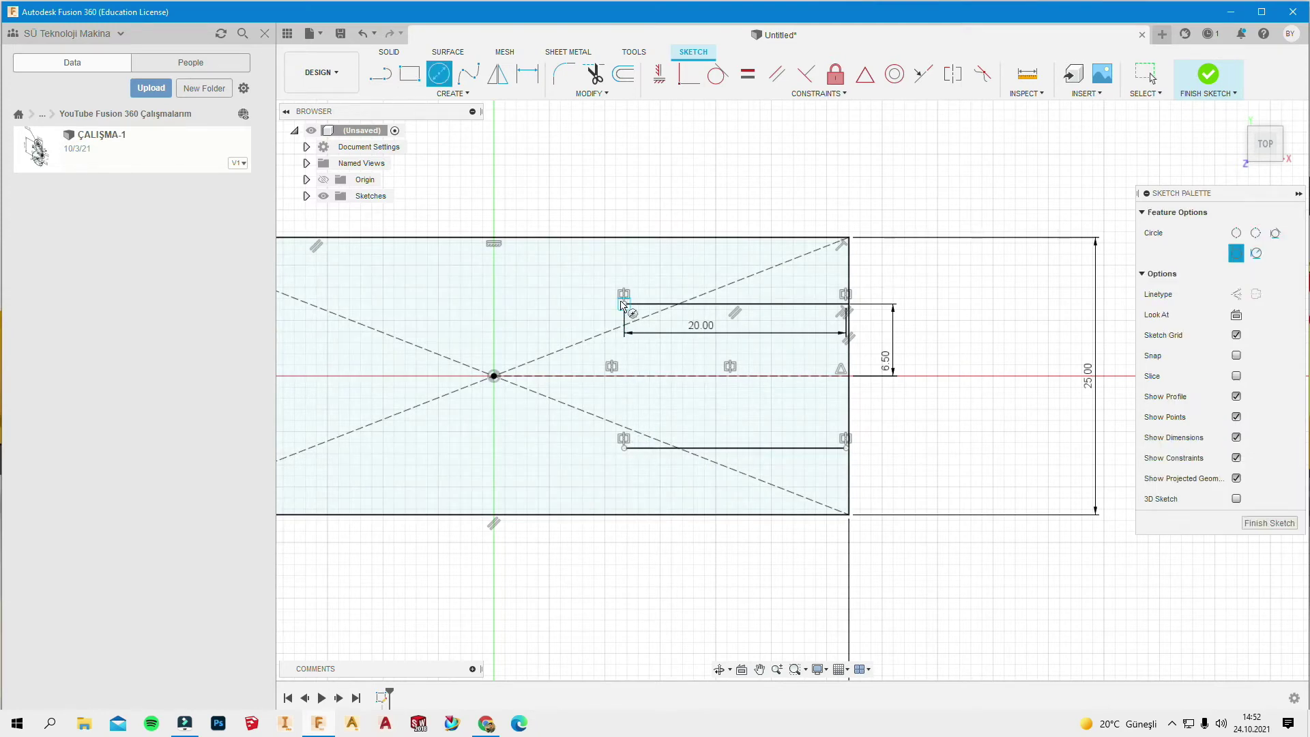
pyautogui.click(625, 375)
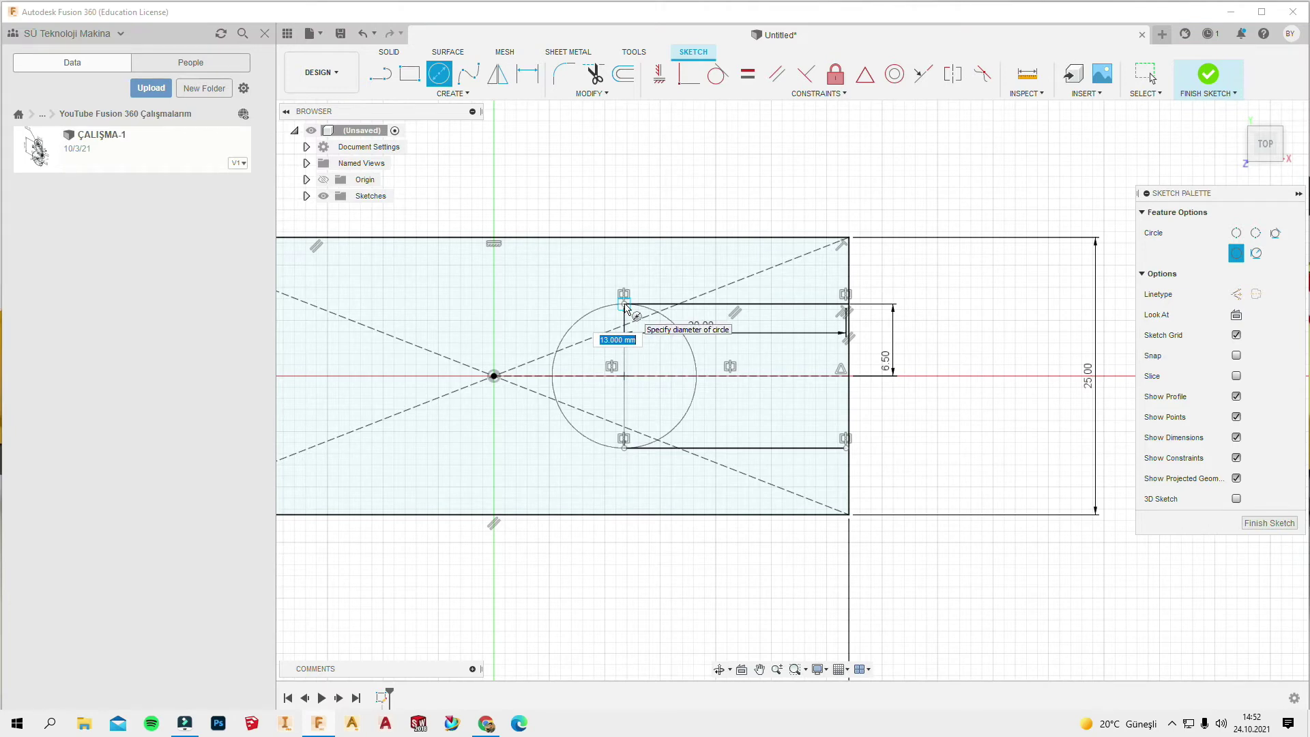
pyautogui.click(626, 307)
pyautogui.press('Escape')
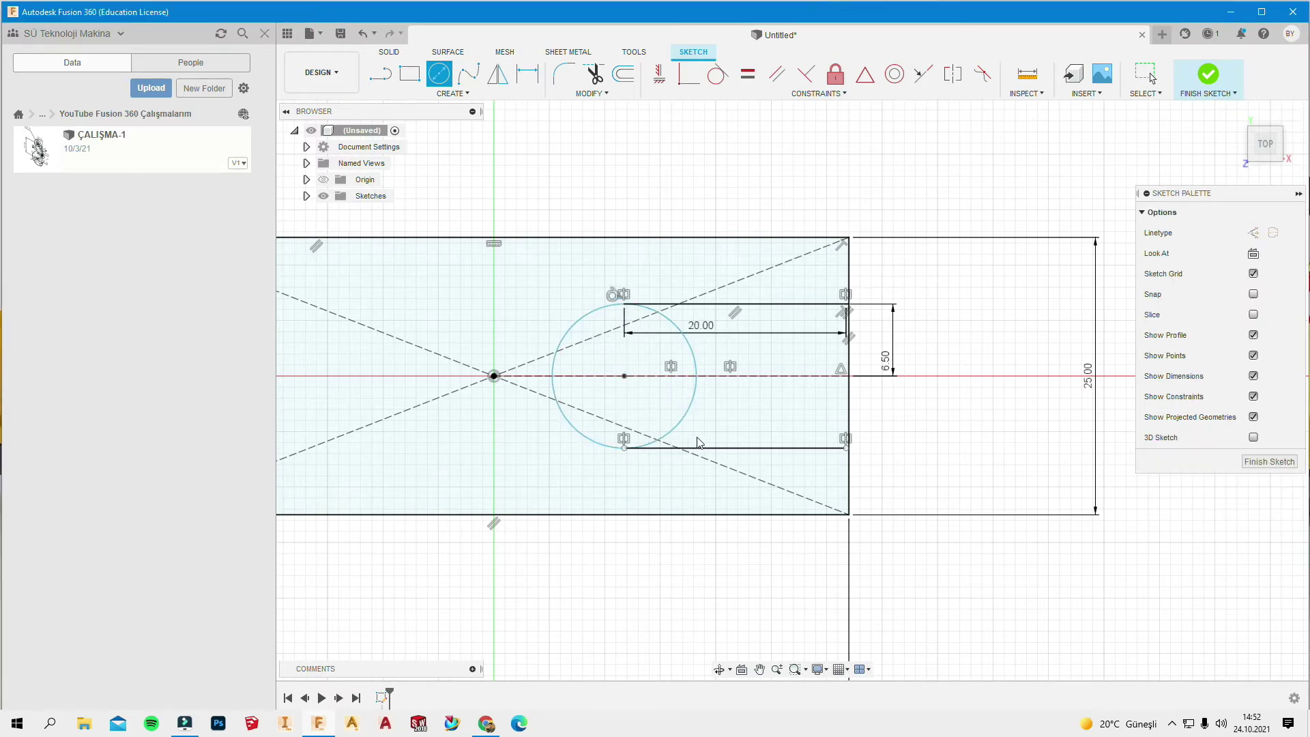
pyautogui.click(575, 326)
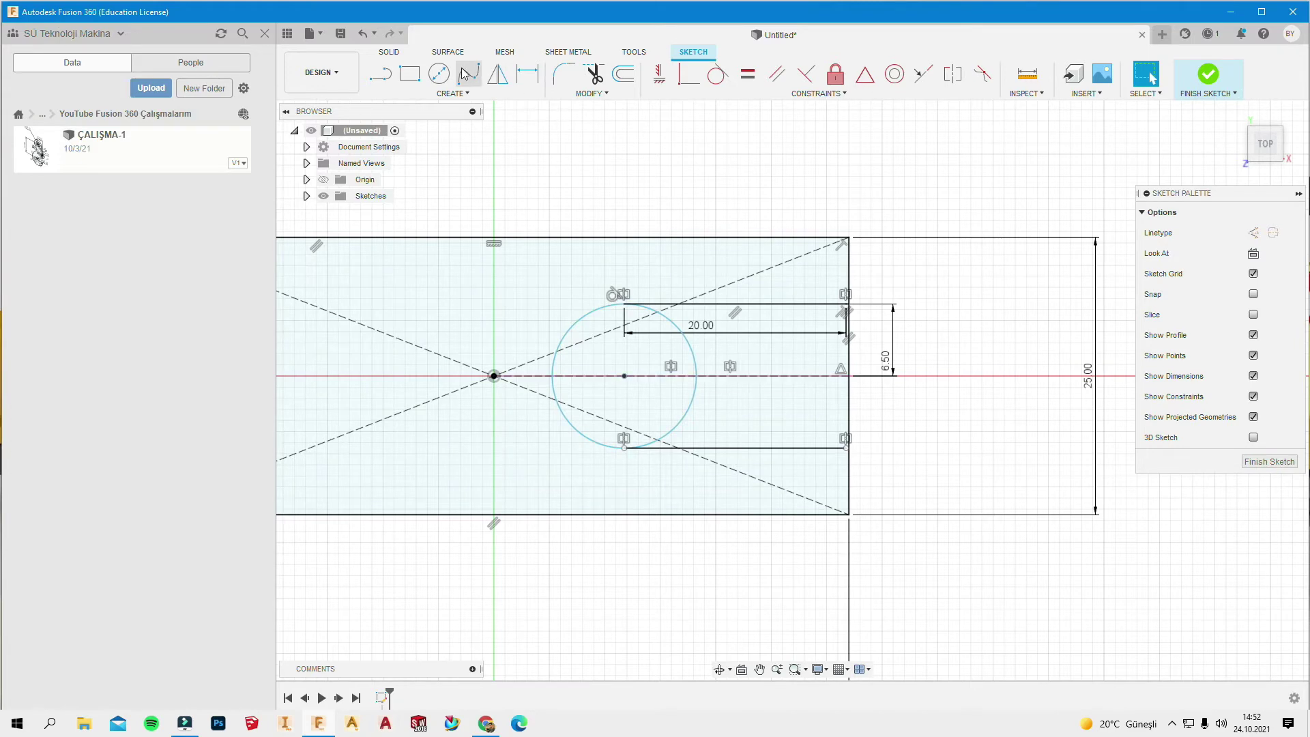
# Trim the circle's upper-right and lower-right arcs, leaving a semicircle at the slot's left end
pyautogui.click(593, 73)
pyautogui.click(696, 351)
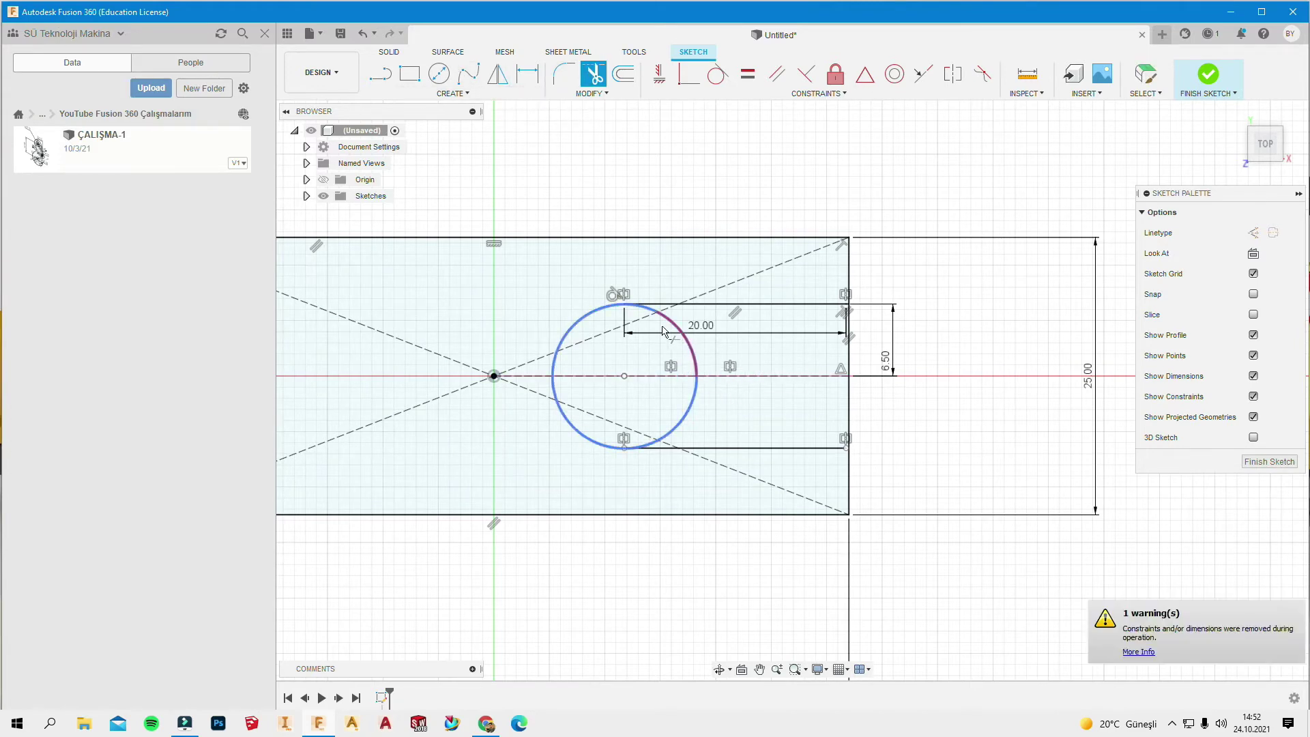
pyautogui.scroll(4, 649, 304)
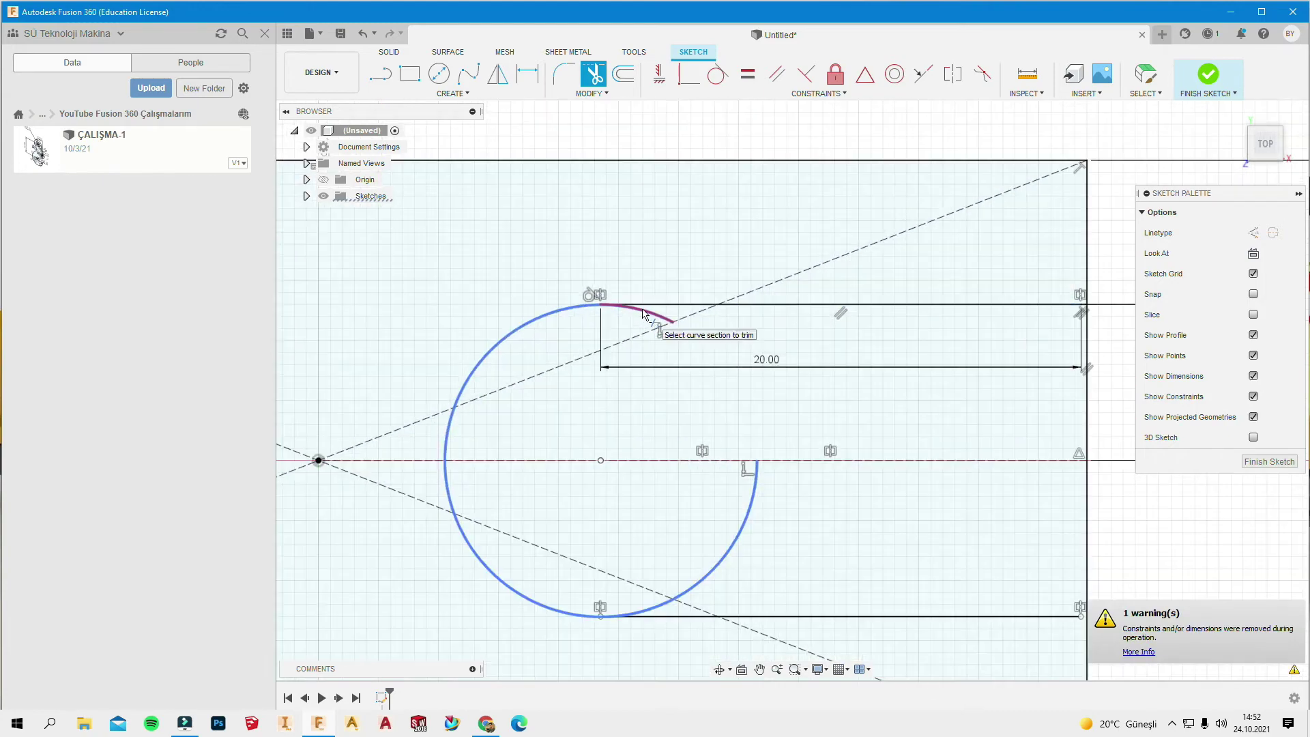
pyautogui.click(741, 524)
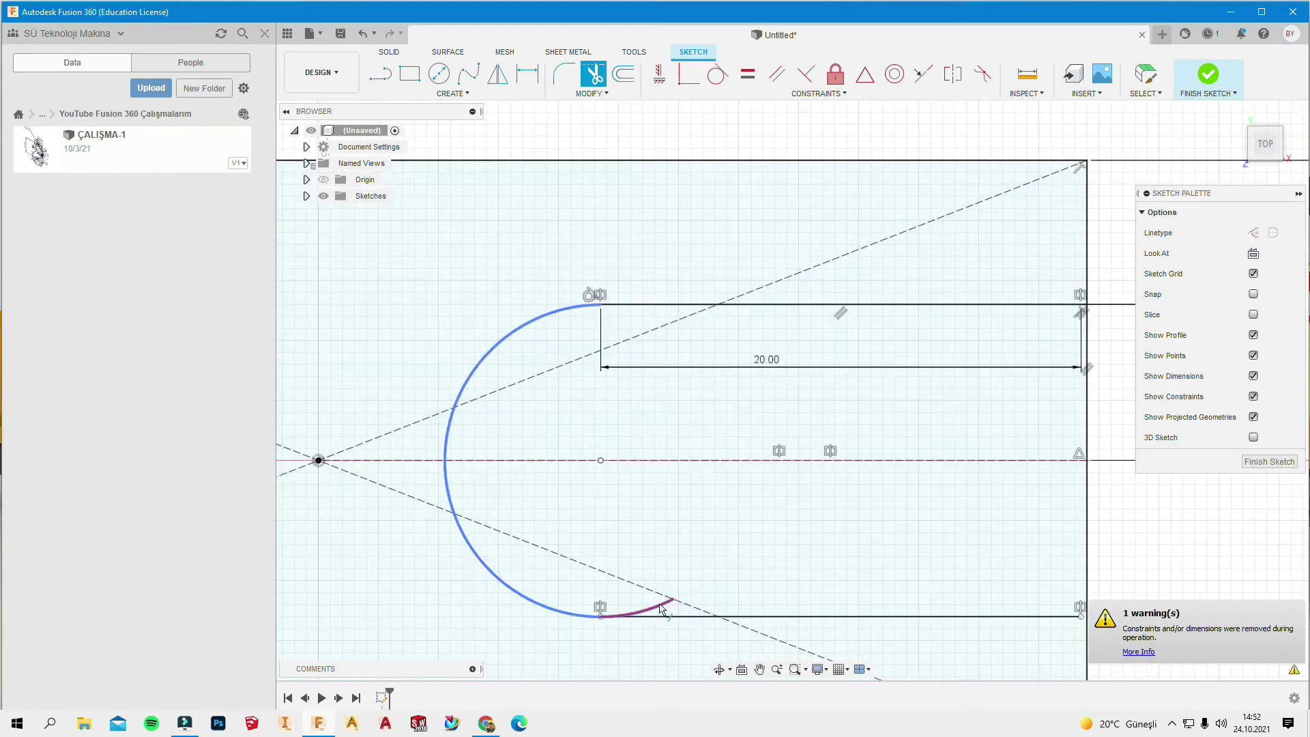
pyautogui.scroll(-2, 609, 509)
pyautogui.press('Escape')
pyautogui.scroll(-2, 563, 370)
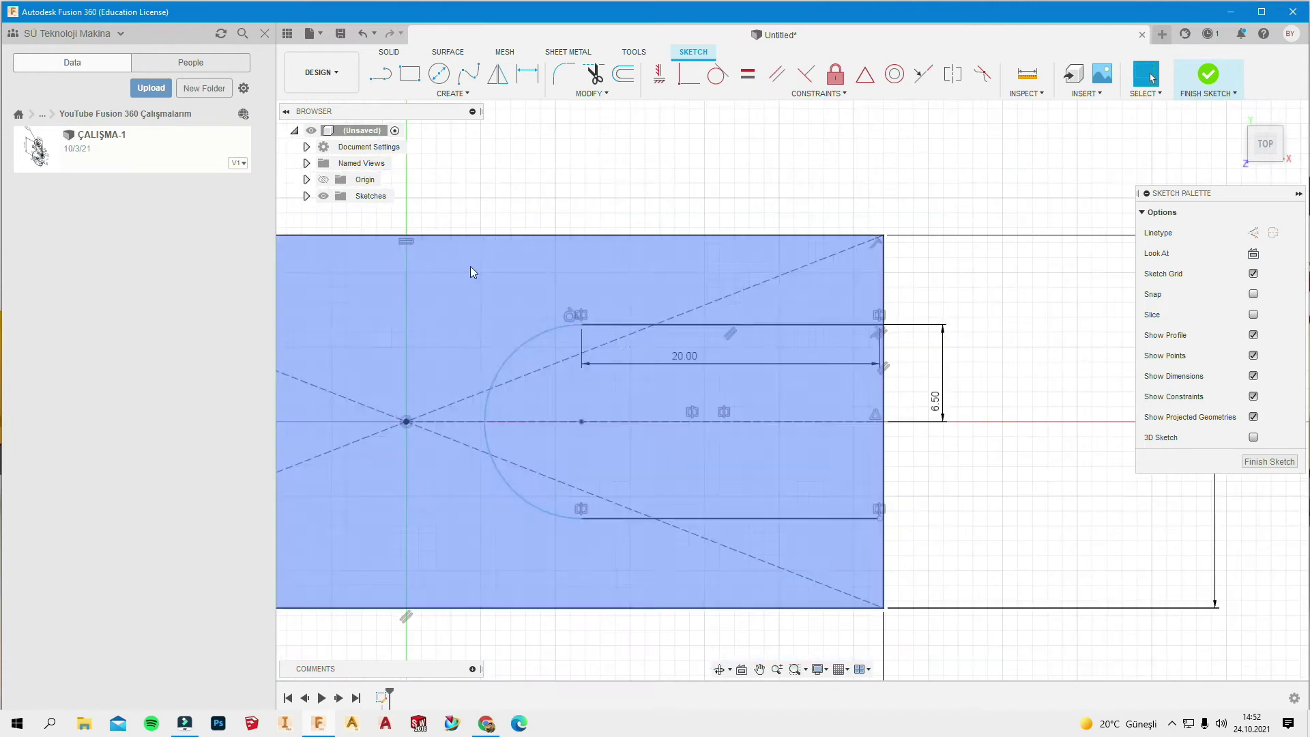
# Try an R6.50 radius dimension on the rounded slot end, dismissing the over-constraint warning
pyautogui.press('d')
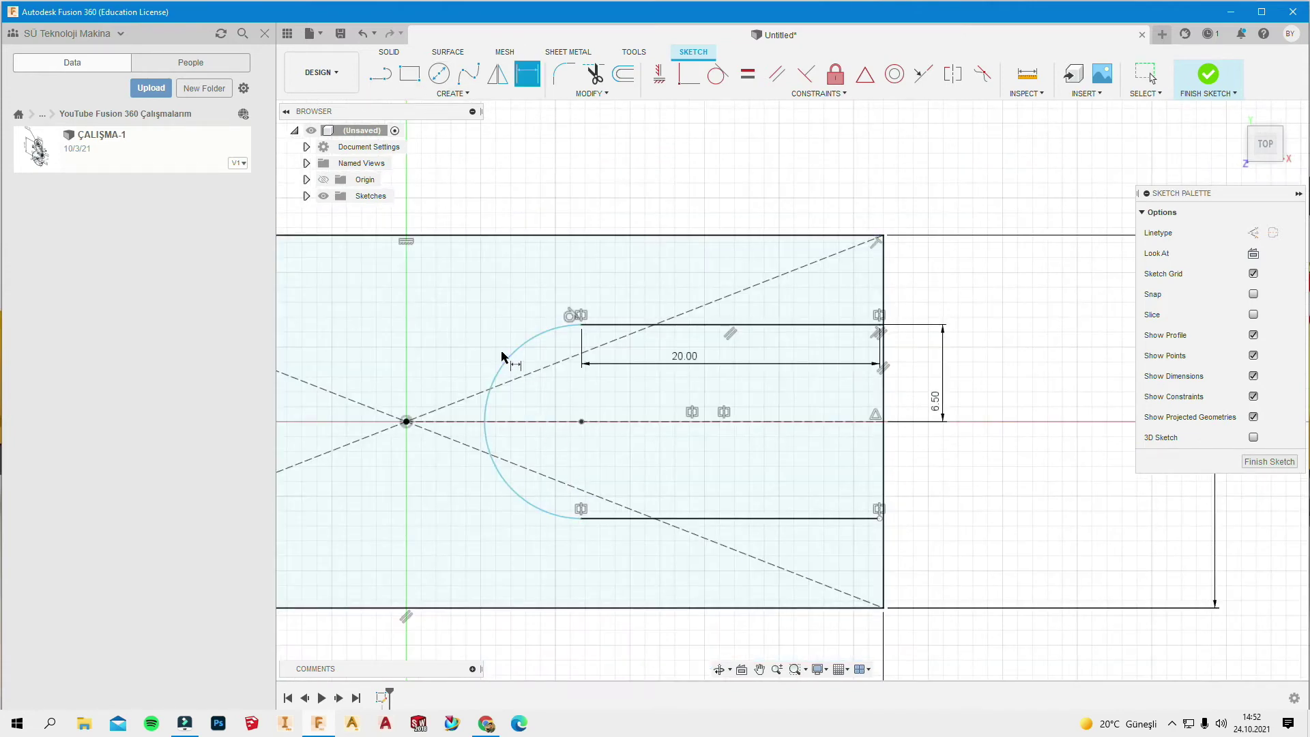
pyautogui.click(508, 359)
pyautogui.click(485, 311)
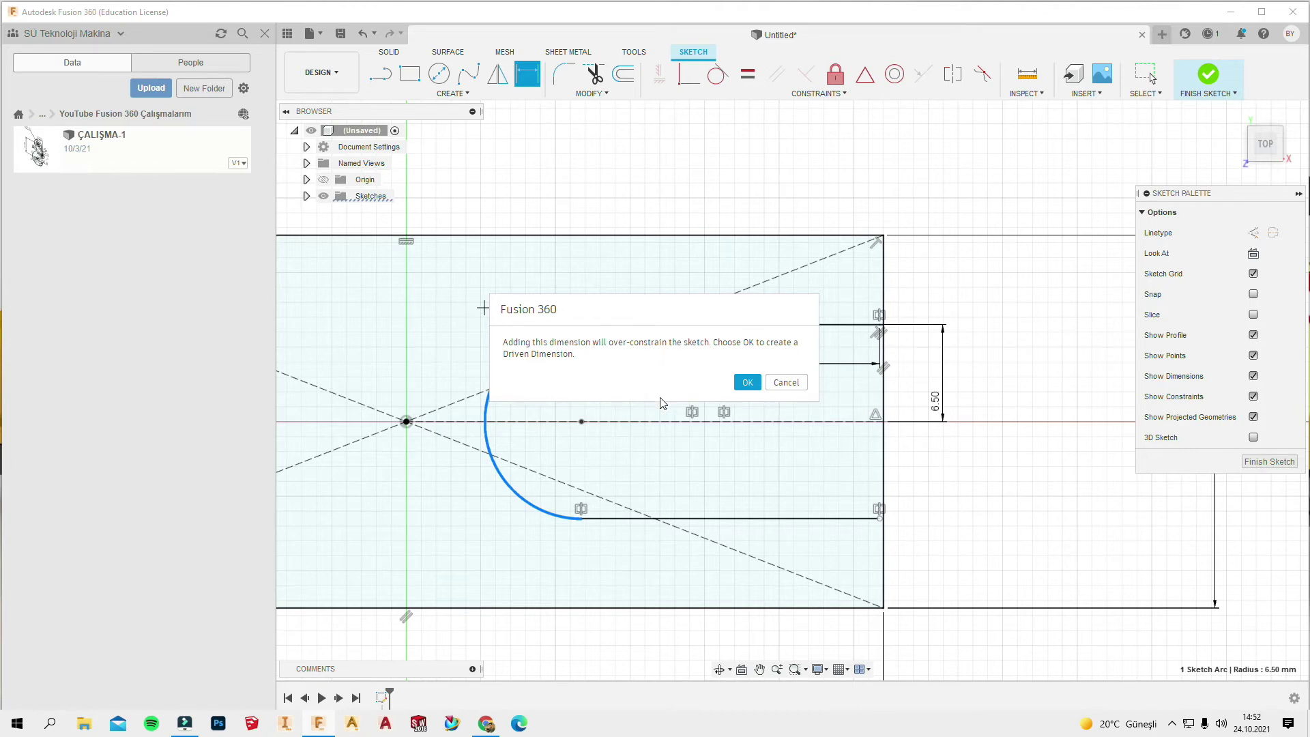
pyautogui.click(786, 383)
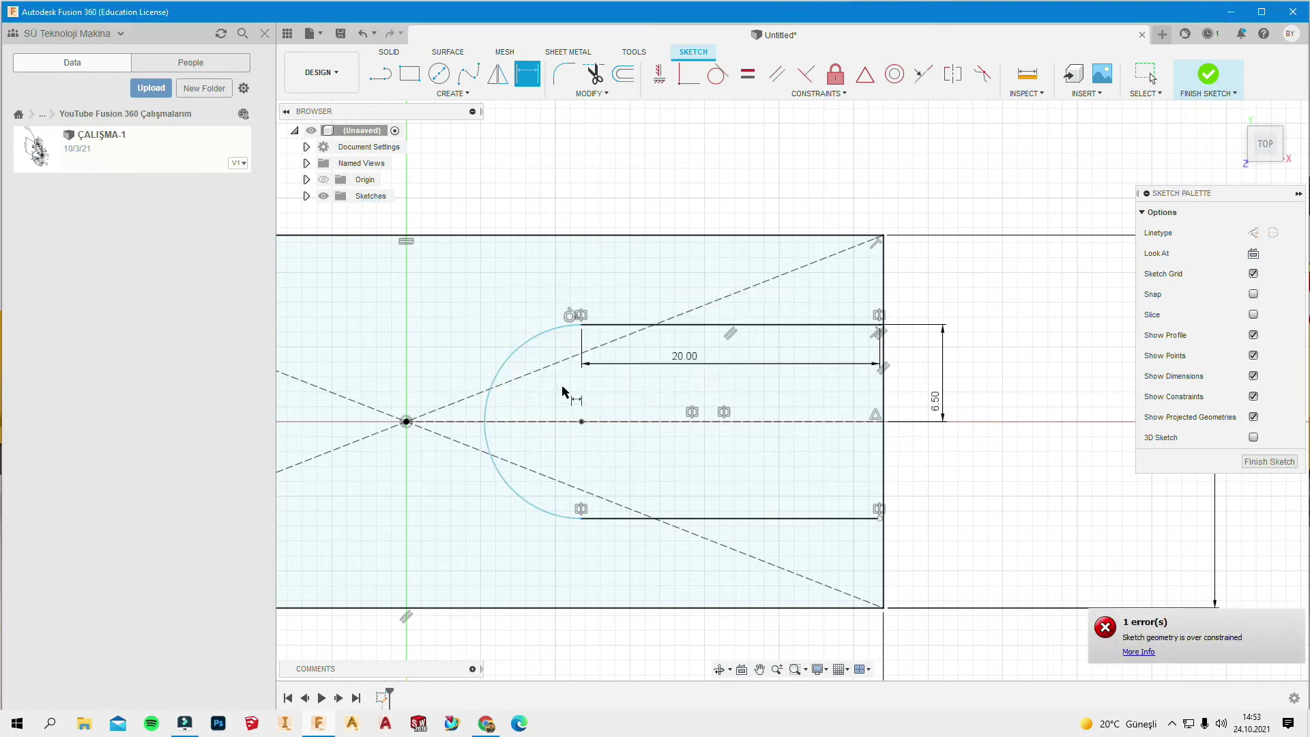
pyautogui.press('Escape')
pyautogui.scroll(-2, 488, 366)
pyautogui.scroll(2, 707, 370)
pyautogui.scroll(-1, 477, 341)
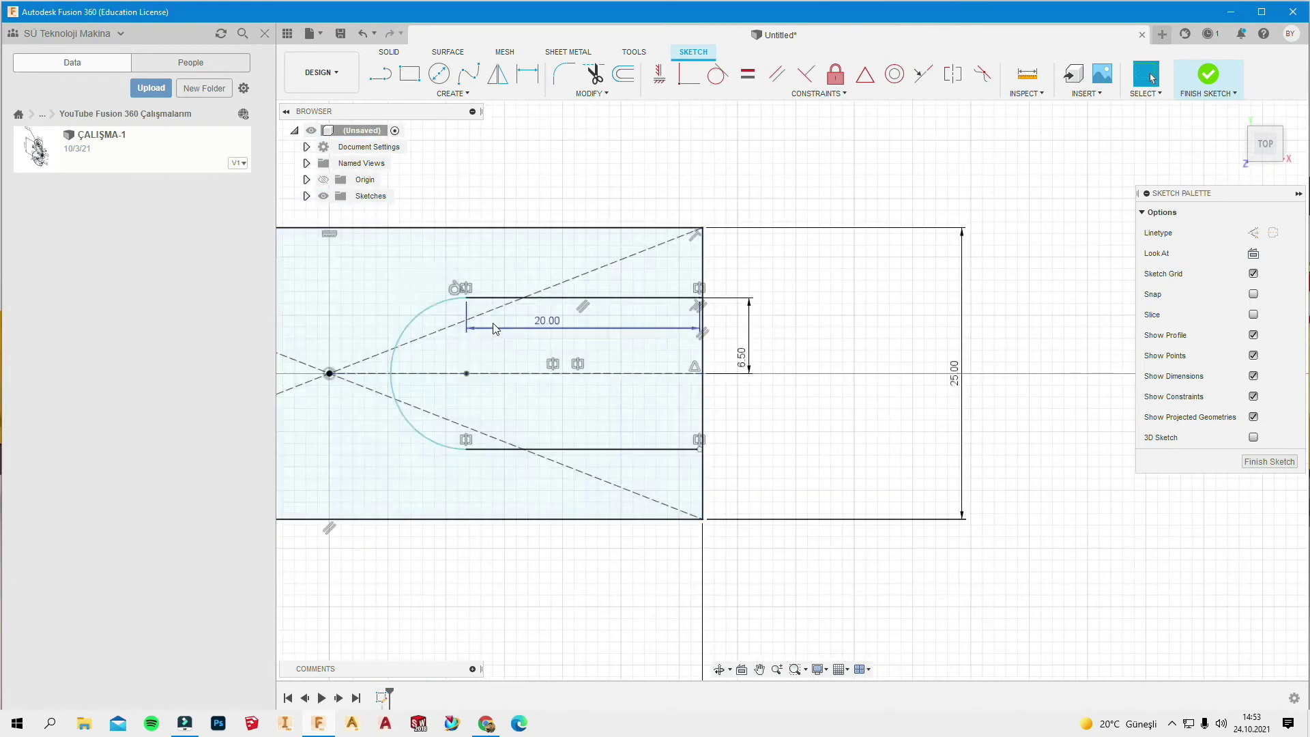
pyautogui.scroll(1, 407, 296)
# Select the sketch profile to check it, then clear the selection
pyautogui.click(416, 397)
pyautogui.scroll(2, 403, 302)
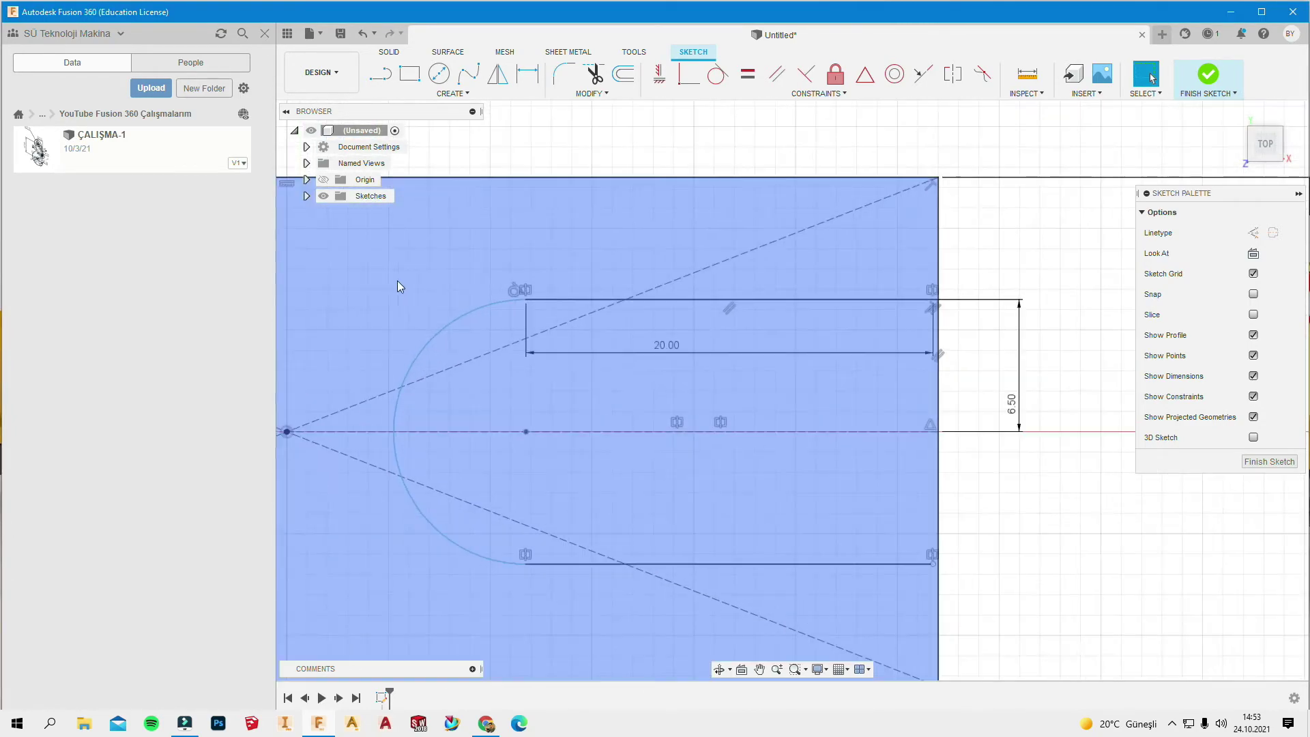
pyautogui.press('Escape')
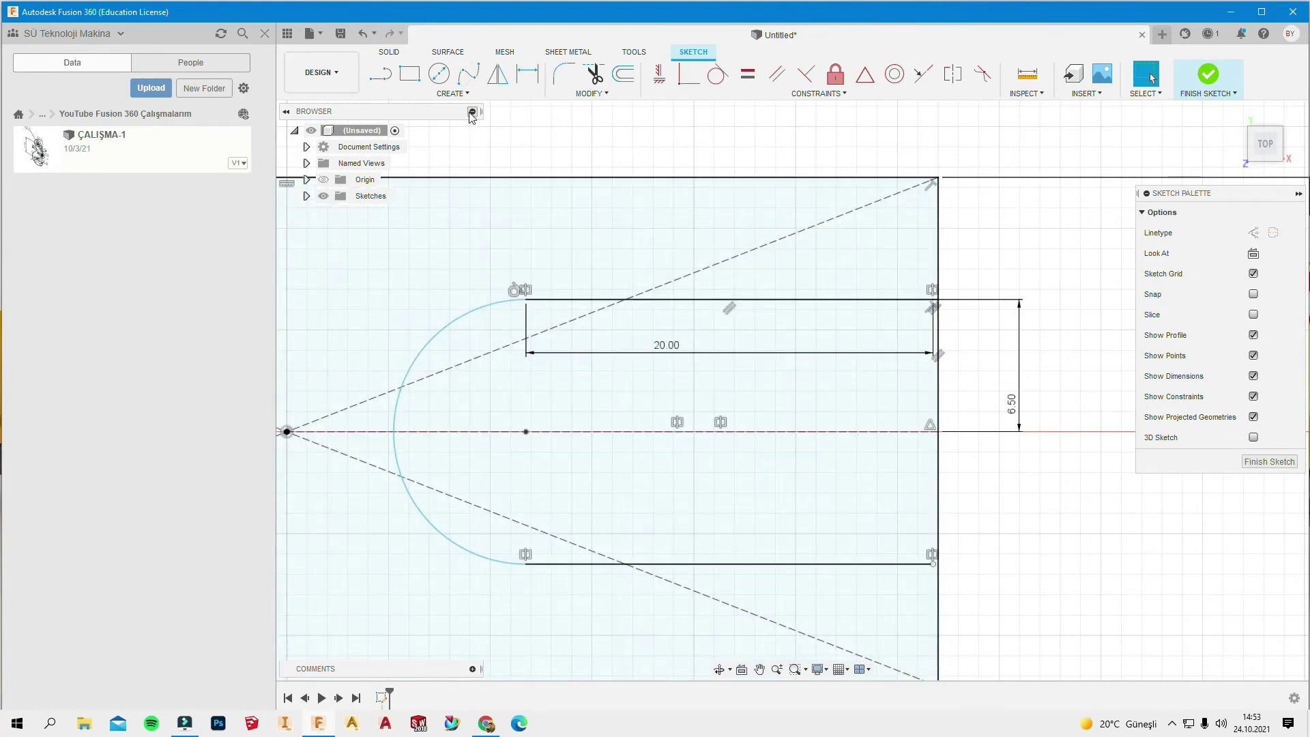
pyautogui.scroll(-1, 748, 438)
pyautogui.scroll(-2, 387, 403)
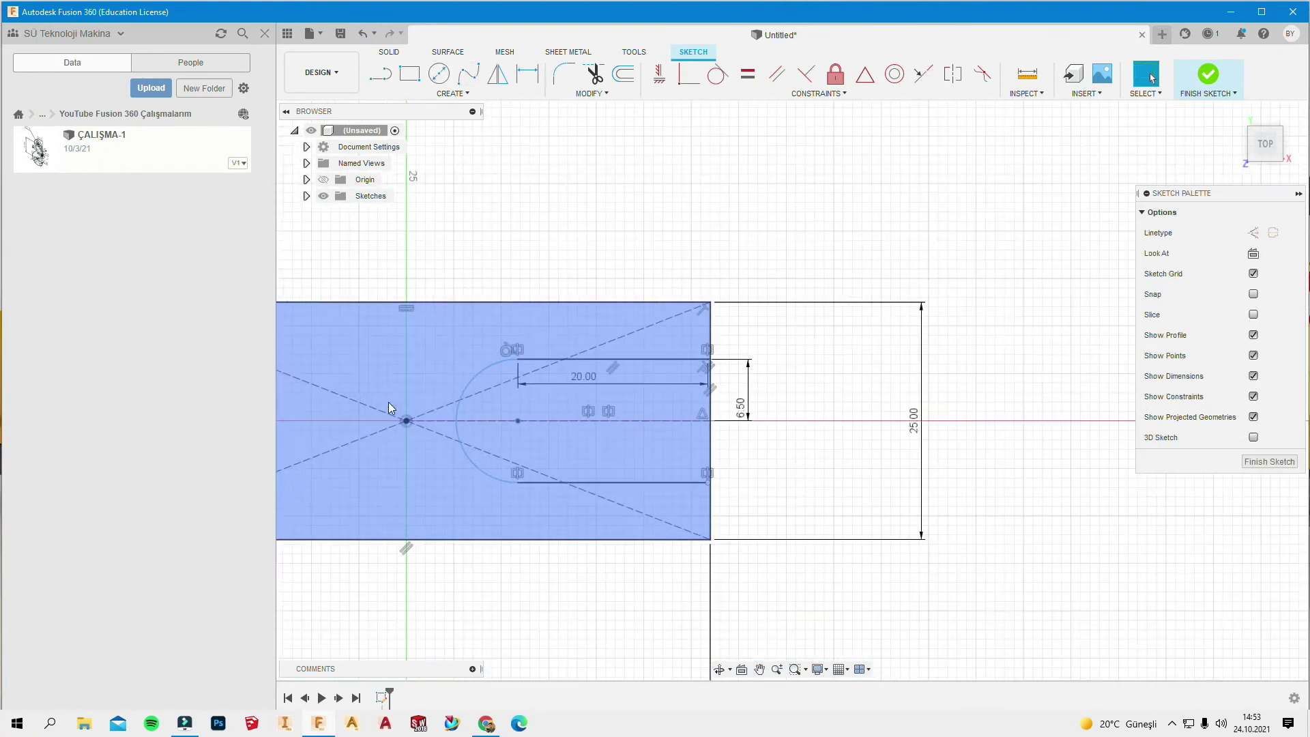
pyautogui.scroll(1, 518, 505)
# Review part 1's dimensions in the reference PDF, then minimize Chrome
pyautogui.hotkey('alt', 'Tab')
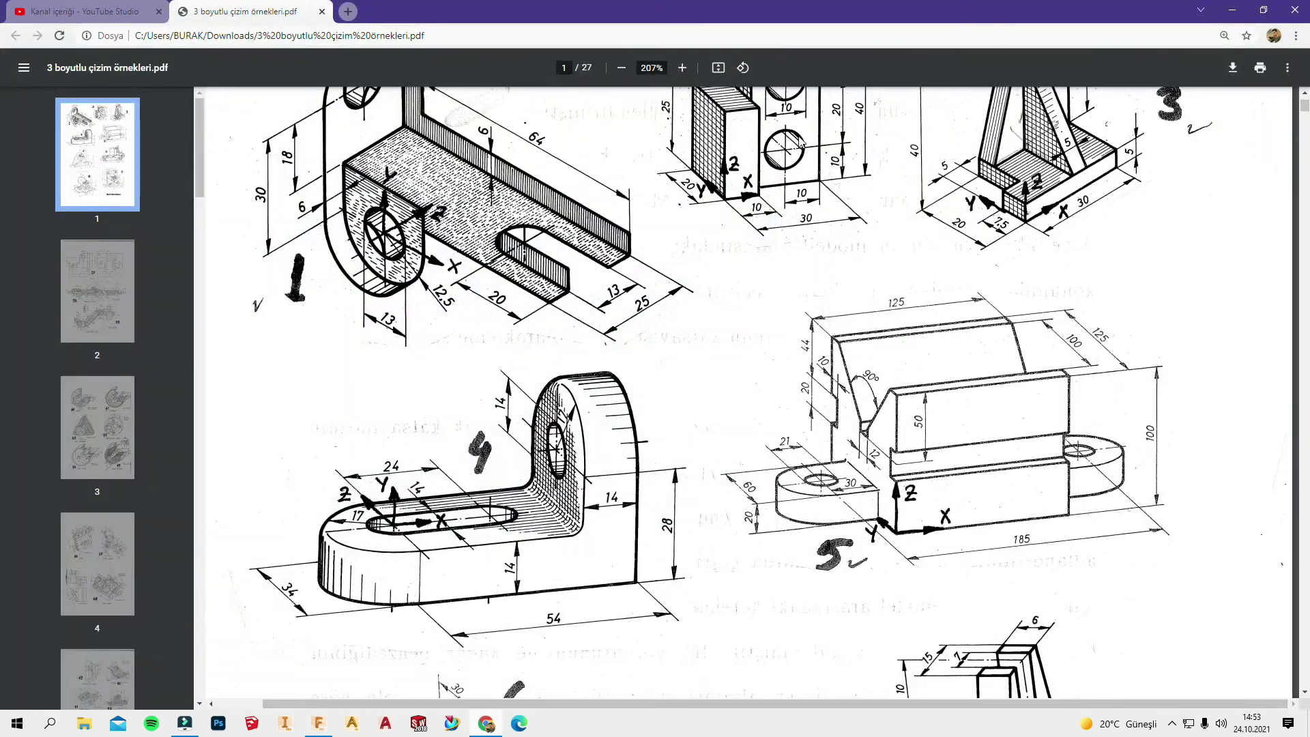
pyautogui.scroll(1, 550, 231)
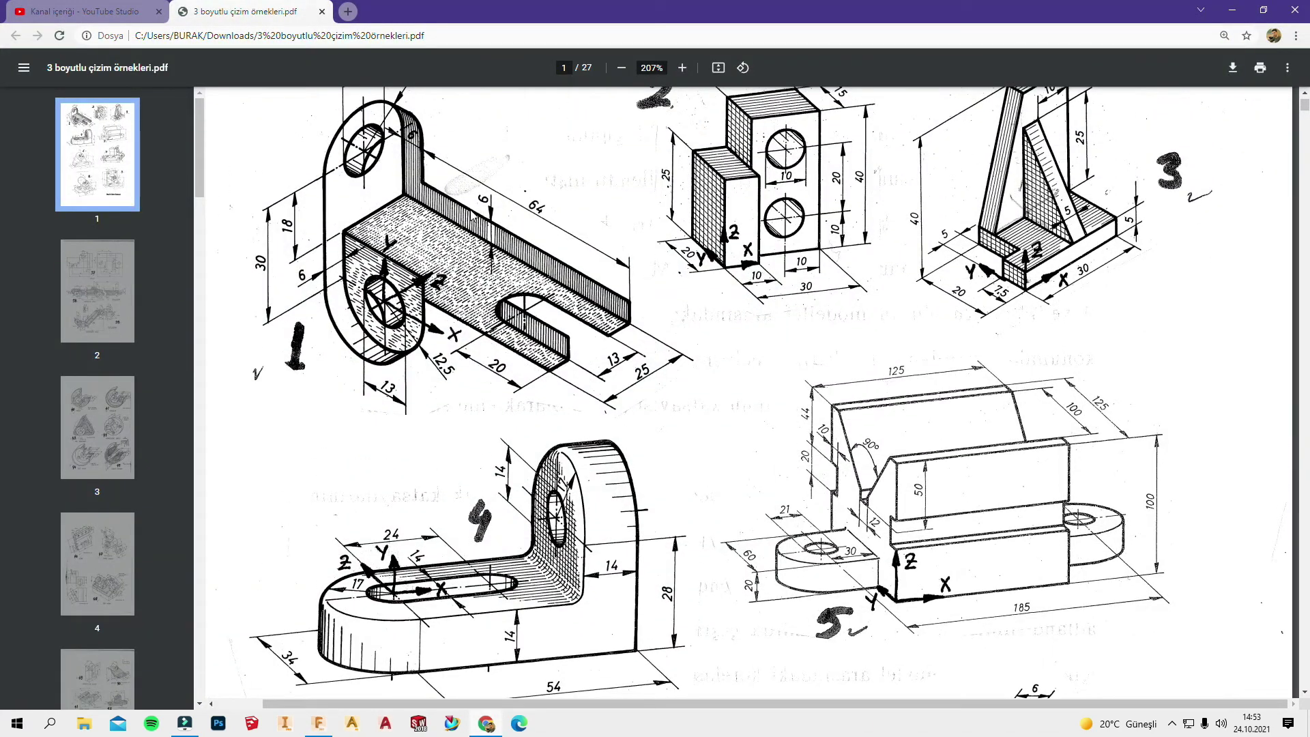
pyautogui.scroll(1, 407, 171)
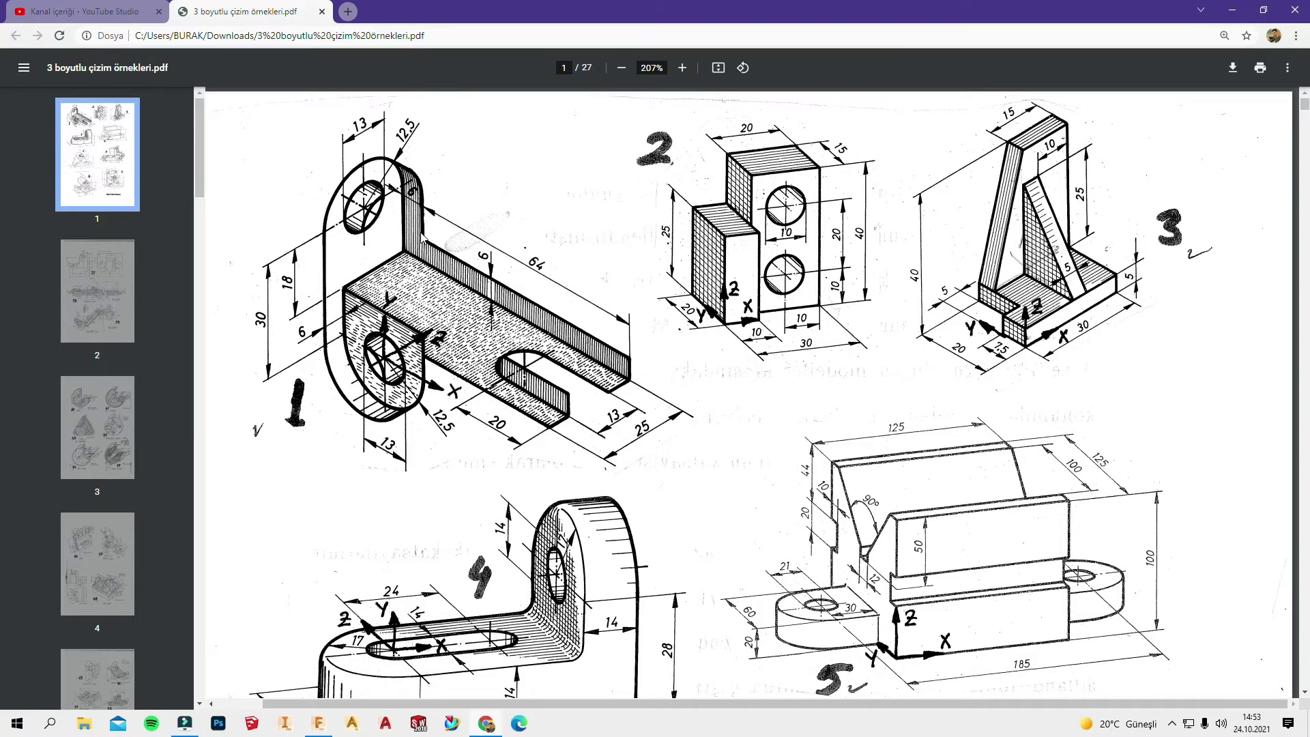
pyautogui.click(1233, 10)
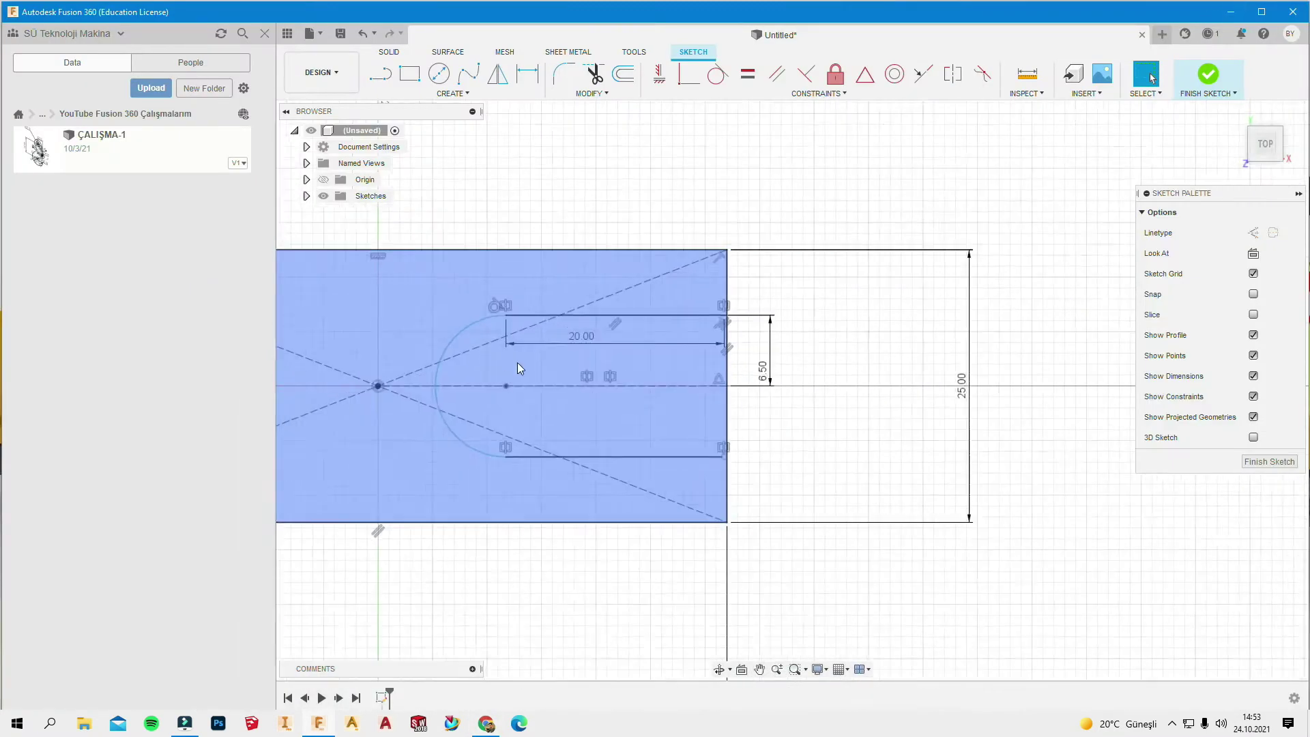
# Draw a 6 × 25 mm rectangle from the base's top-left corner
pyautogui.scroll(-2, 552, 332)
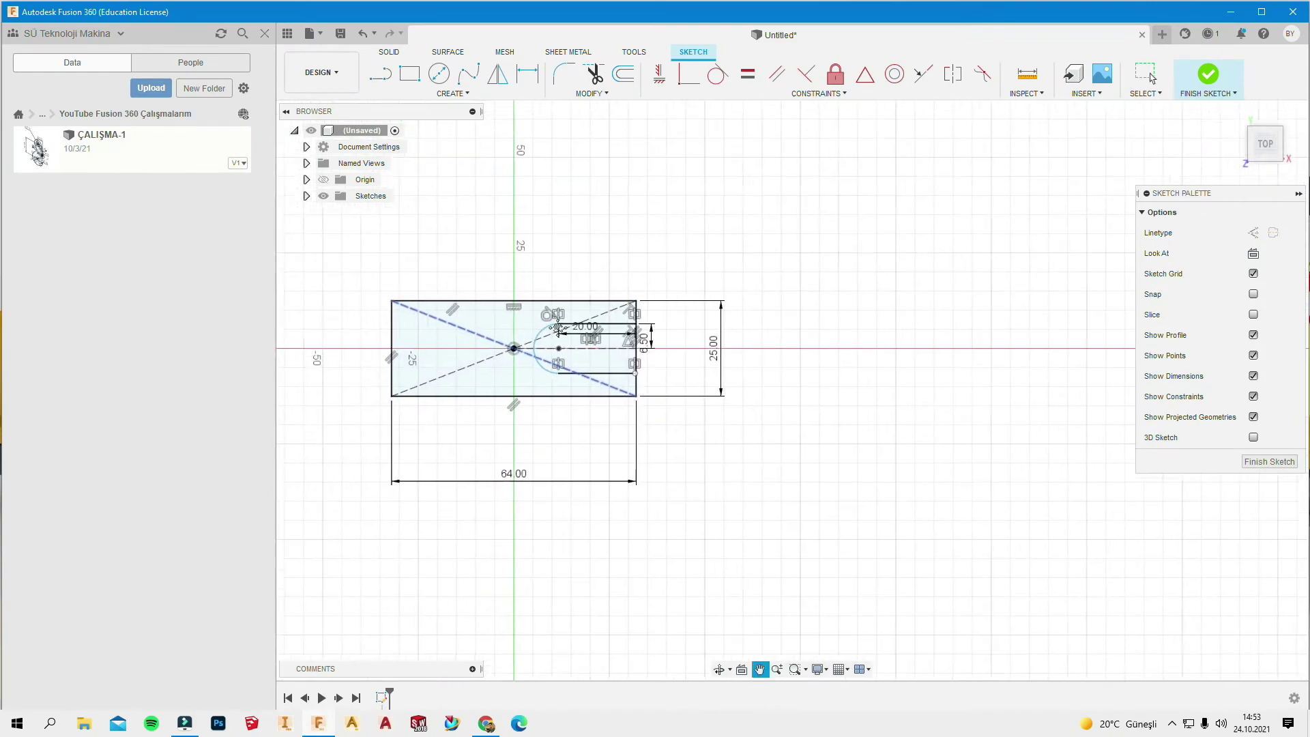
pyautogui.moveTo(337, 339); pyautogui.dragTo(572, 339, button='middle')
pyautogui.scroll(3, 571, 333)
pyautogui.press('r')
pyautogui.click(560, 321)
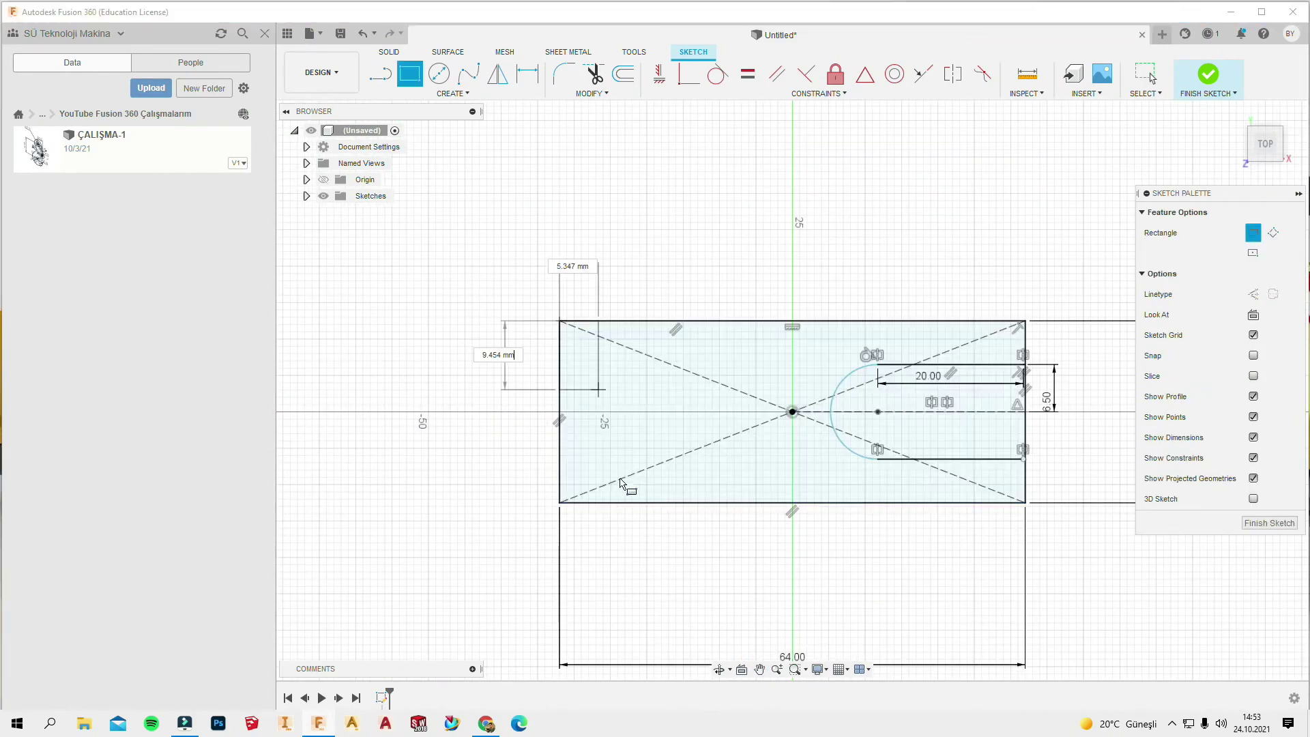
pyautogui.write('6')
pyautogui.press('Tab')
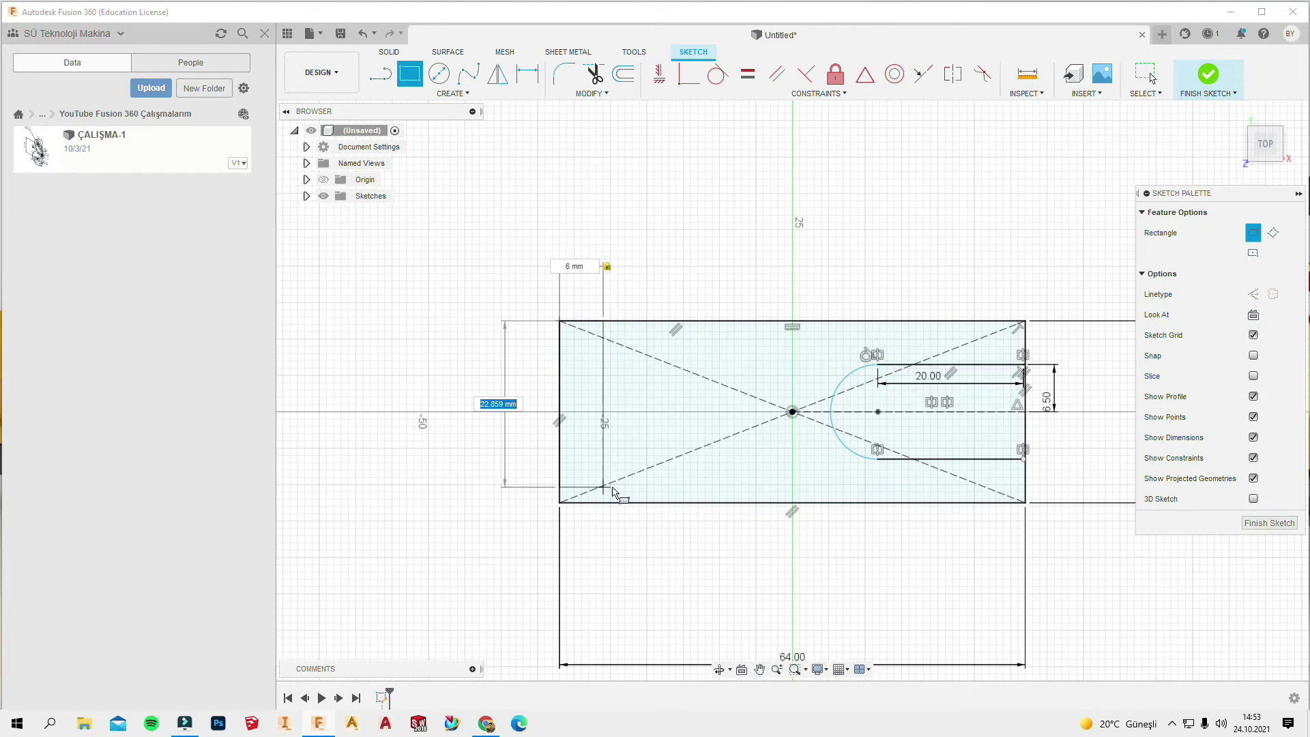
pyautogui.write('25')
pyautogui.press('Return')
pyautogui.press('Escape')
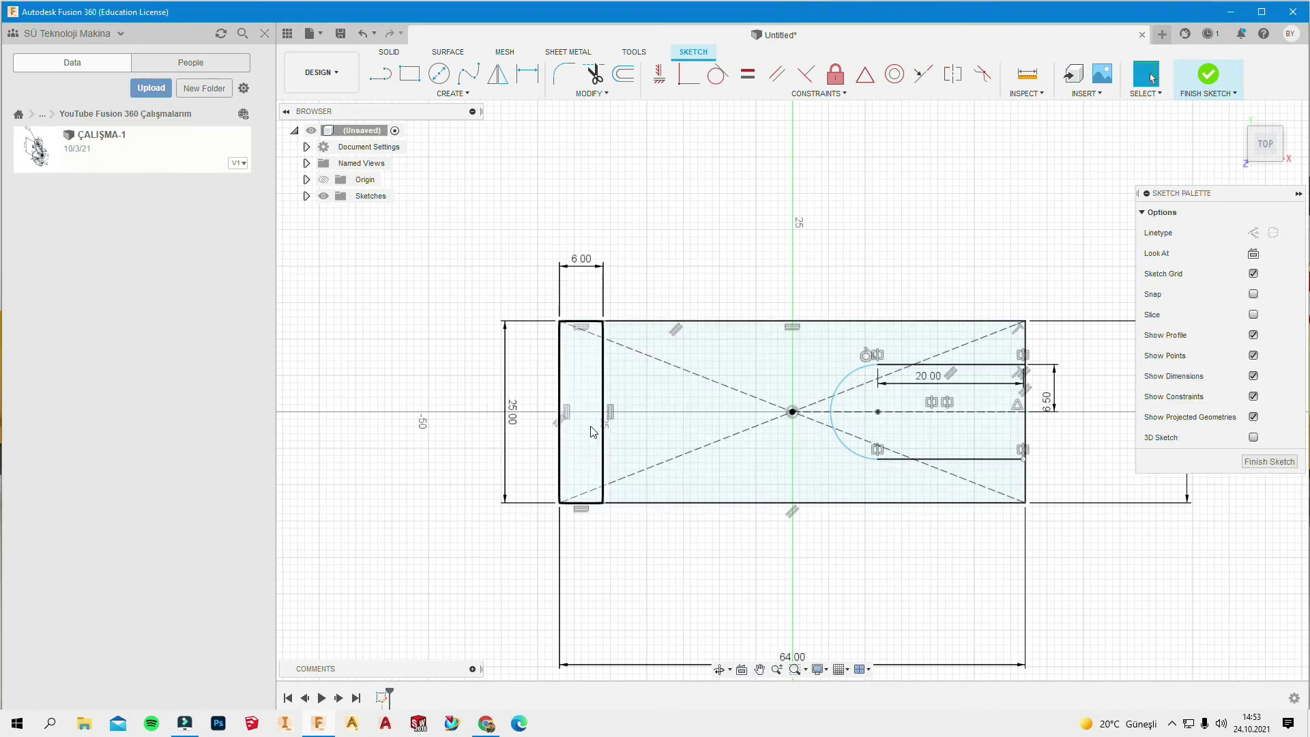
# Finish the base plate sketch
pyautogui.scroll(3, 591, 426)
pyautogui.scroll(-3, 591, 426)
pyautogui.scroll(-2, 591, 426)
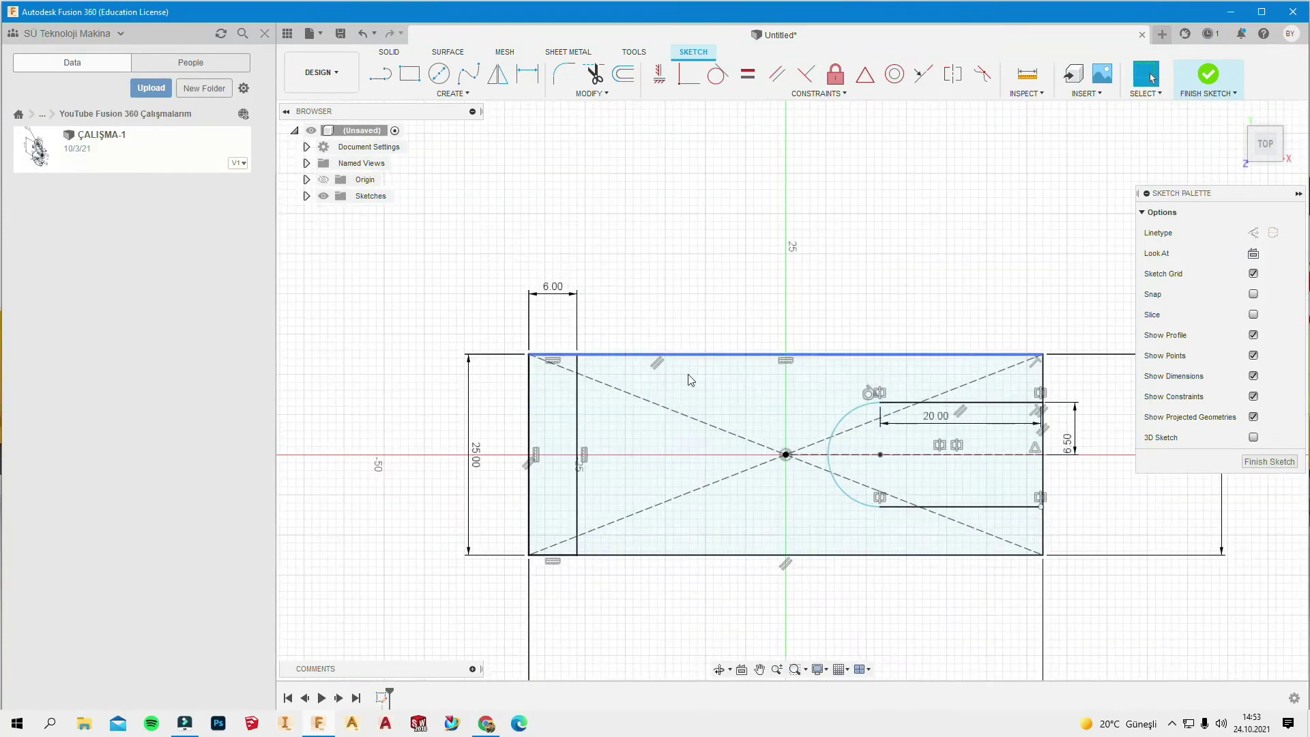
pyautogui.scroll(3, 633, 414)
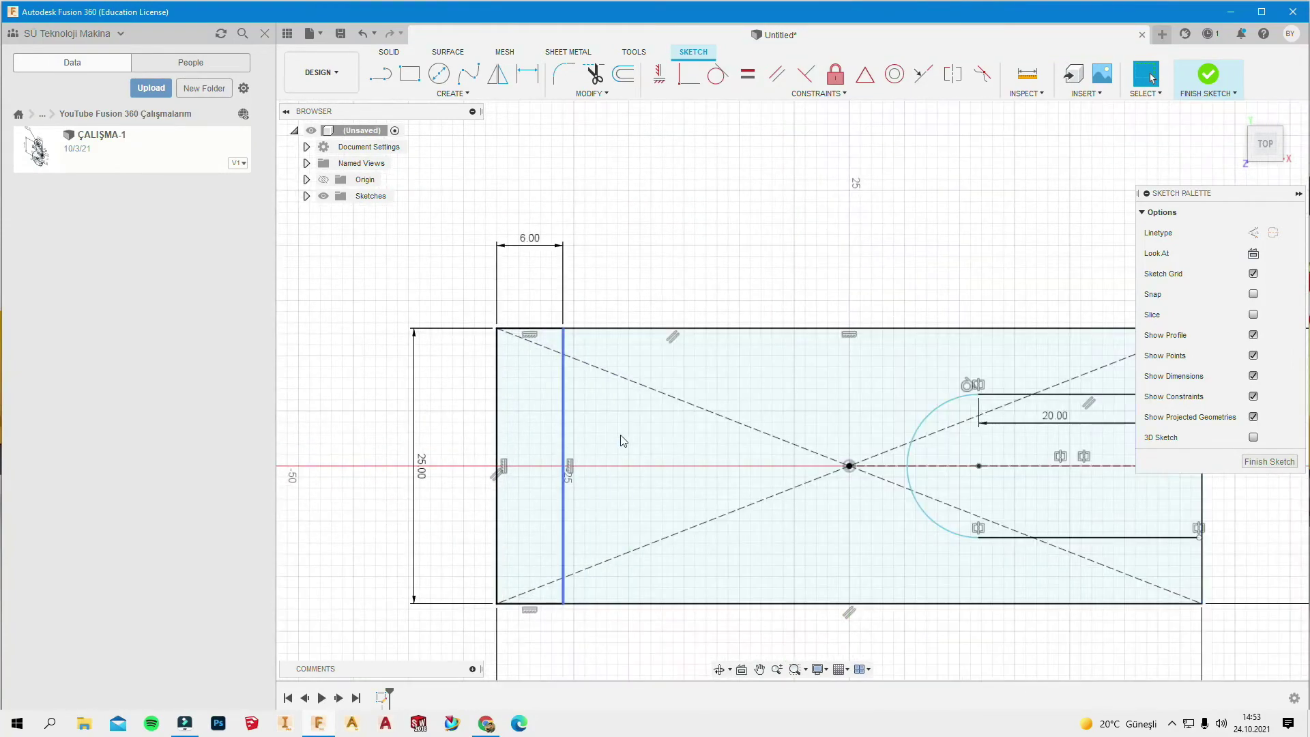
pyautogui.scroll(-3, 623, 440)
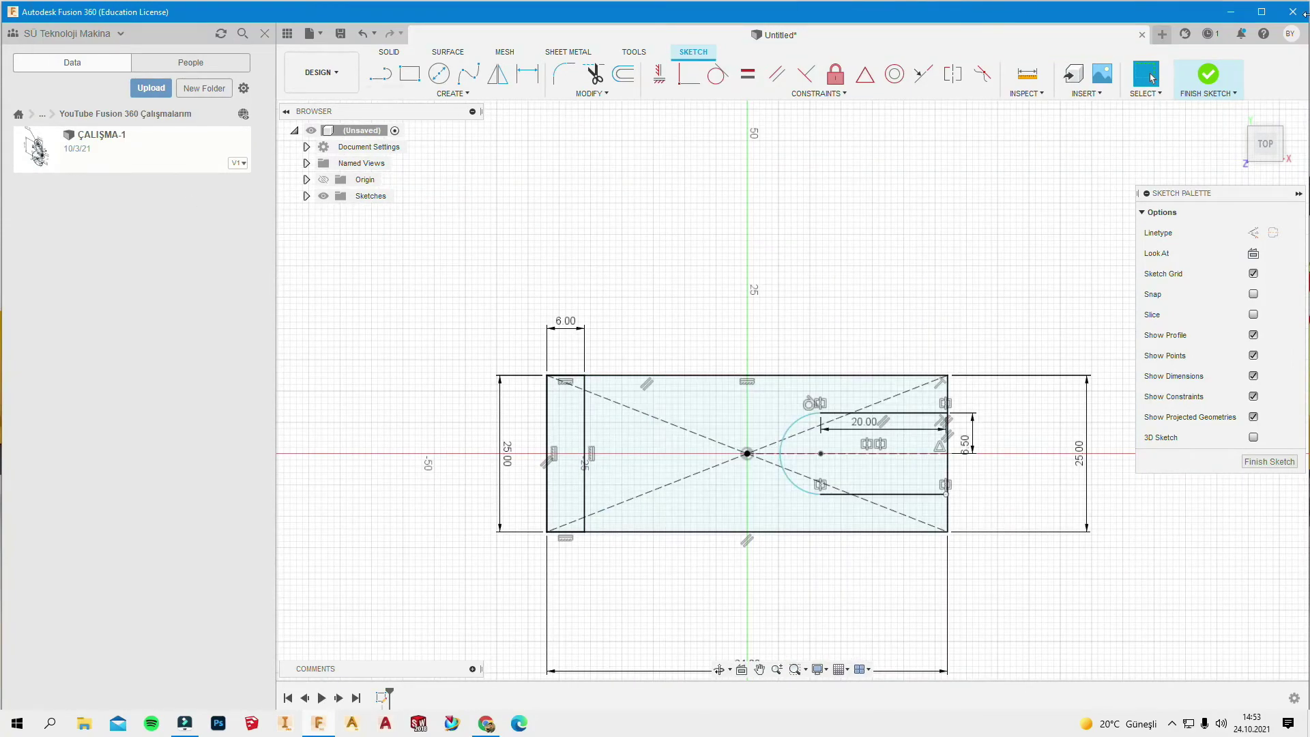
pyautogui.click(1208, 73)
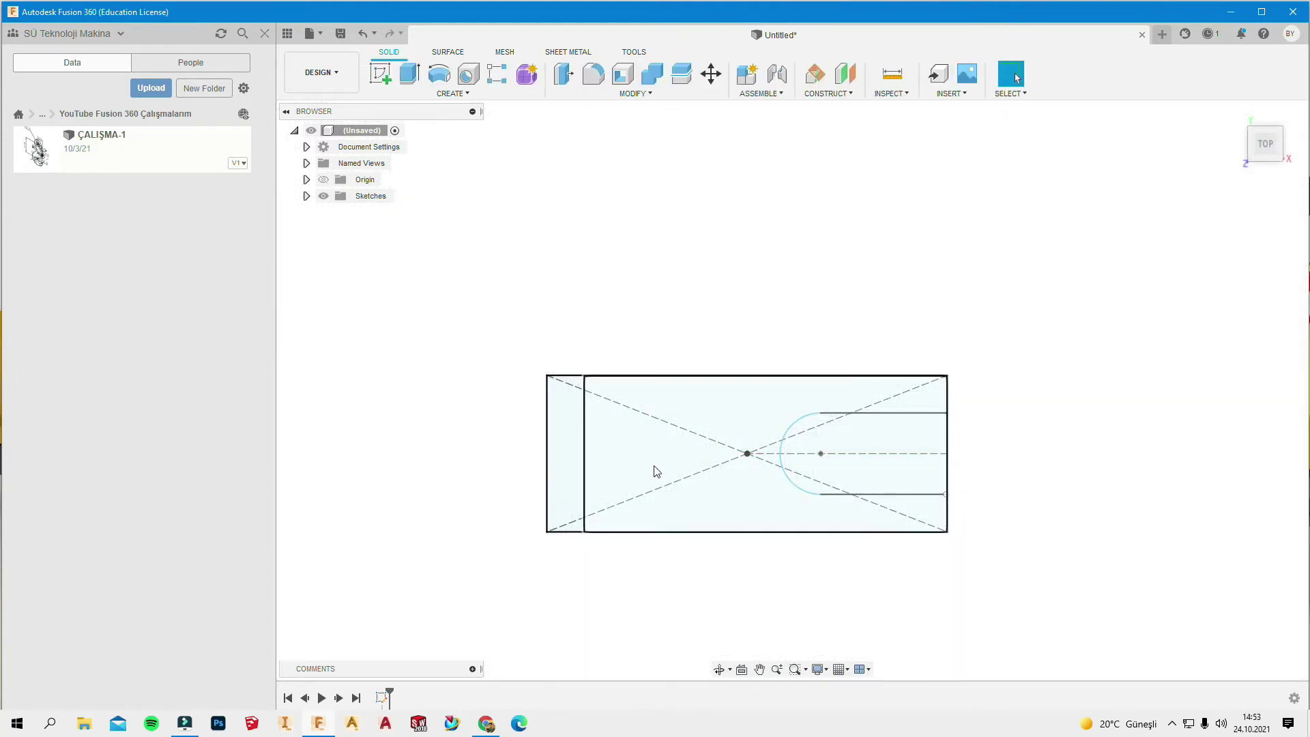
# Abandon an extrusion of the plate profile and reopen the sketch for editing
pyautogui.press('e')
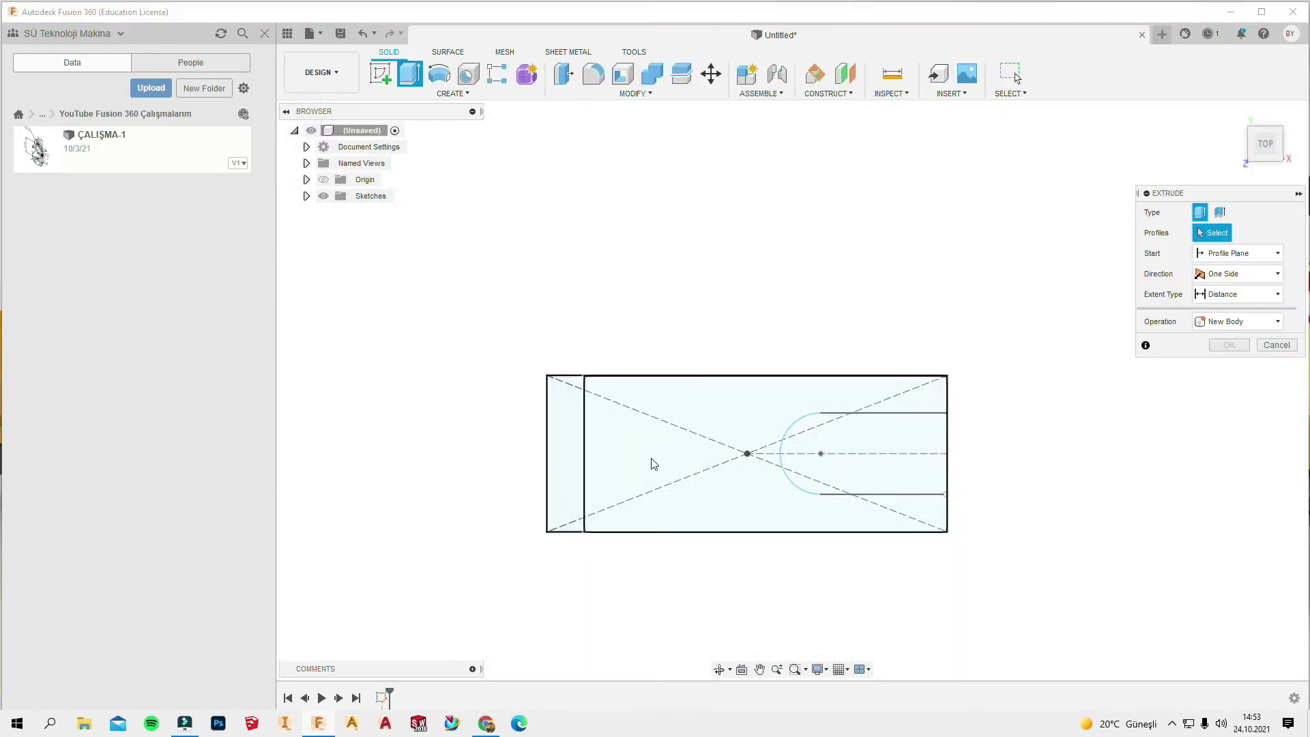
pyautogui.click(593, 464)
pyautogui.moveTo(683, 421)
pyautogui.mouseDown(button='middle')
pyautogui.moveTo(657, 314)
pyautogui.moveTo(626, 433)
pyautogui.mouseUp(button='middle')
pyautogui.press('Escape')
pyautogui.doubleClick(785, 456)
pyautogui.scroll(2, 785, 456)
pyautogui.moveTo(836, 460); pyautogui.dragTo(822, 434, button='middle')
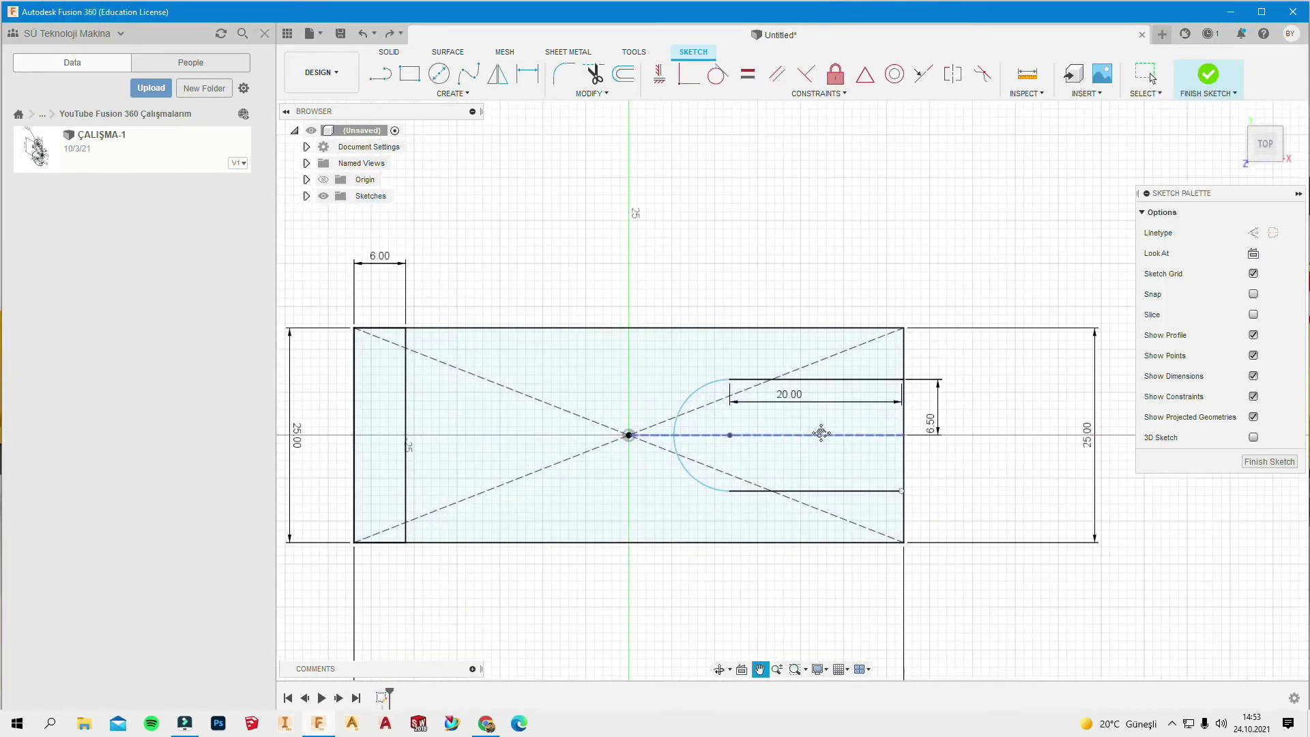
pyautogui.scroll(3, 817, 475)
pyautogui.scroll(2, 816, 475)
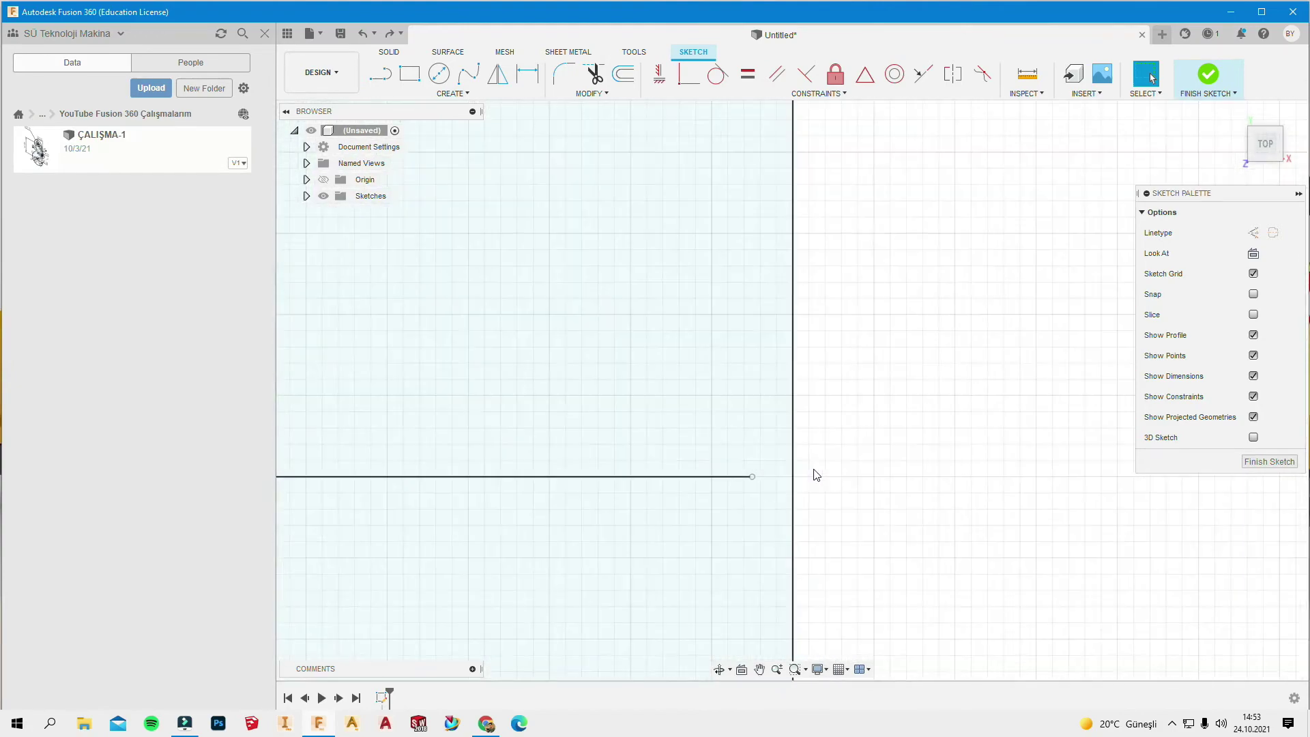
# Draw a line joining the slot's lower edge end to the plate's right edge
pyautogui.press('l')
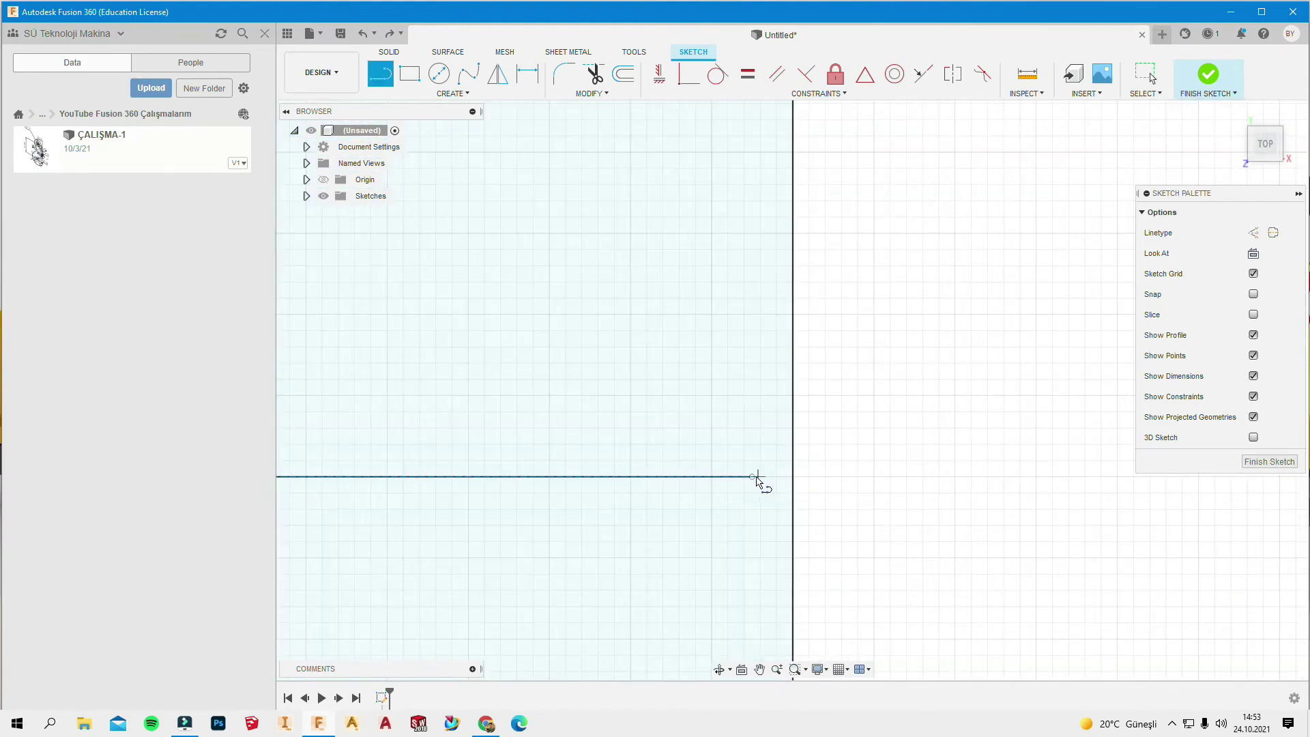
pyautogui.click(753, 476)
pyautogui.click(793, 476)
pyautogui.press('Escape')
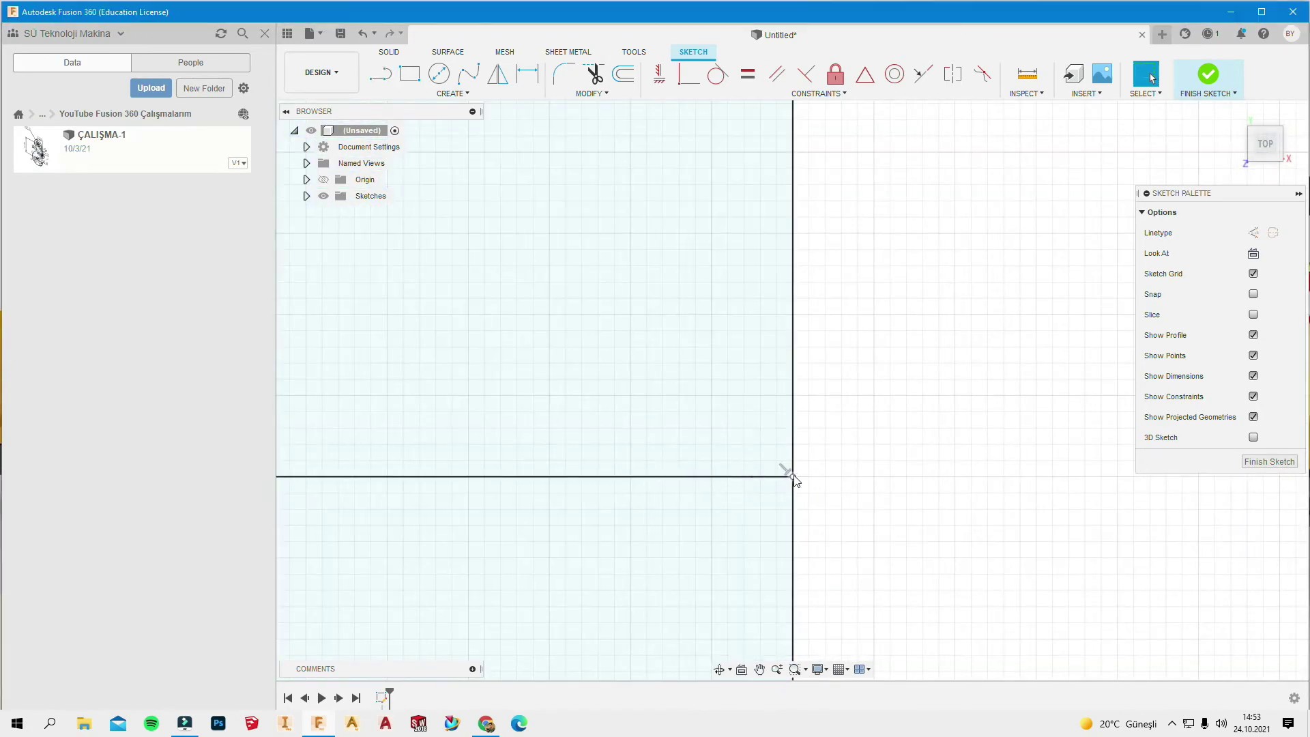
pyautogui.scroll(-3, 780, 415)
pyautogui.scroll(-3, 759, 380)
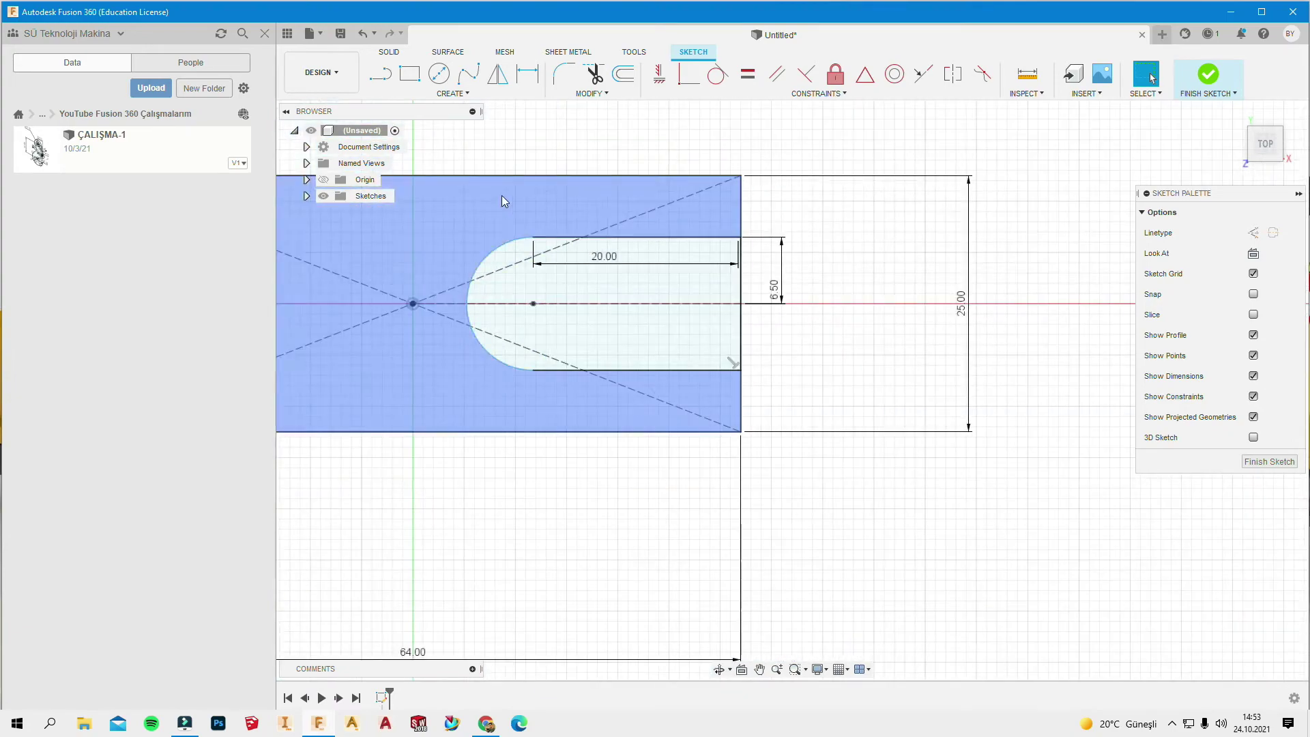
pyautogui.scroll(1, 500, 201)
pyautogui.scroll(2, 512, 239)
pyautogui.scroll(1, 511, 271)
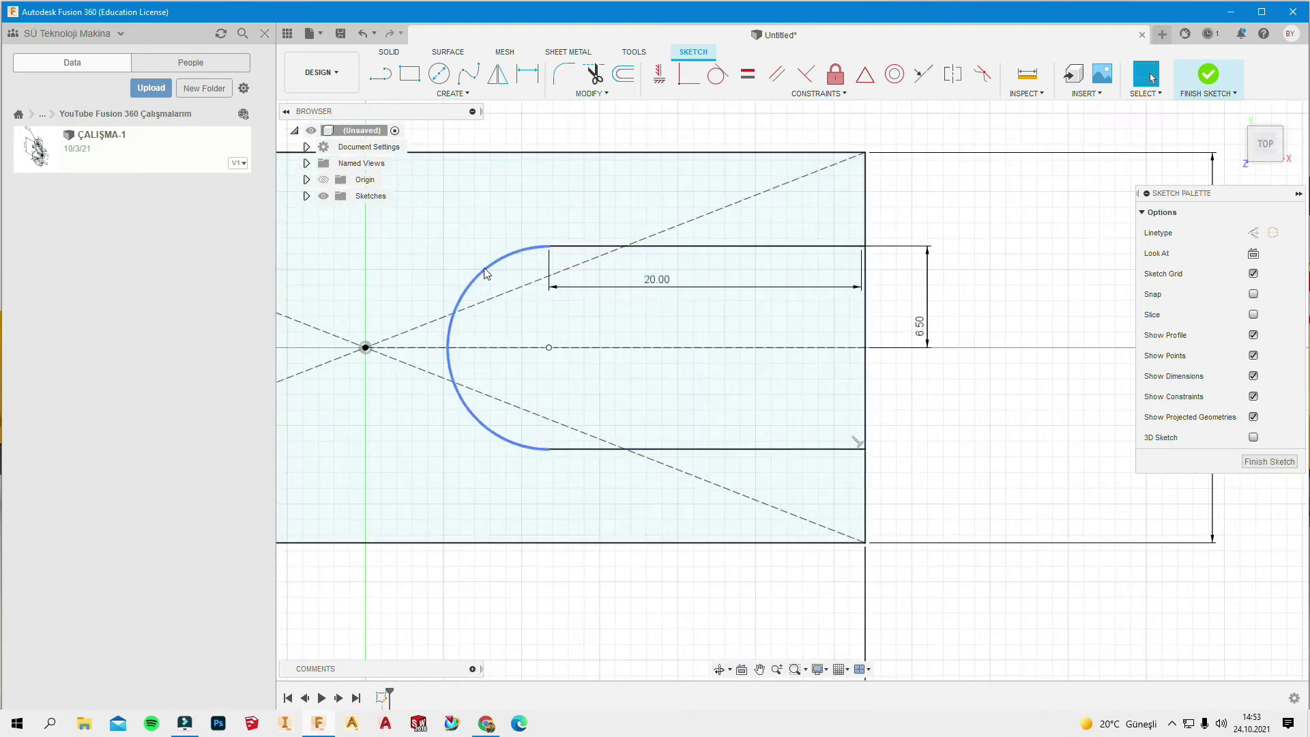
# Try constraining the slot's rounded end to its lower edge, then finish the sketch
pyautogui.click(516, 449)
pyautogui.keyDown('shift'); pyautogui.click(578, 451); pyautogui.keyUp('shift')
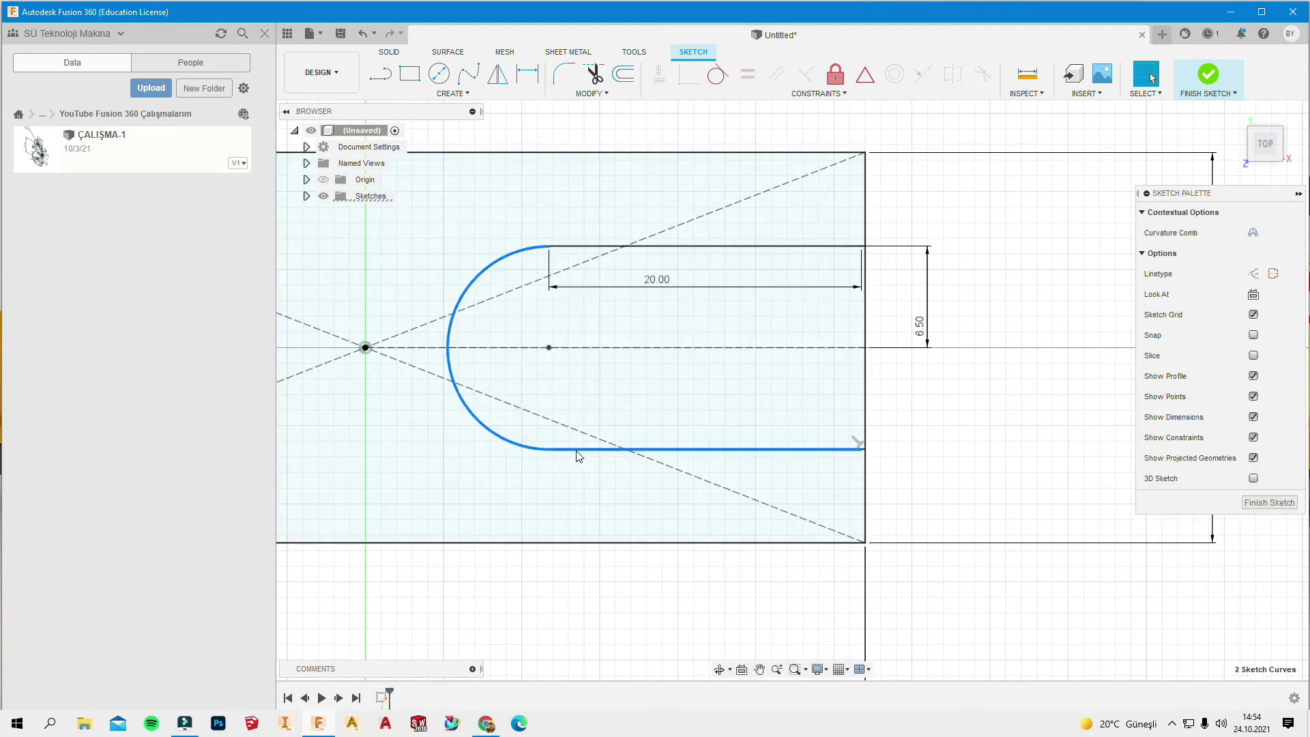
pyautogui.click(716, 75)
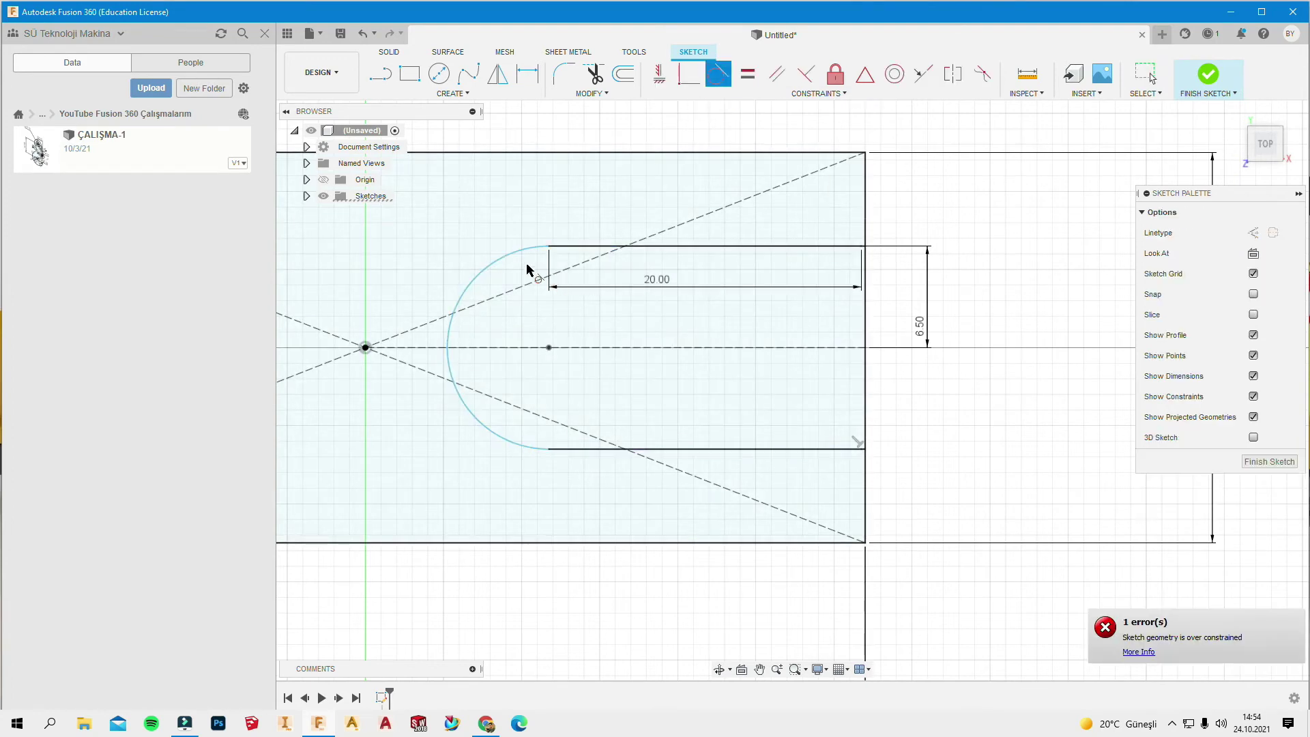
pyautogui.scroll(-4, 544, 256)
pyautogui.scroll(-2, 579, 223)
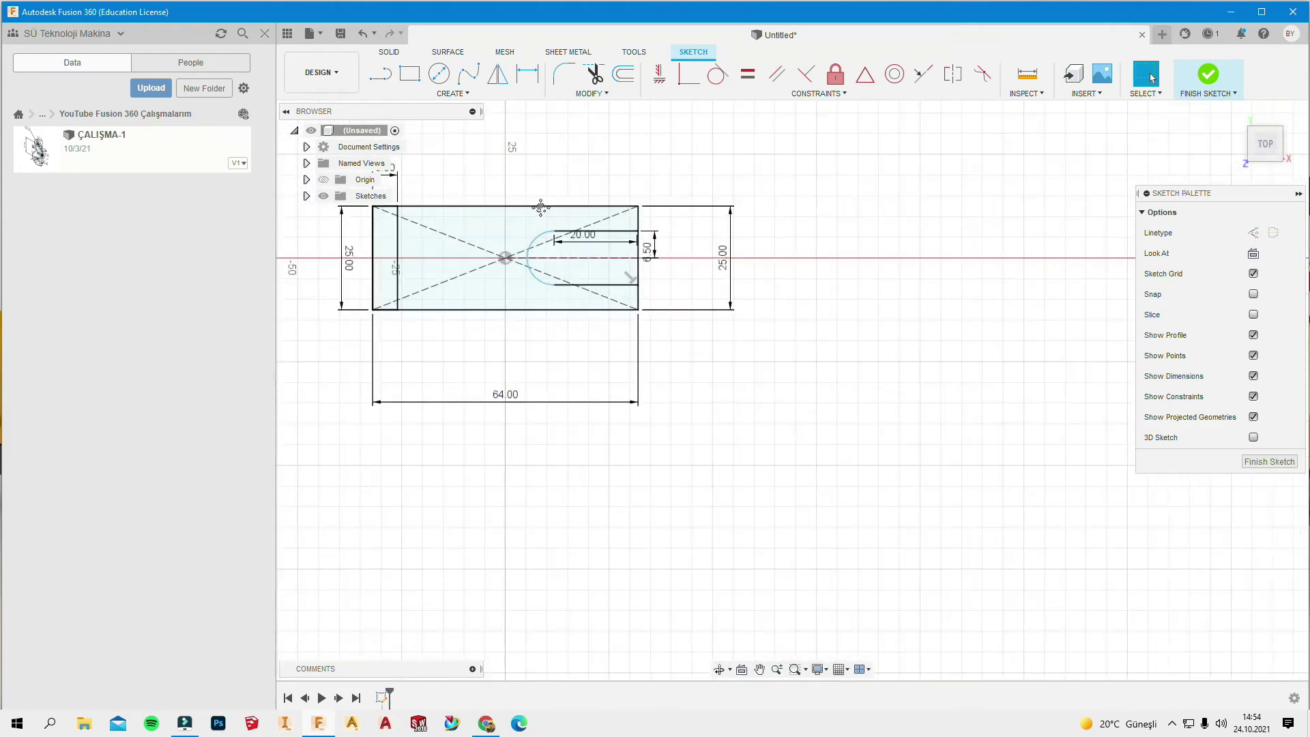
pyautogui.moveTo(511, 218); pyautogui.dragTo(695, 313, button='middle')
pyautogui.scroll(3, 694, 313)
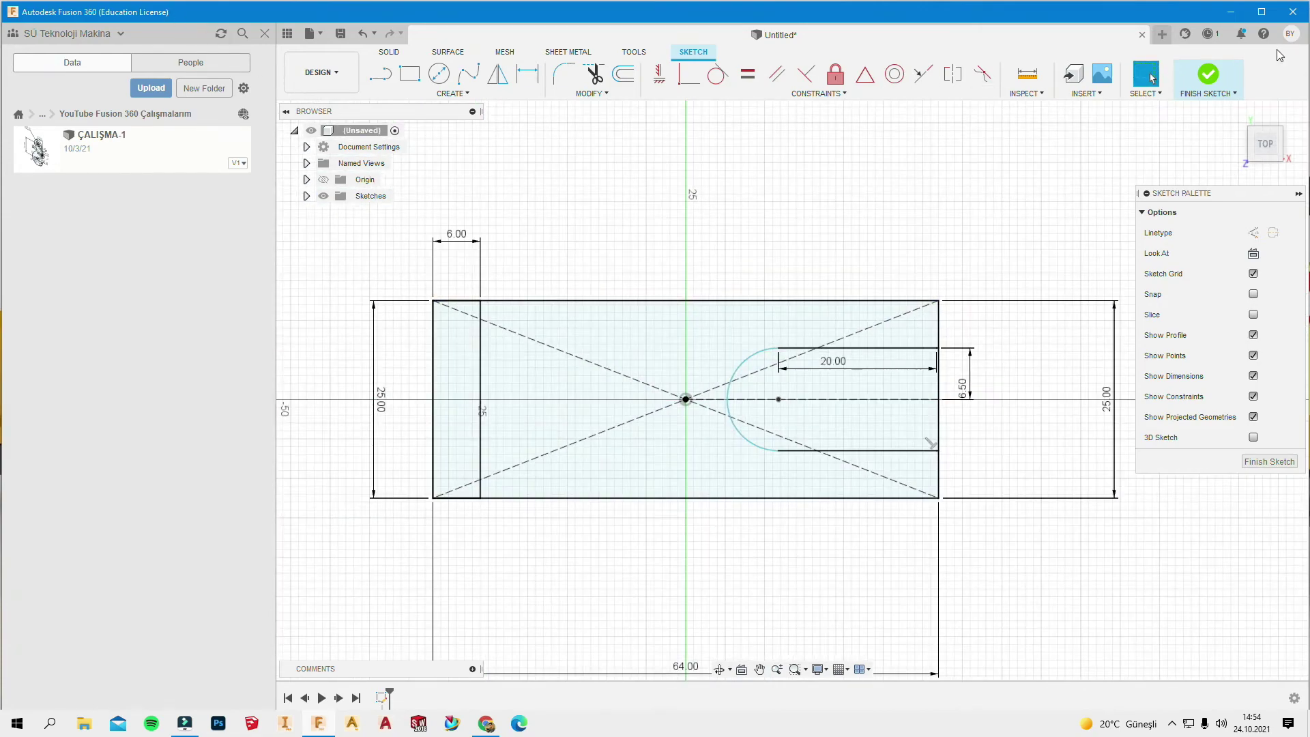
pyautogui.click(1227, 79)
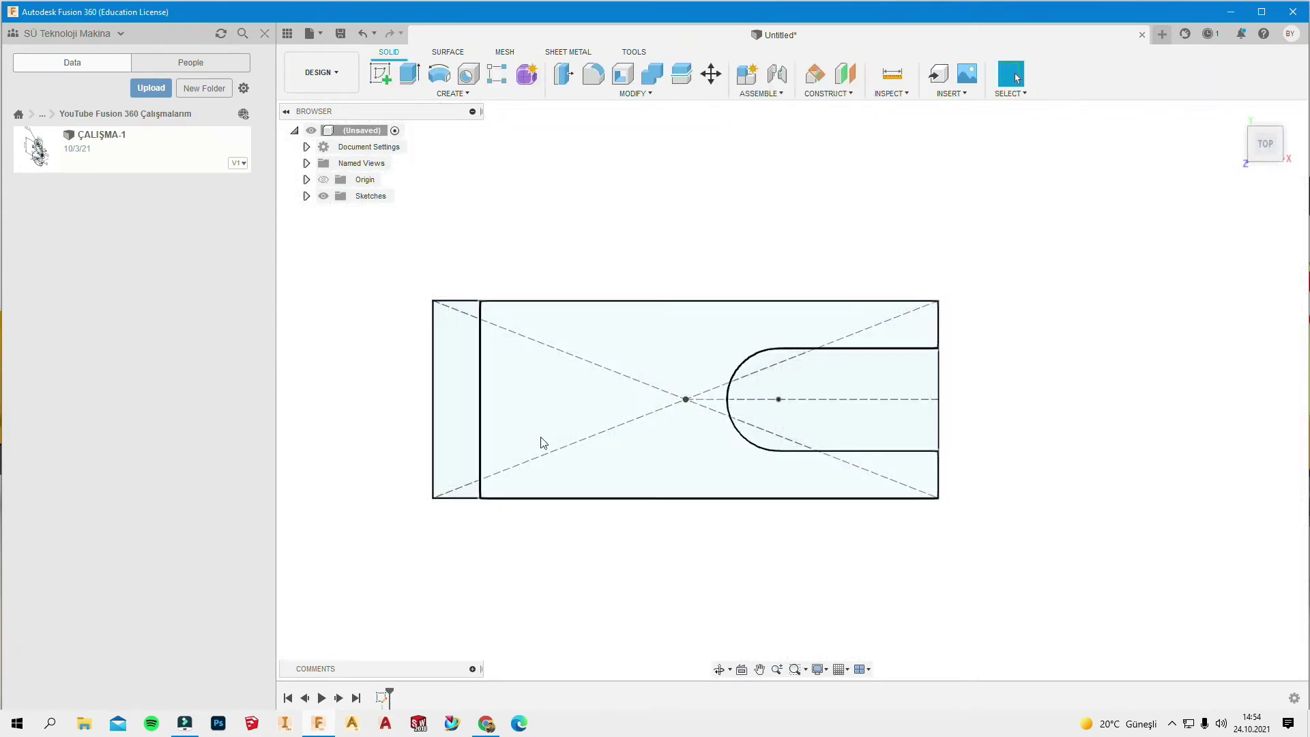
# Select the main plate profile and the narrow left strip for extrusion
pyautogui.click(520, 430)
pyautogui.scroll(1, 513, 428)
pyautogui.scroll(2, 513, 429)
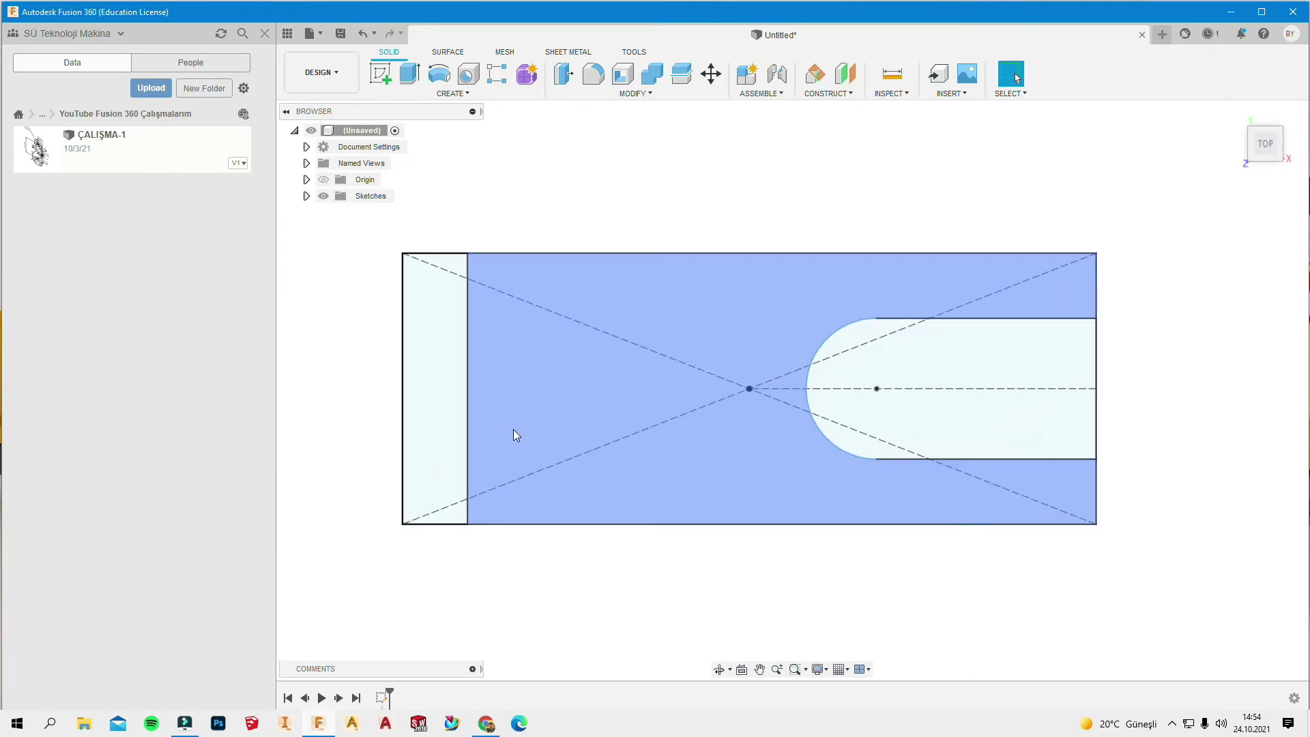
pyautogui.scroll(-2, 513, 429)
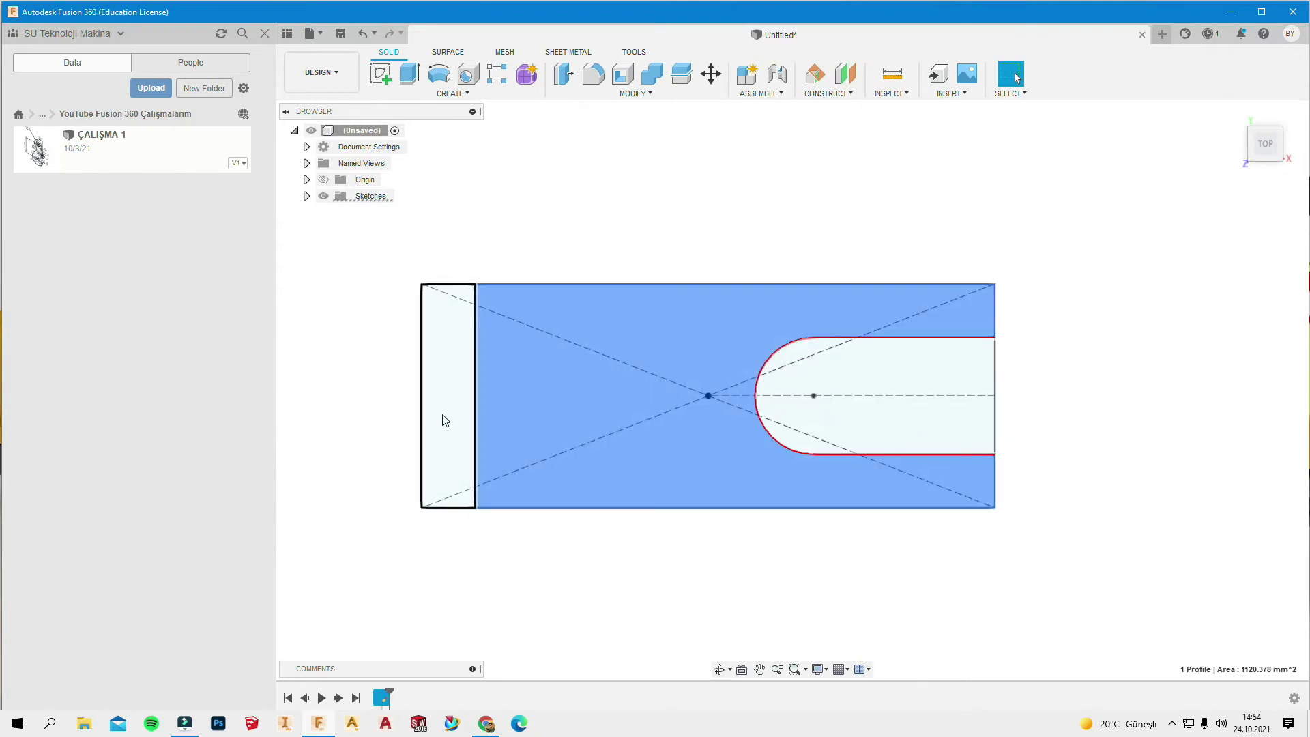
pyautogui.keyDown('shift'); pyautogui.click(445, 419); pyautogui.keyUp('shift')
pyautogui.click(410, 73)
pyautogui.write('8')
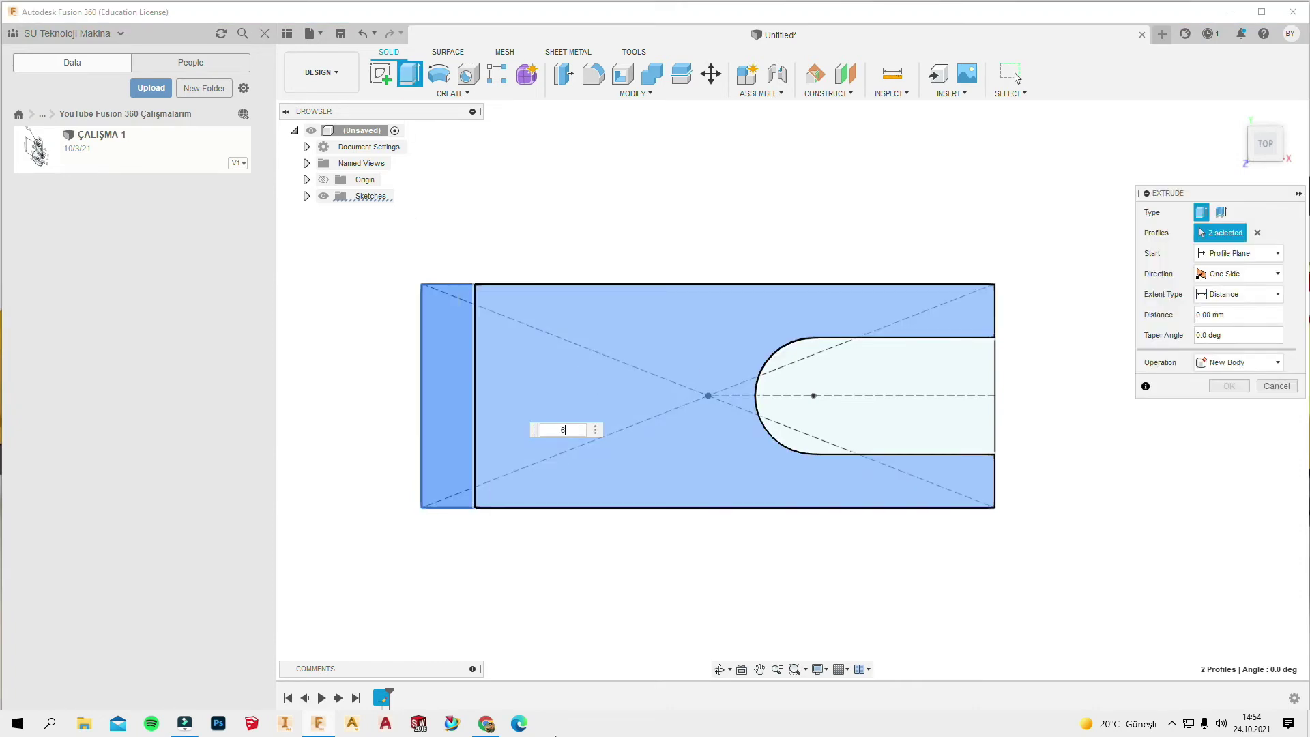
# Extrude both selected profiles 6 mm into the solid base plate and expand Sketches
pyautogui.write('6')
pyautogui.moveTo(586, 564)
pyautogui.mouseDown(button='middle')
pyautogui.moveTo(603, 405)
pyautogui.moveTo(635, 363)
pyautogui.mouseUp(button='middle')
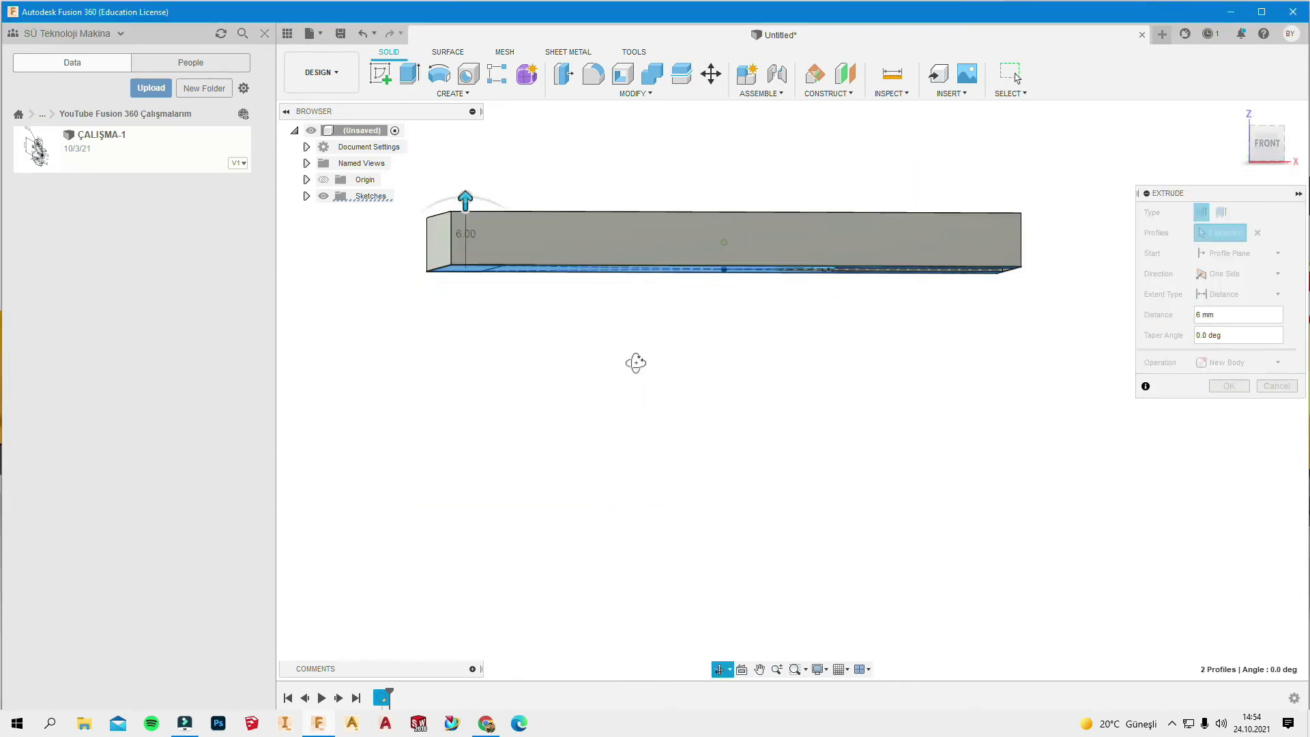
pyautogui.scroll(2, 575, 182)
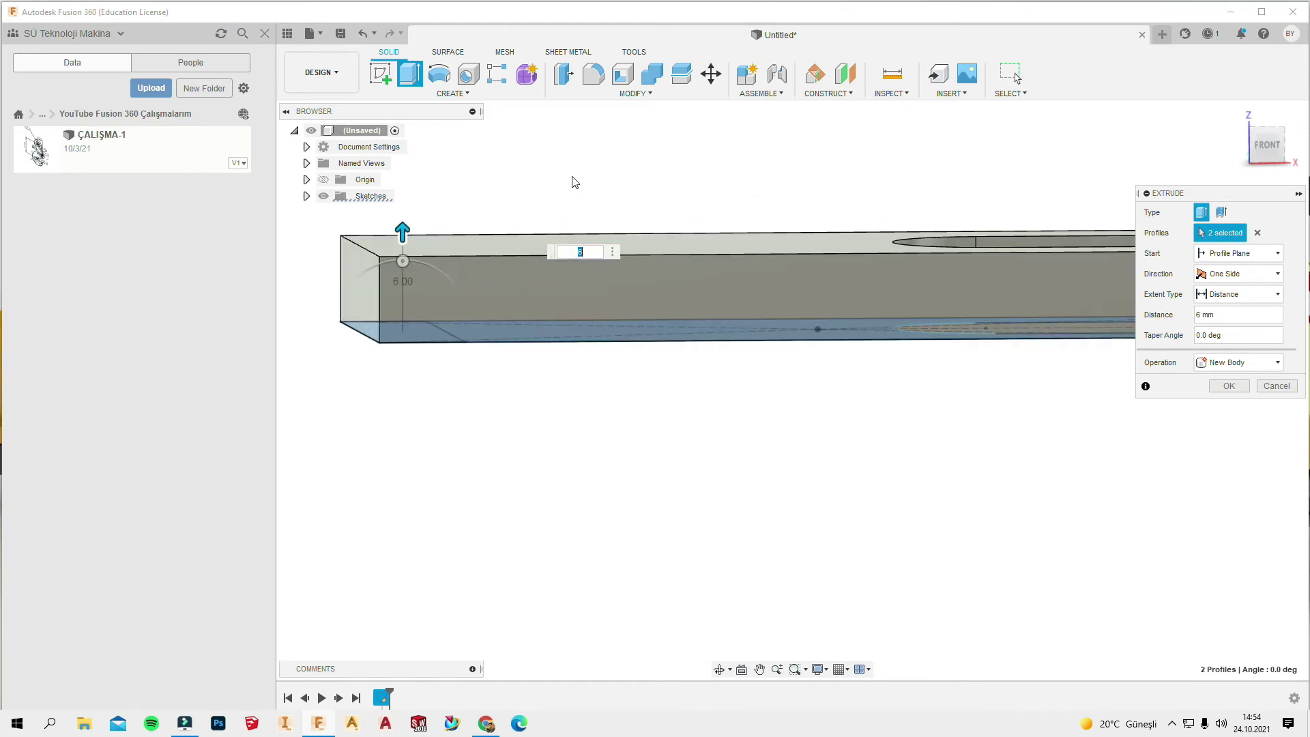
pyautogui.scroll(-1, 572, 213)
pyautogui.scroll(-2, 615, 193)
pyautogui.scroll(-2, 664, 211)
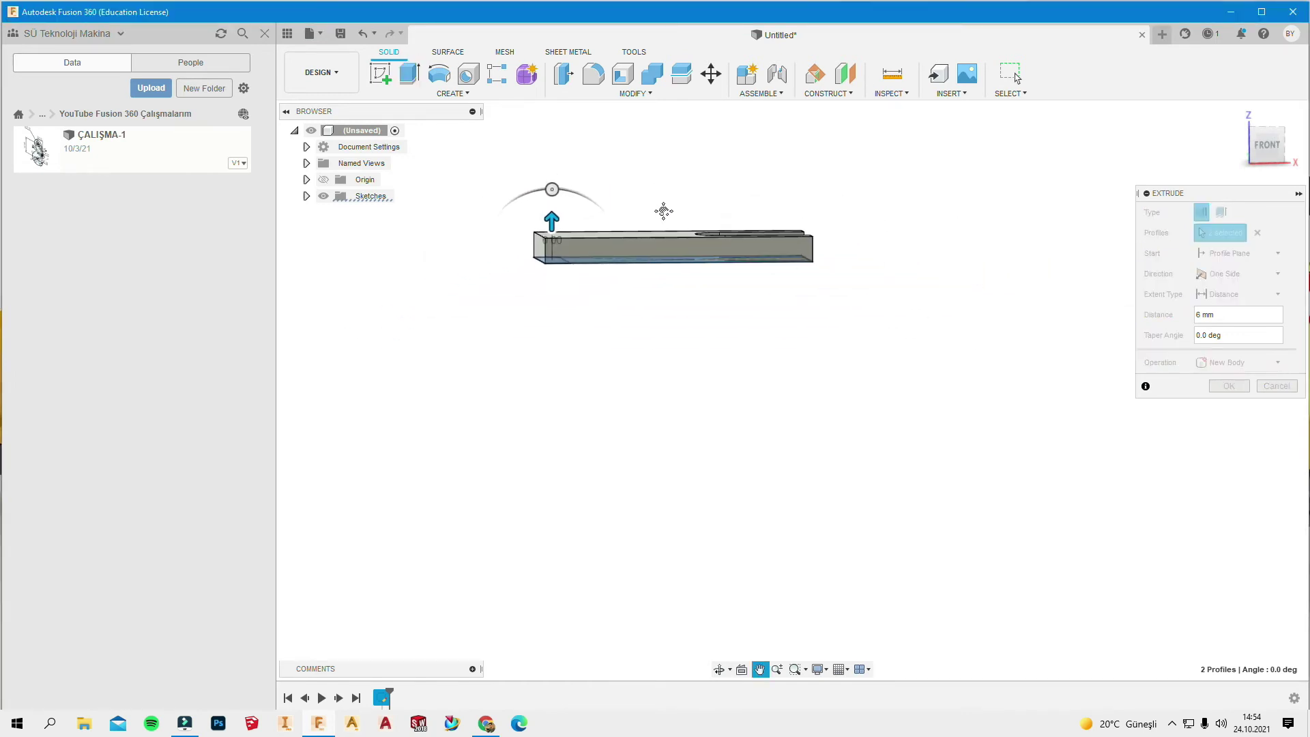
pyautogui.moveTo(664, 211); pyautogui.dragTo(645, 401, button='middle')
pyautogui.scroll(1, 645, 401)
pyautogui.scroll(1, 634, 382)
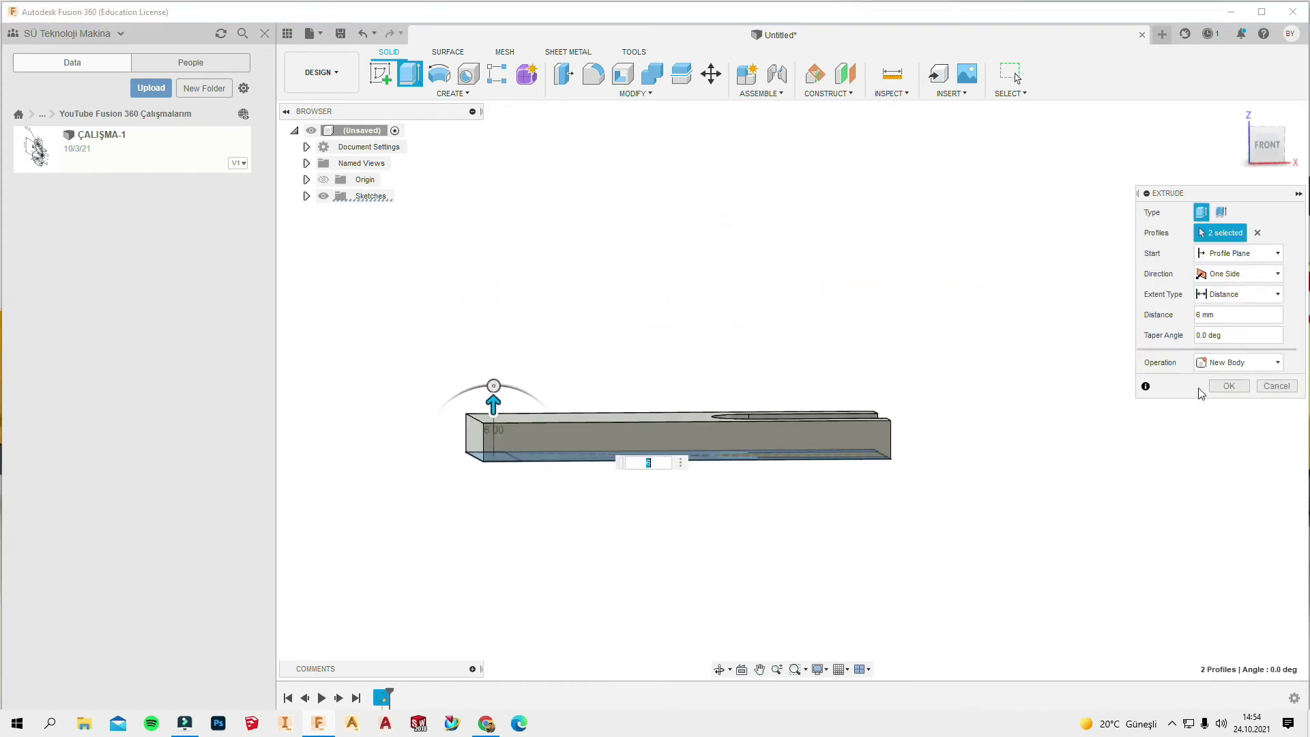
pyautogui.click(1227, 384)
pyautogui.moveTo(572, 431)
pyautogui.mouseDown(button='middle')
pyautogui.moveTo(549, 382)
pyautogui.moveTo(527, 445)
pyautogui.mouseUp(button='middle')
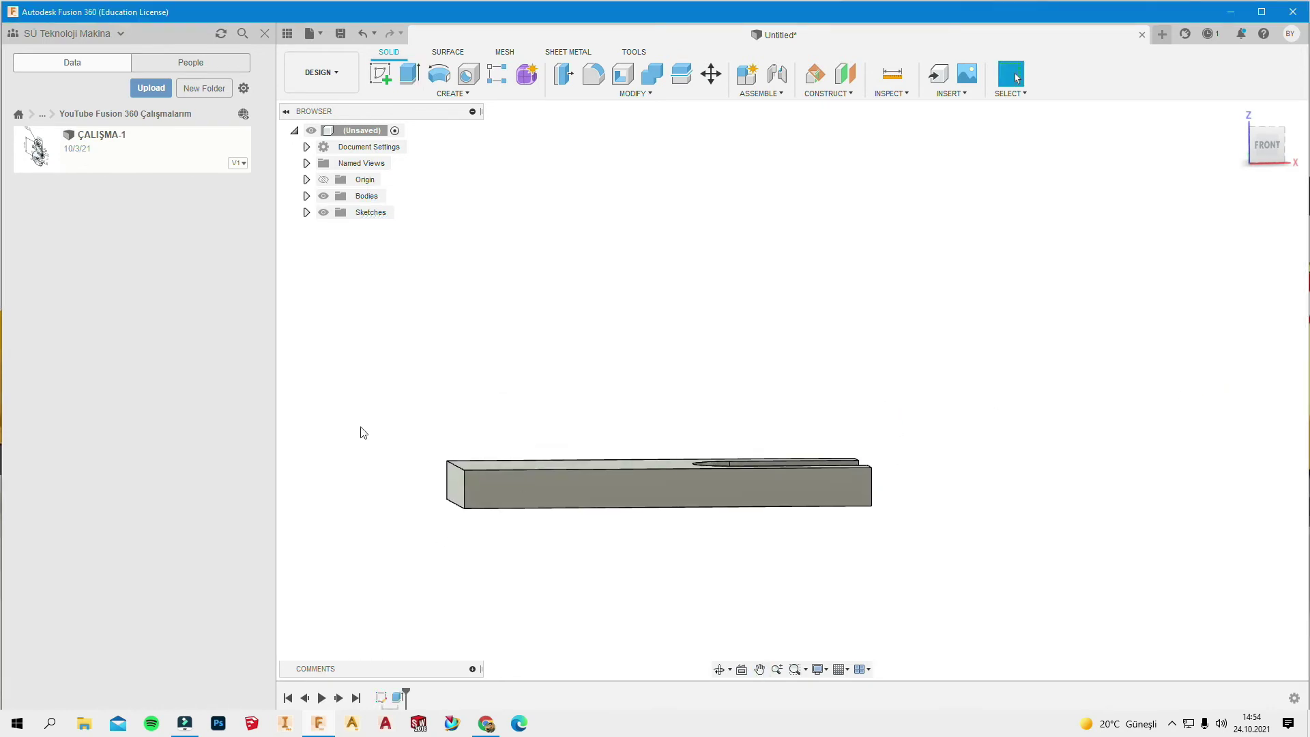
pyautogui.click(307, 212)
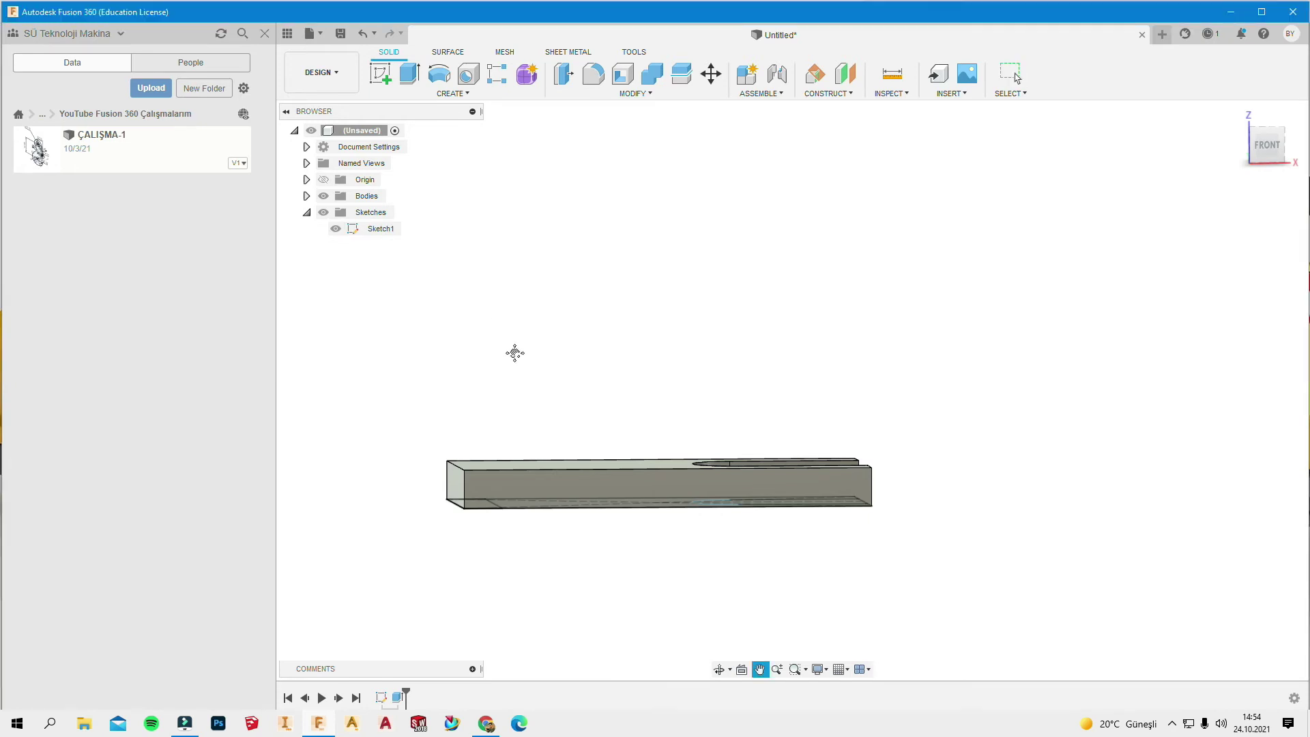
# Start a new extrusion and orbit to a side view of the plate
pyautogui.moveTo(515, 353); pyautogui.dragTo(492, 591, button='middle')
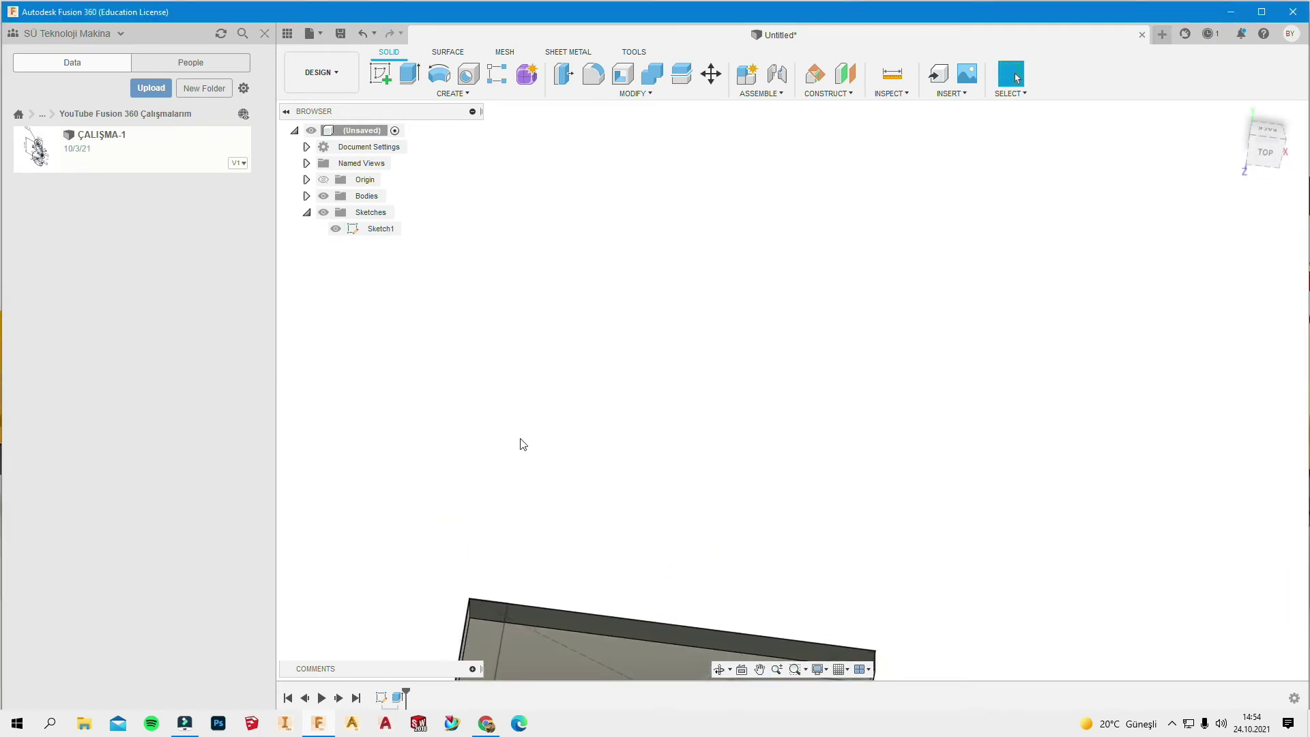
pyautogui.moveTo(514, 477); pyautogui.dragTo(553, 329, button='middle')
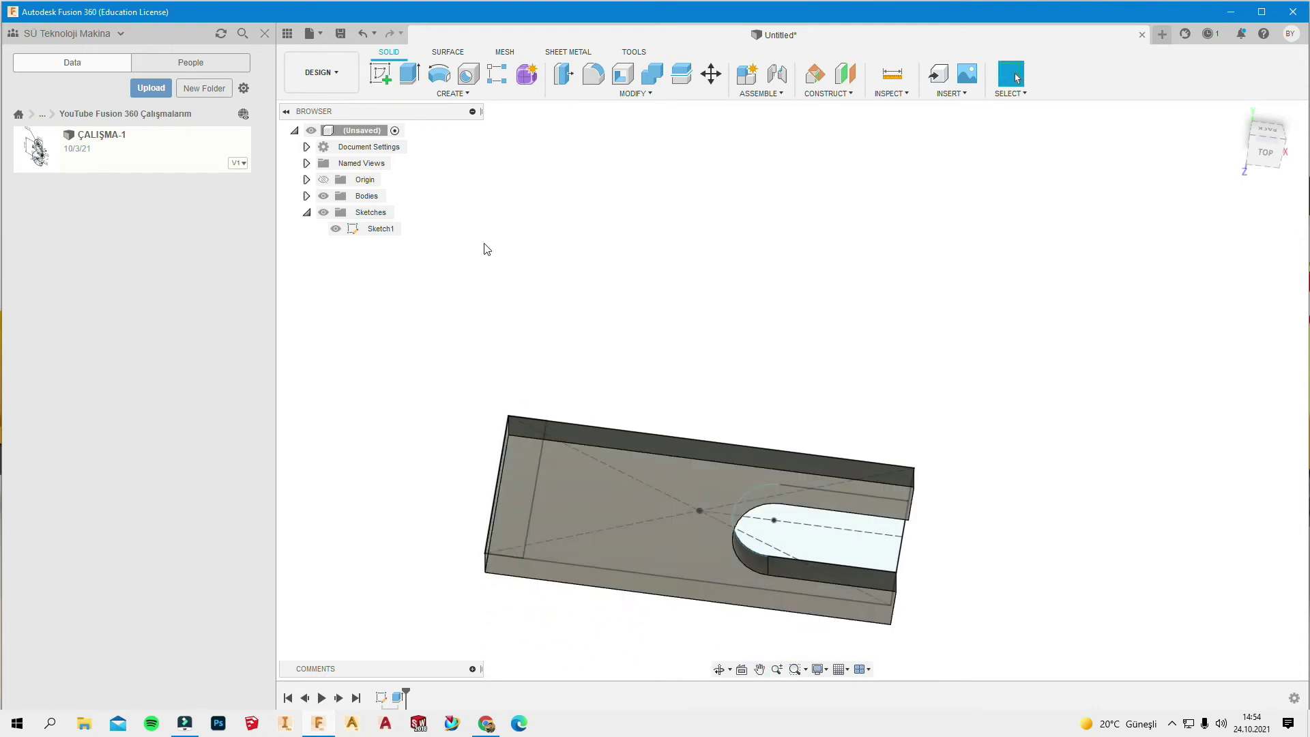
pyautogui.click(410, 73)
pyautogui.keyDown('shift'); pyautogui.moveTo(526, 387); pyautogui.dragTo(514, 601, button='middle'); pyautogui.keyUp('shift')
# Extrude the narrow left strip 6 mm with the operation switched from Cut to Join
pyautogui.click(515, 600)
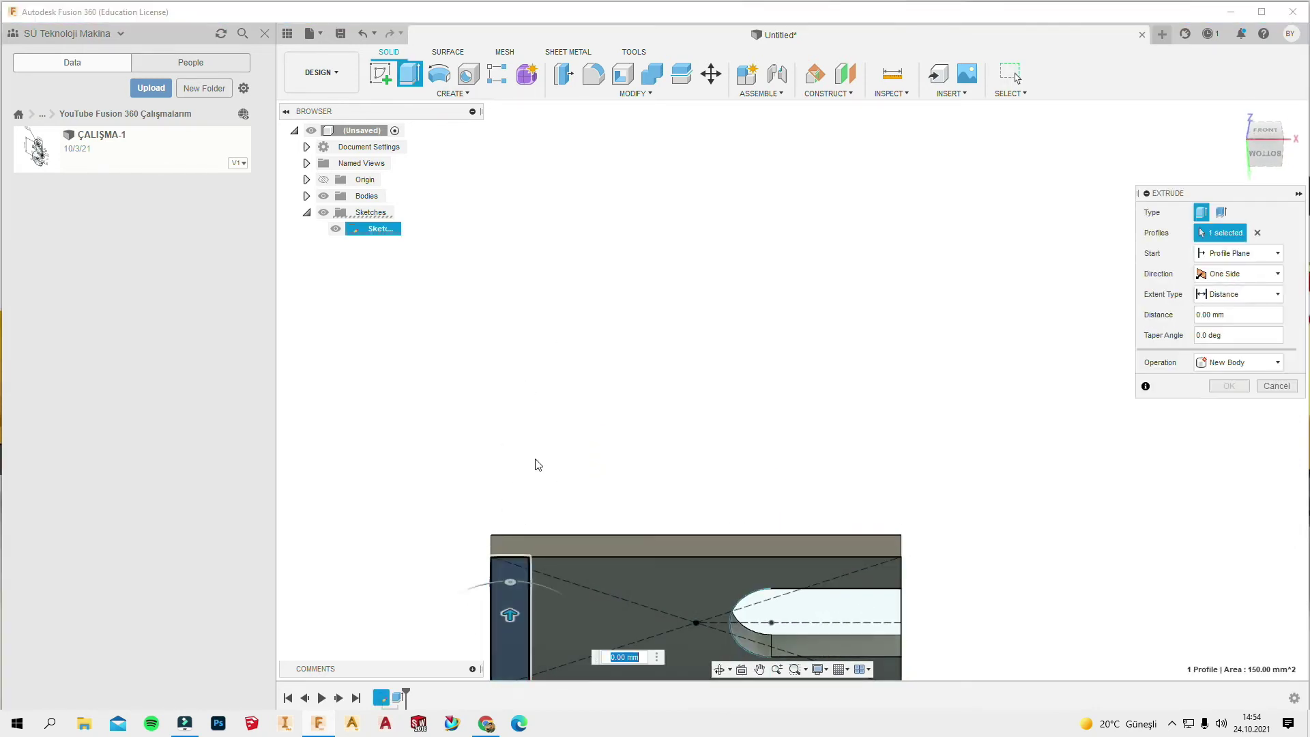
pyautogui.keyDown('shift'); pyautogui.moveTo(564, 508); pyautogui.dragTo(602, 470, button='middle'); pyautogui.keyUp('shift')
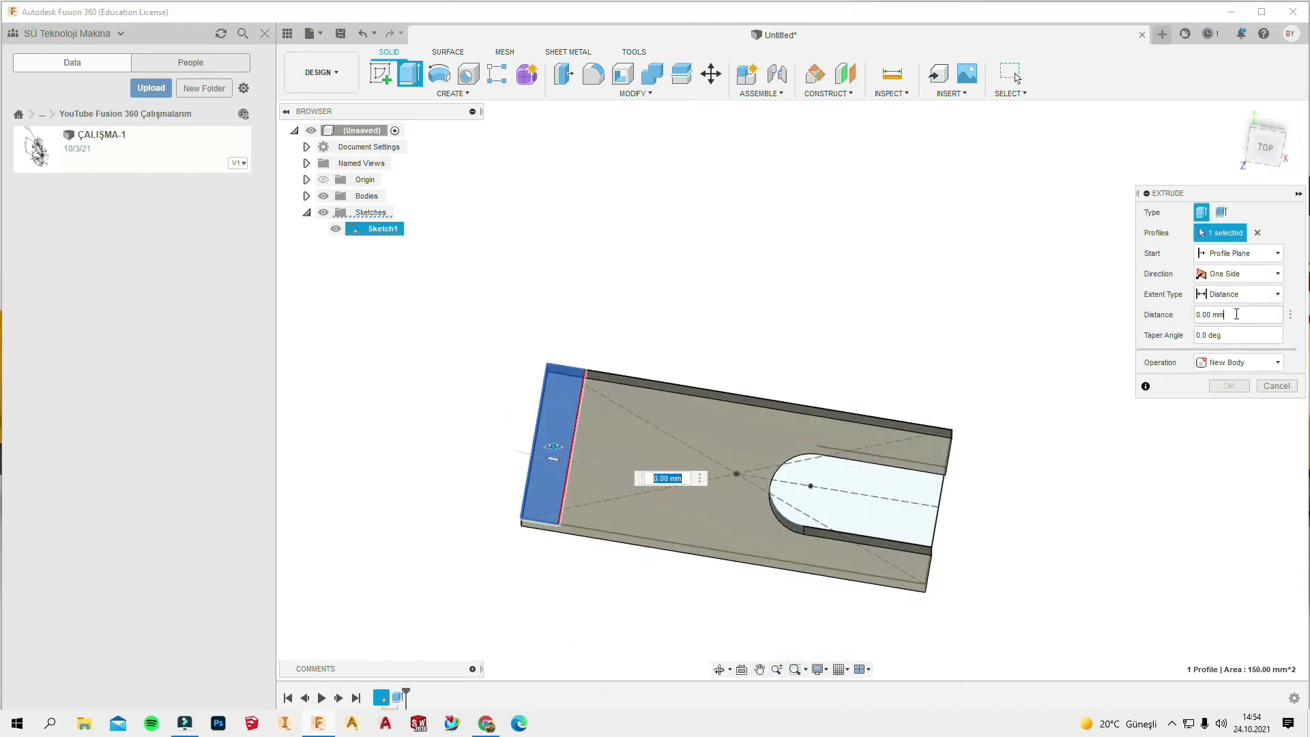
pyautogui.write('6')
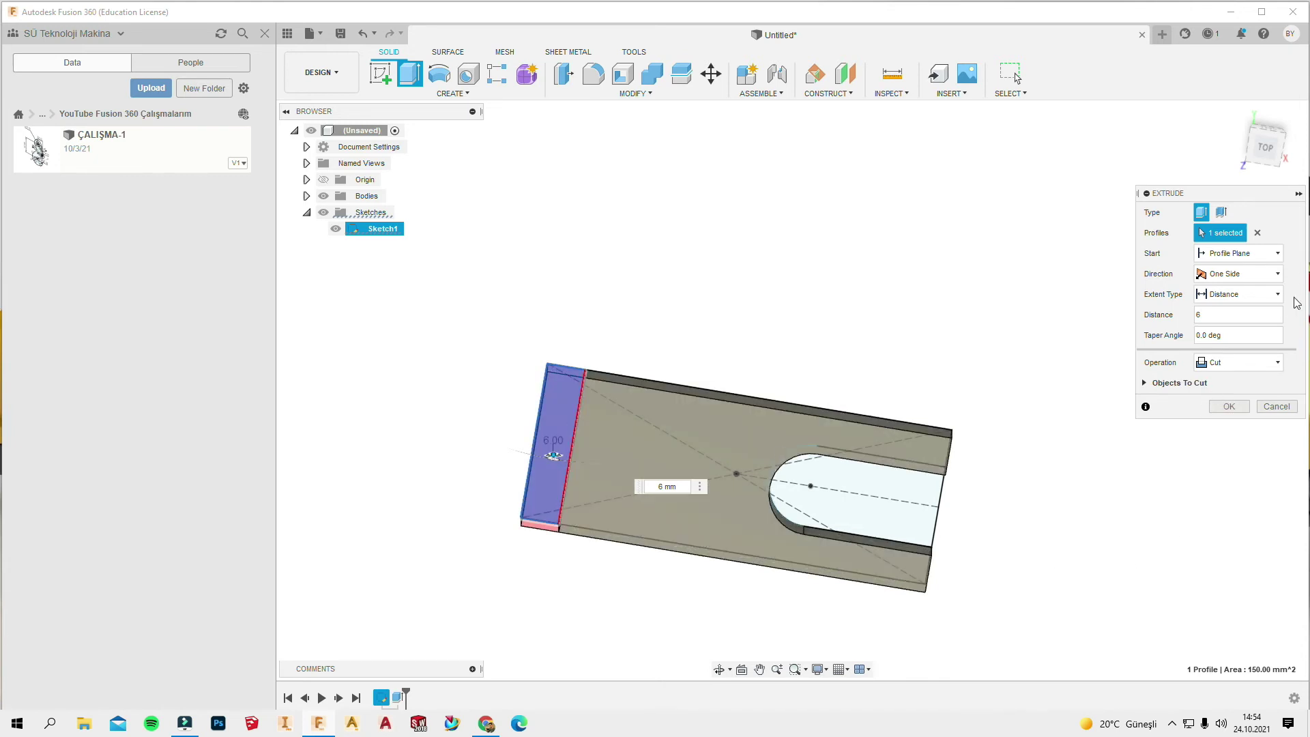
pyautogui.click(1268, 362)
pyautogui.click(1219, 381)
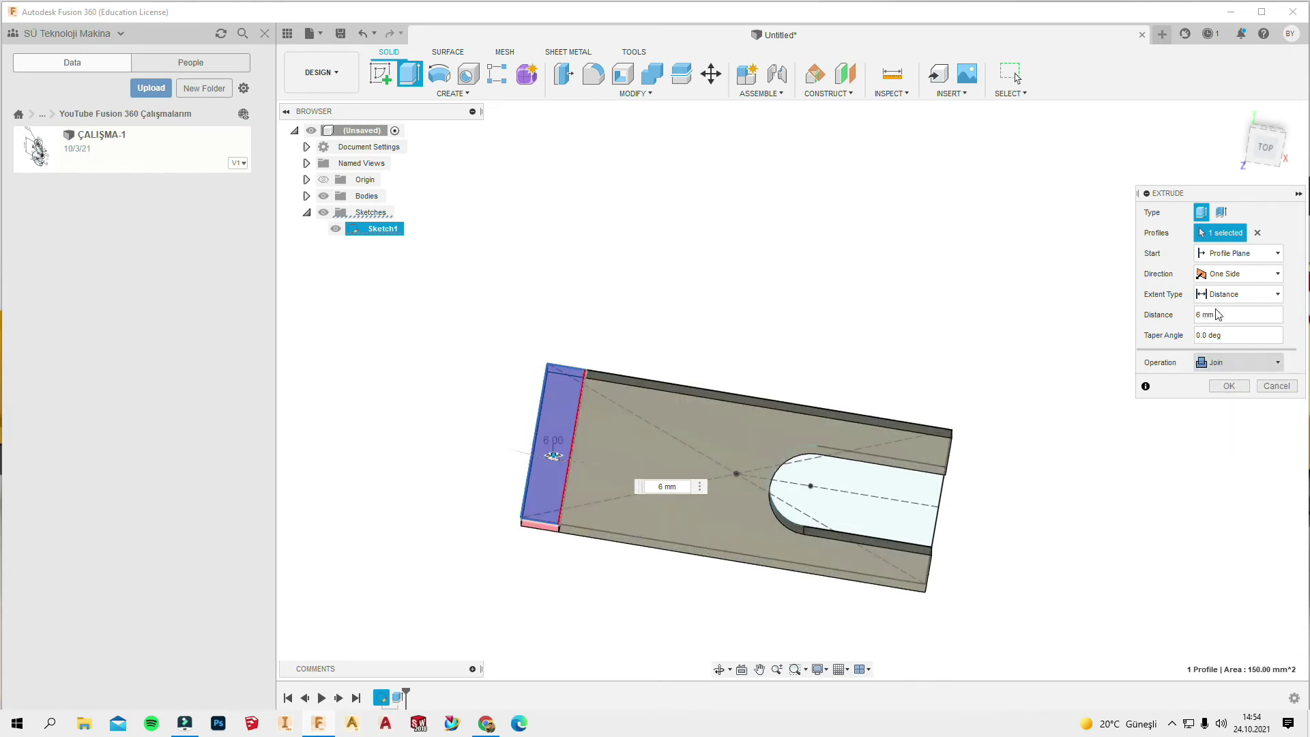
pyautogui.click(1220, 315)
pyautogui.write('+')
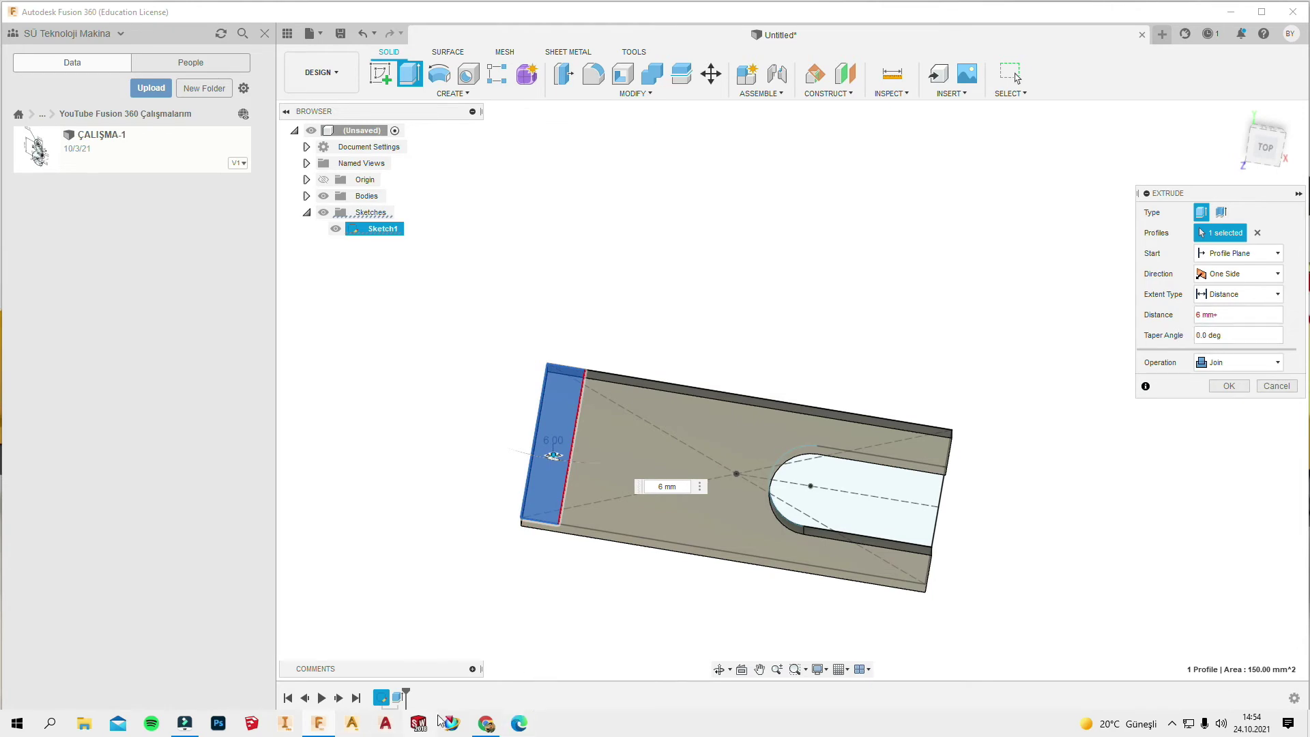
# Bring up the PDF drawing to check part 1's upright dimensions (30 and 18 mm)
pyautogui.click(496, 730)
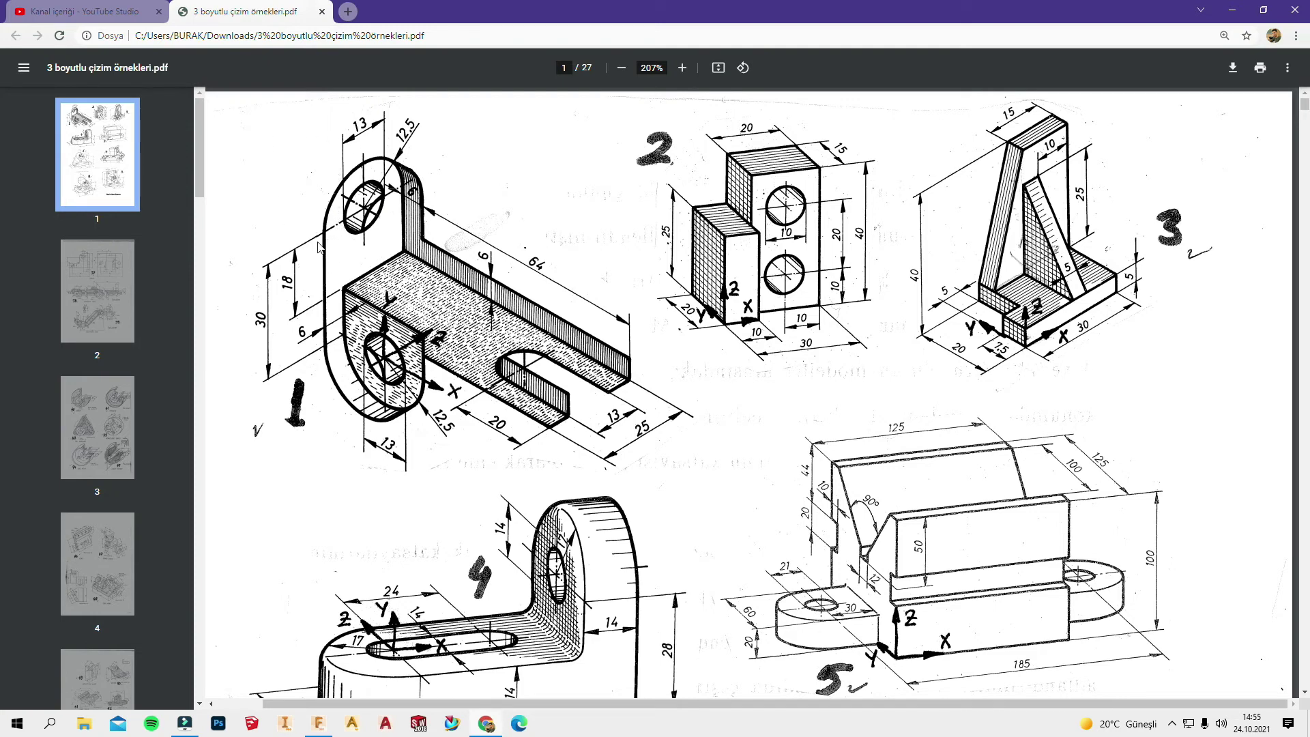
# Extrude the strip to 30 mm (6+24) joined to the base and hide Sketch1
pyautogui.click(1232, 13)
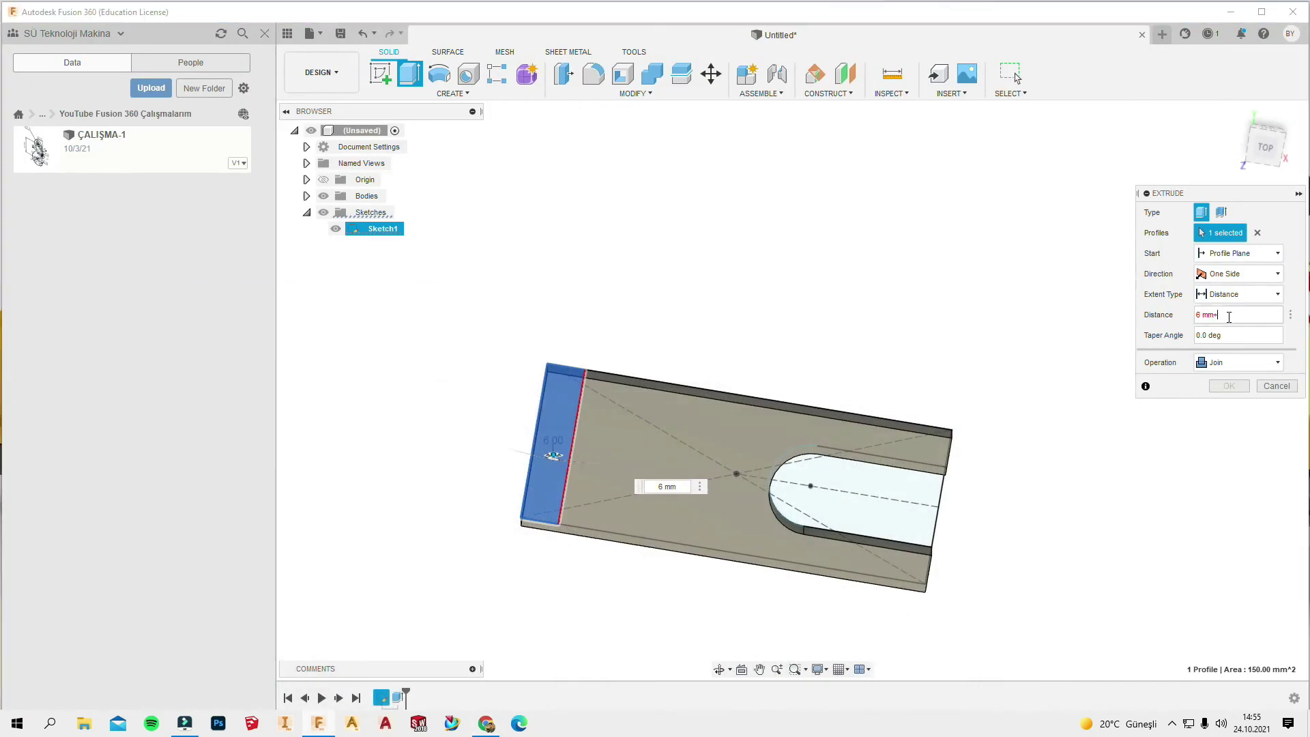
pyautogui.write('4,5')
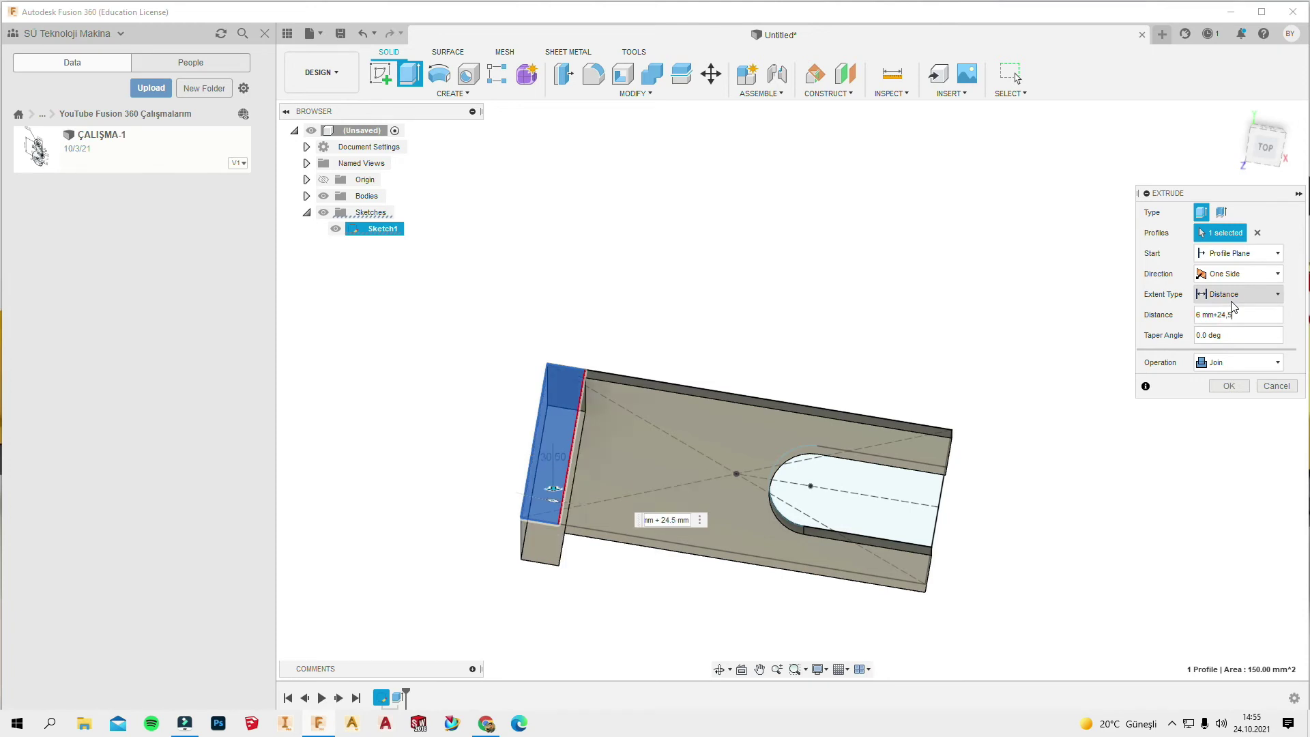
pyautogui.click(1230, 386)
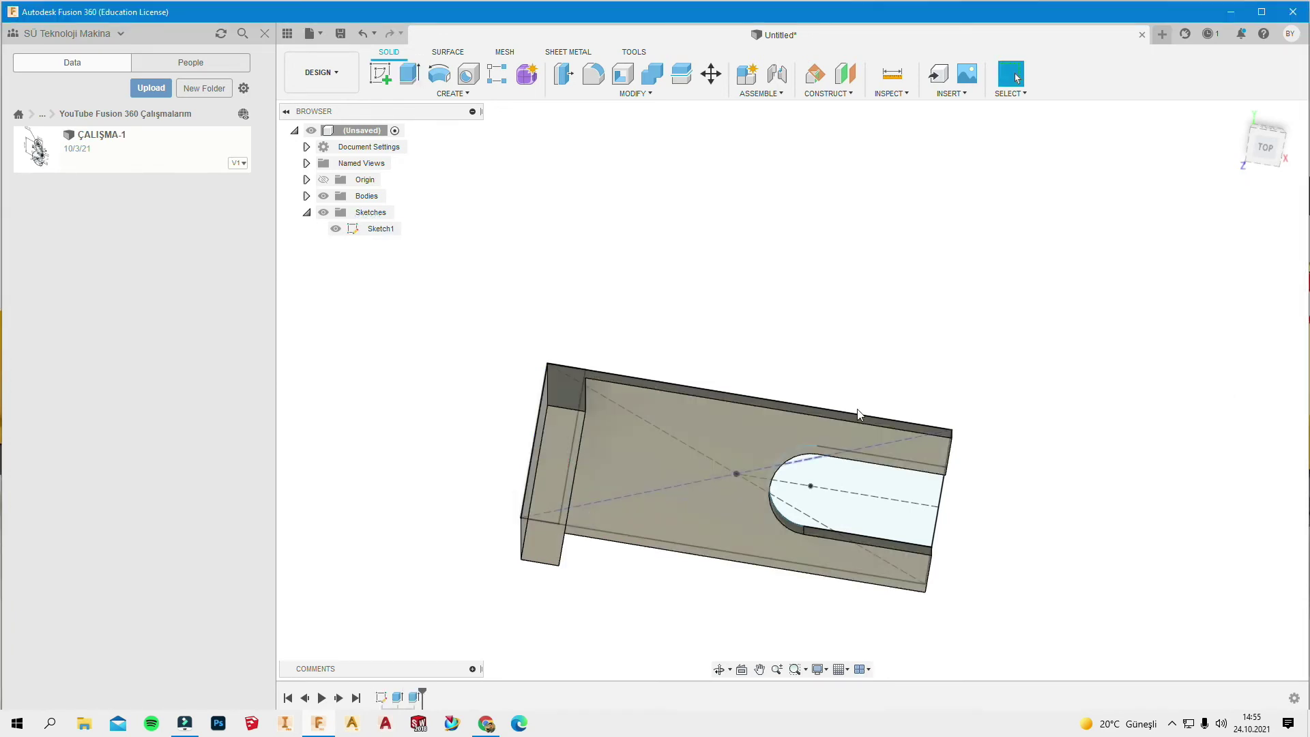
pyautogui.moveTo(827, 447)
pyautogui.mouseDown(button='middle')
pyautogui.moveTo(807, 366)
pyautogui.moveTo(719, 355)
pyautogui.moveTo(705, 257)
pyautogui.moveTo(726, 240)
pyautogui.moveTo(695, 335)
pyautogui.mouseUp(button='middle')
pyautogui.click(336, 229)
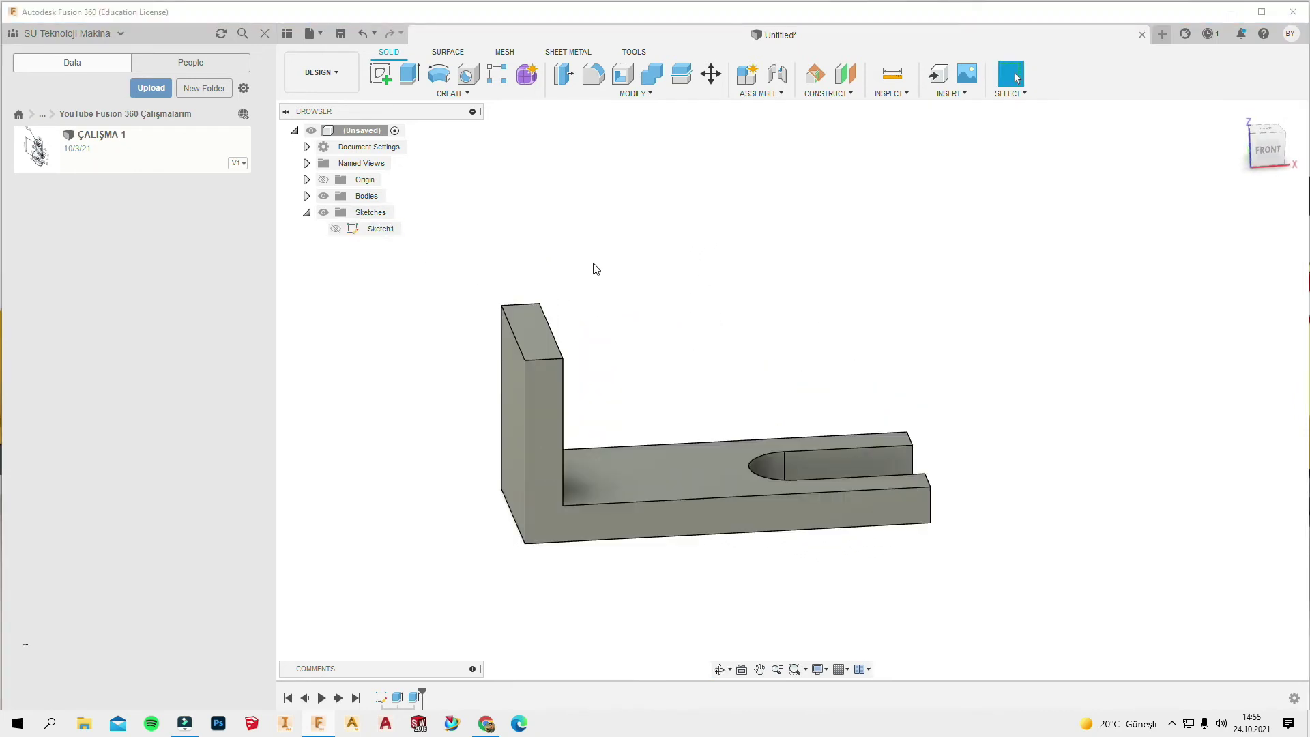
pyautogui.moveTo(596, 269); pyautogui.dragTo(607, 305, button='middle')
pyautogui.click(458, 93)
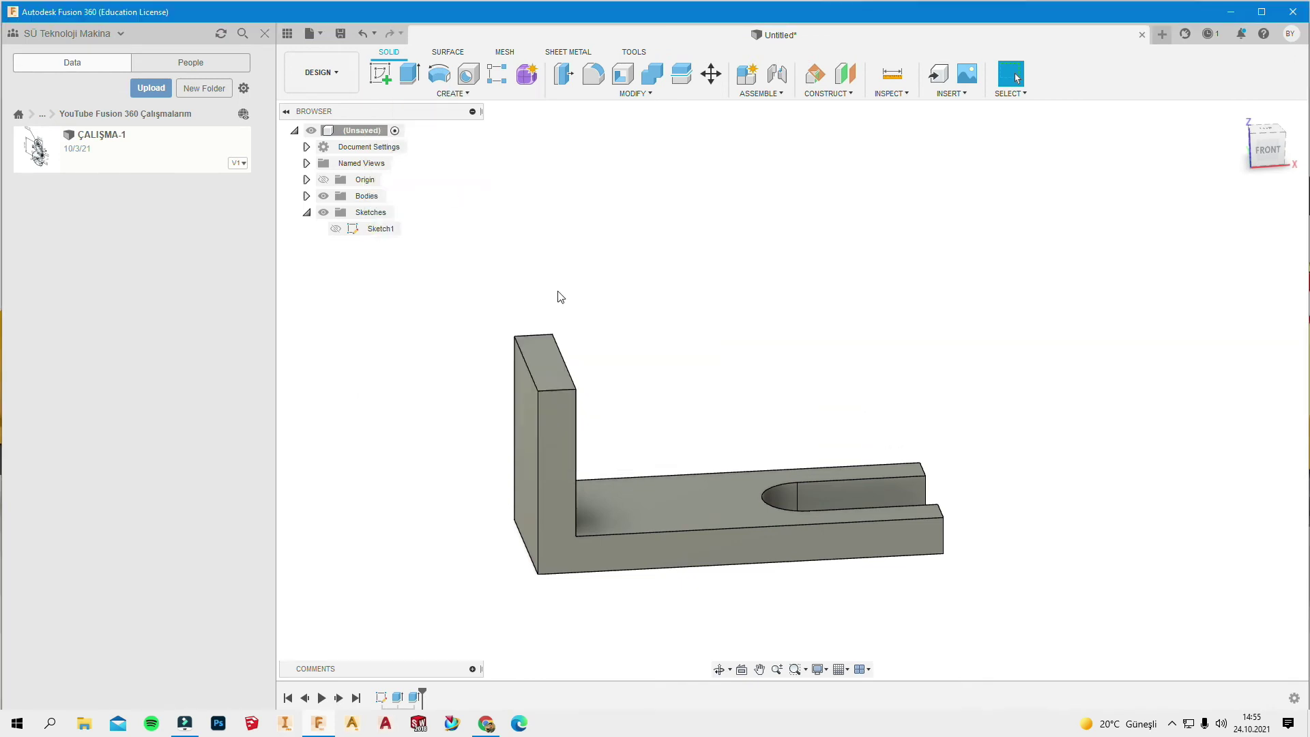
pyautogui.click(594, 75)
# Fillet the upright's two top edges with a 12.5 mm radius
pyautogui.click(554, 390)
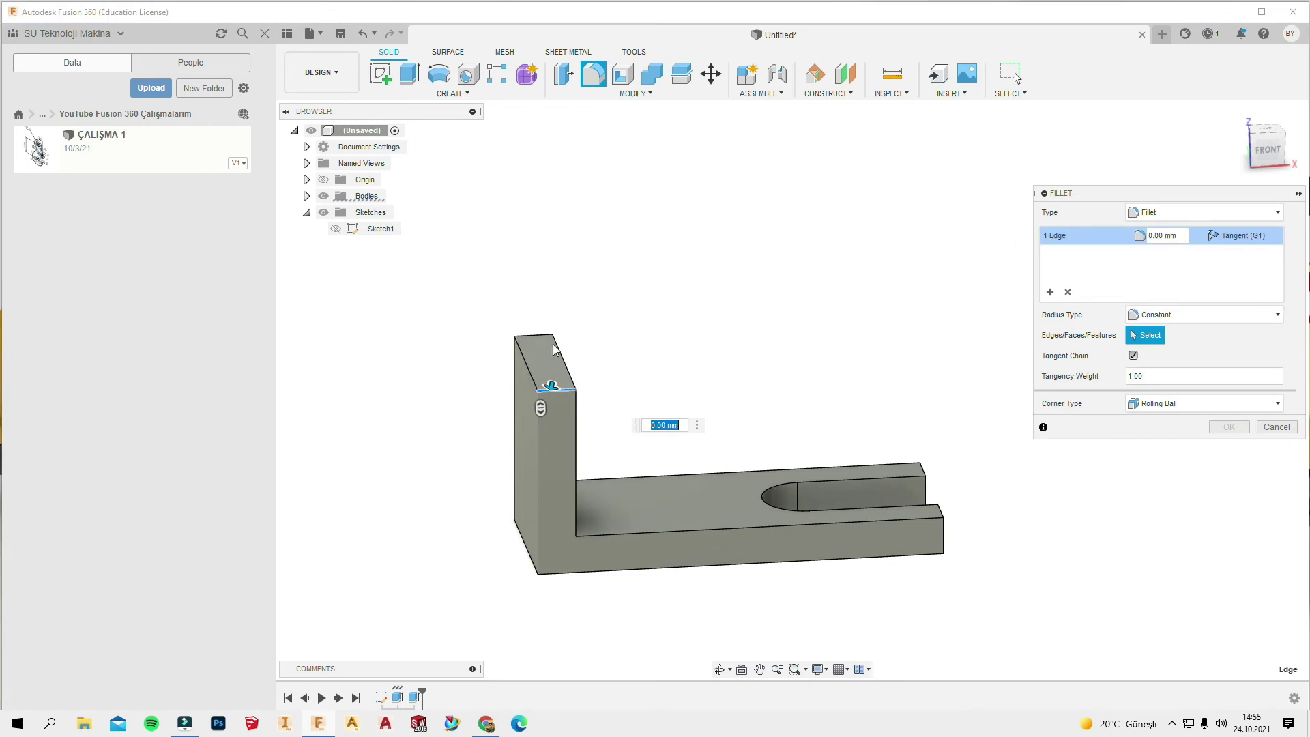
pyautogui.click(534, 336)
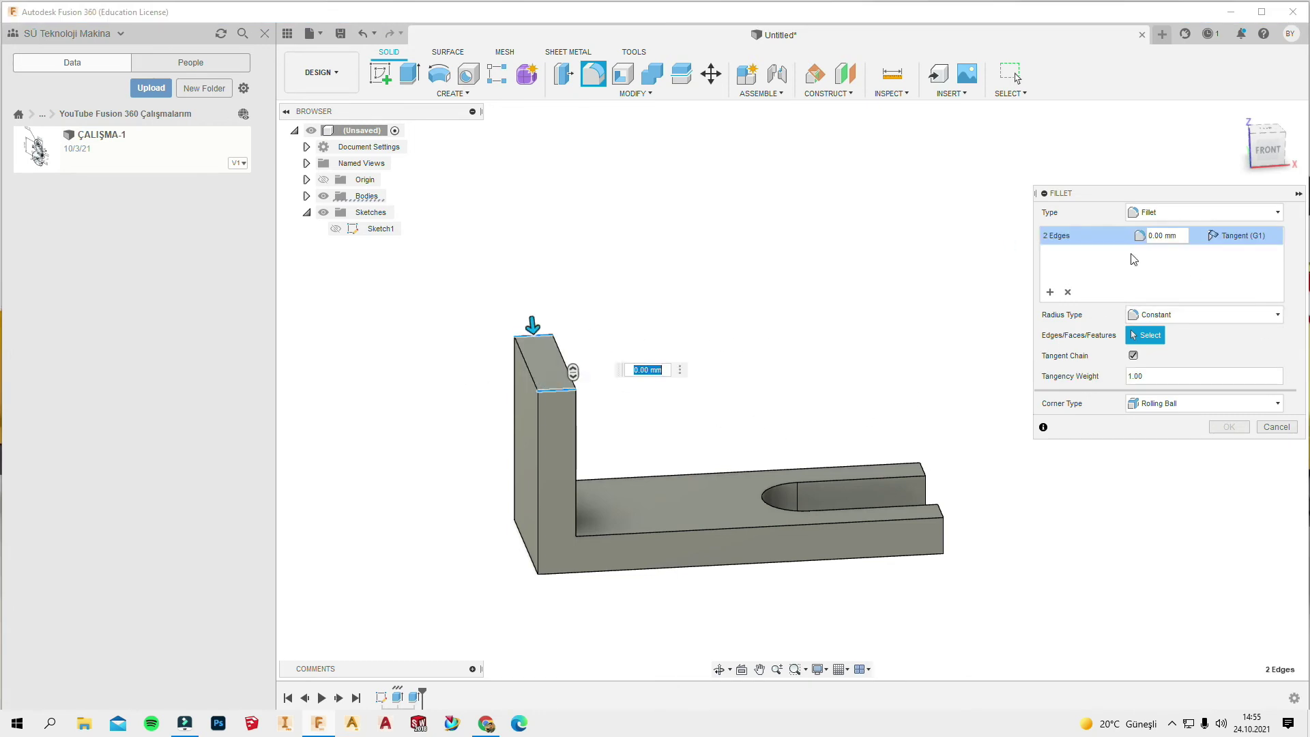
pyautogui.click(1164, 235)
pyautogui.write('1')
pyautogui.write('2,5')
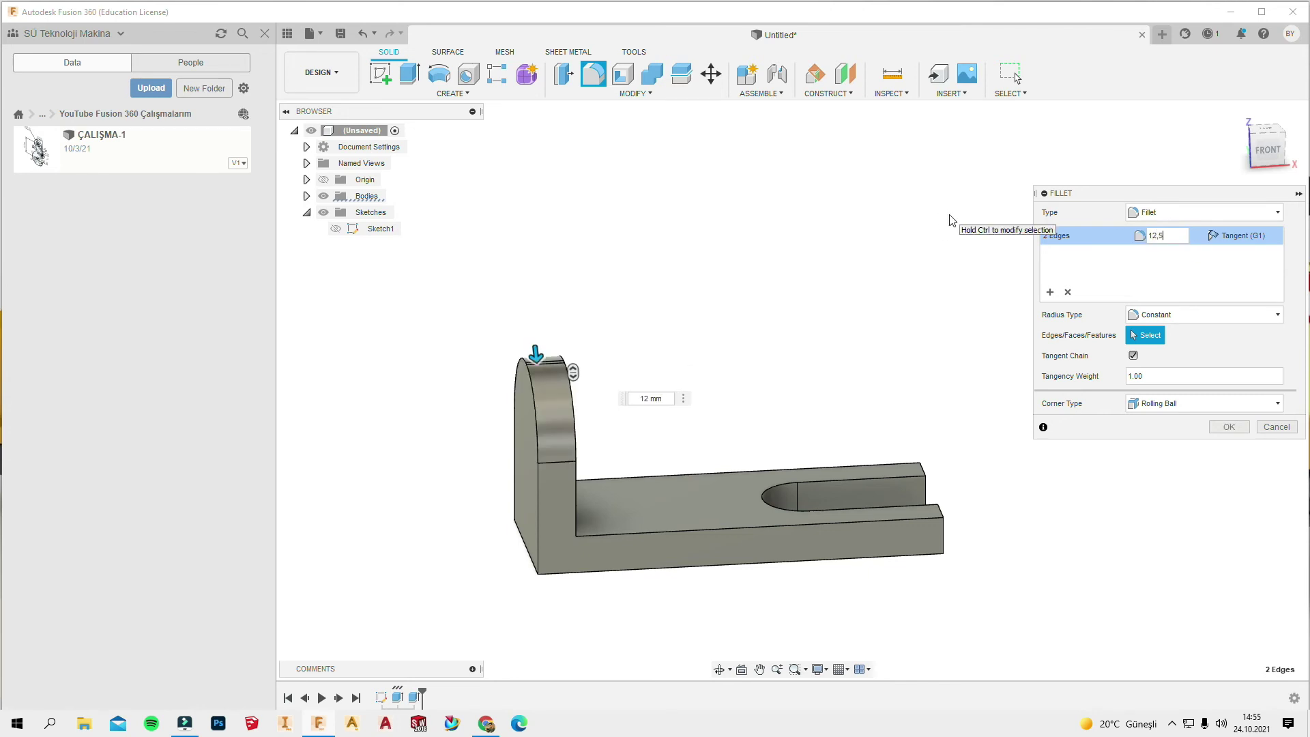
pyautogui.press('Return')
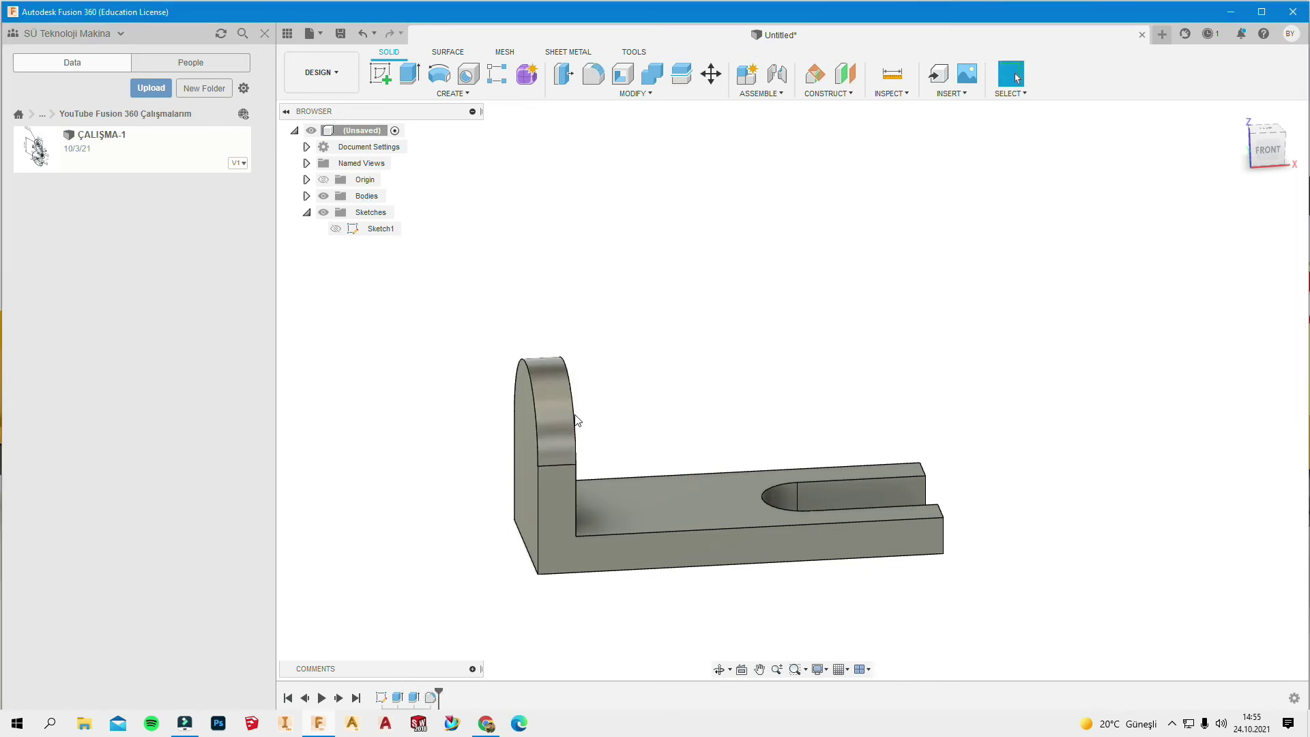
pyautogui.keyDown('shift'); pyautogui.moveTo(577, 420); pyautogui.dragTo(505, 445, button='middle'); pyautogui.keyUp('shift')
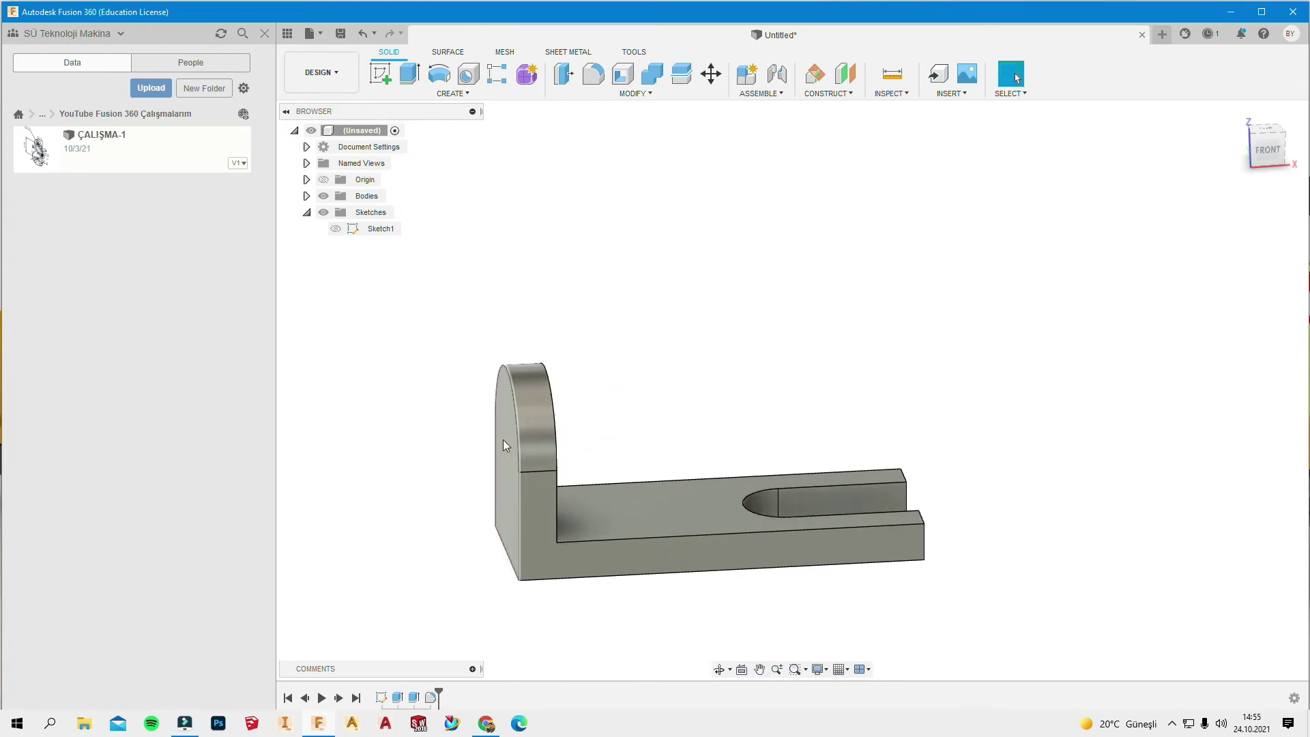
# Sketch a circle centred on the upright face's rounded top, checking the PDF for the hole size
pyautogui.click(504, 445)
pyautogui.keyDown('shift'); pyautogui.moveTo(514, 390); pyautogui.dragTo(597, 374, button='middle'); pyautogui.keyUp('shift')
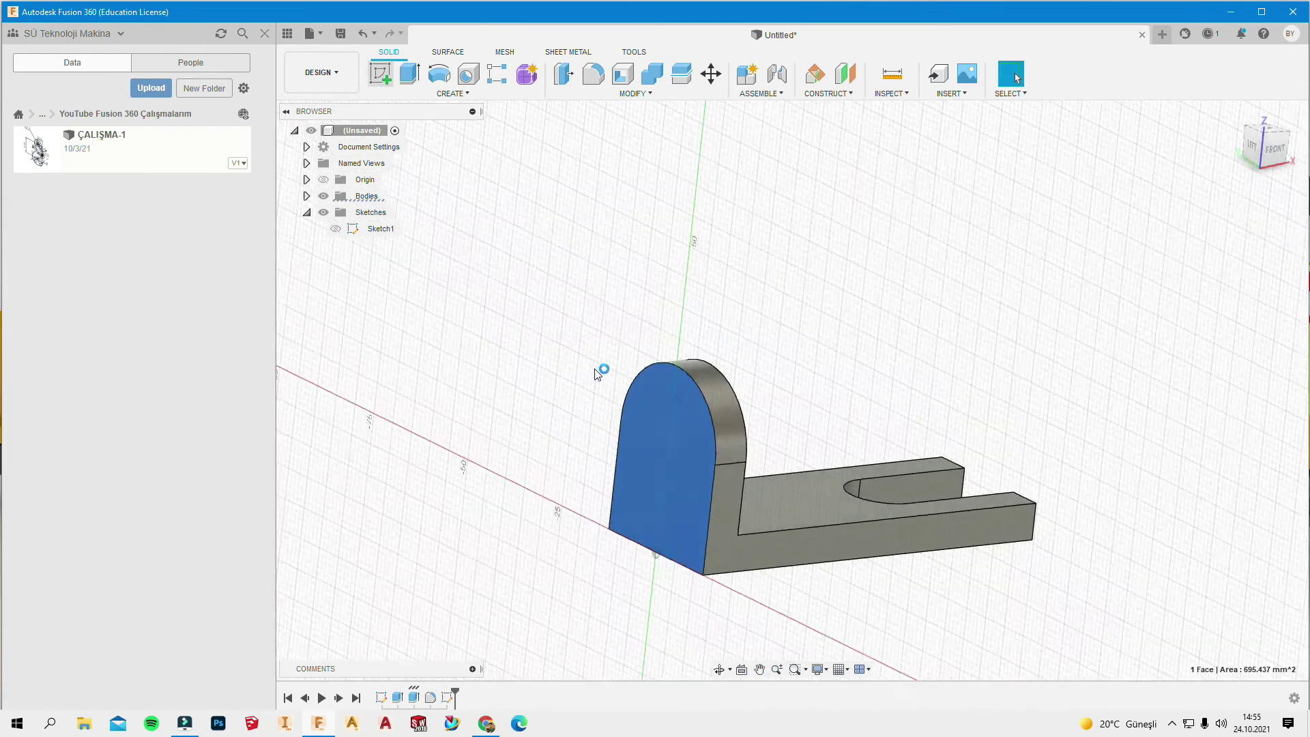
pyautogui.press('c')
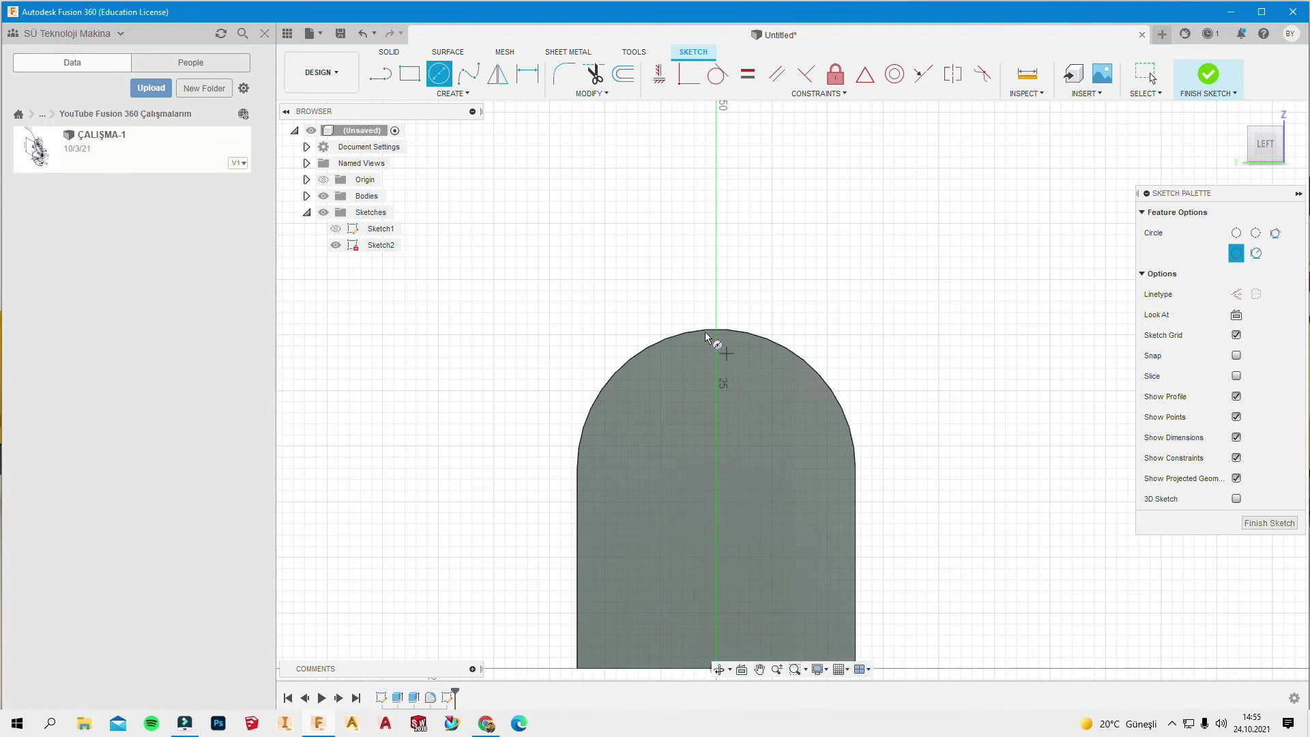
pyautogui.click(716, 468)
pyautogui.click(669, 418)
pyautogui.press('Escape')
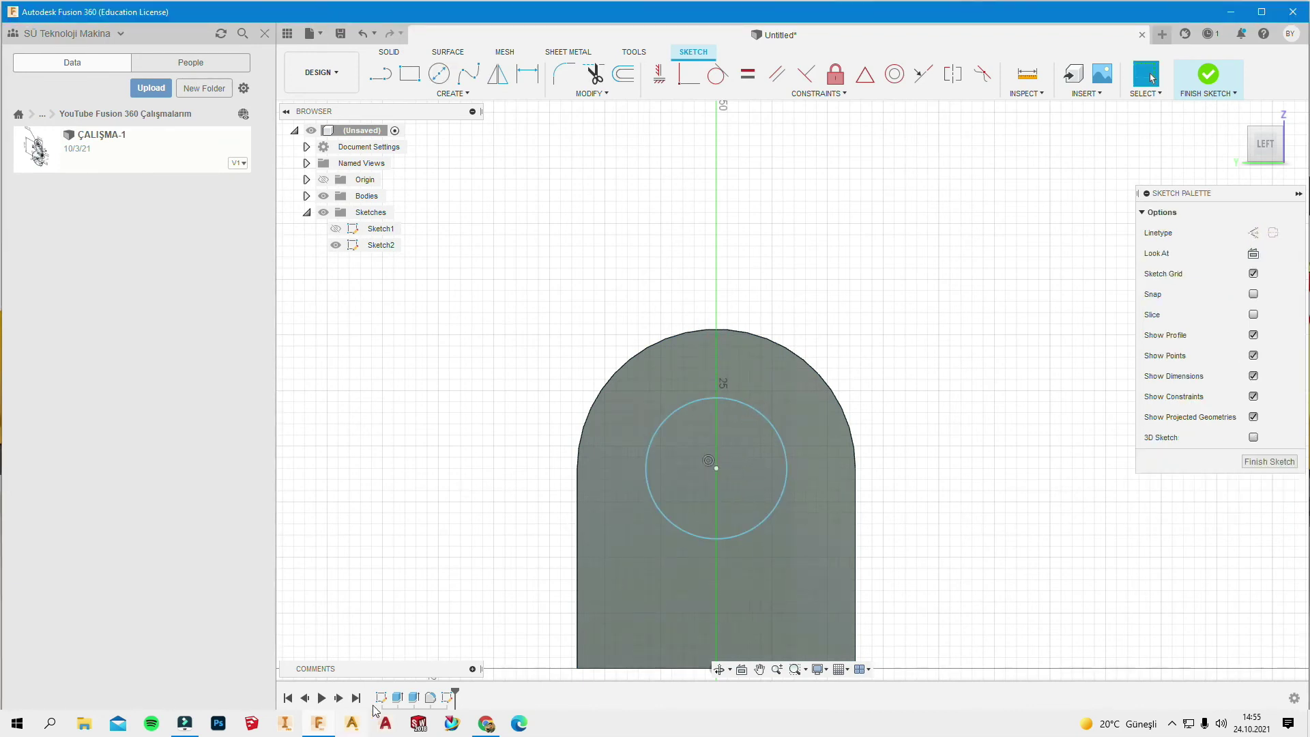
pyautogui.click(478, 732)
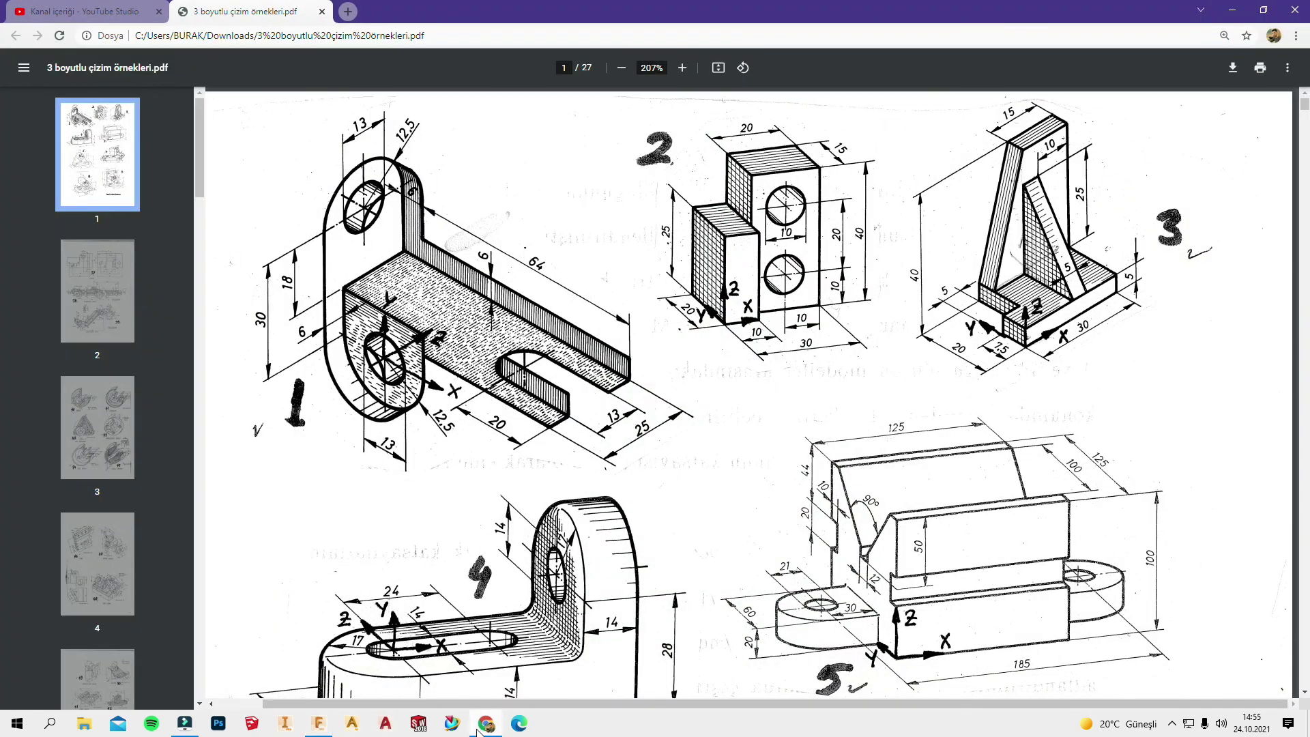
pyautogui.click(478, 732)
# Dimension the circle to 13 mm diameter and finish the sketch
pyautogui.press('d')
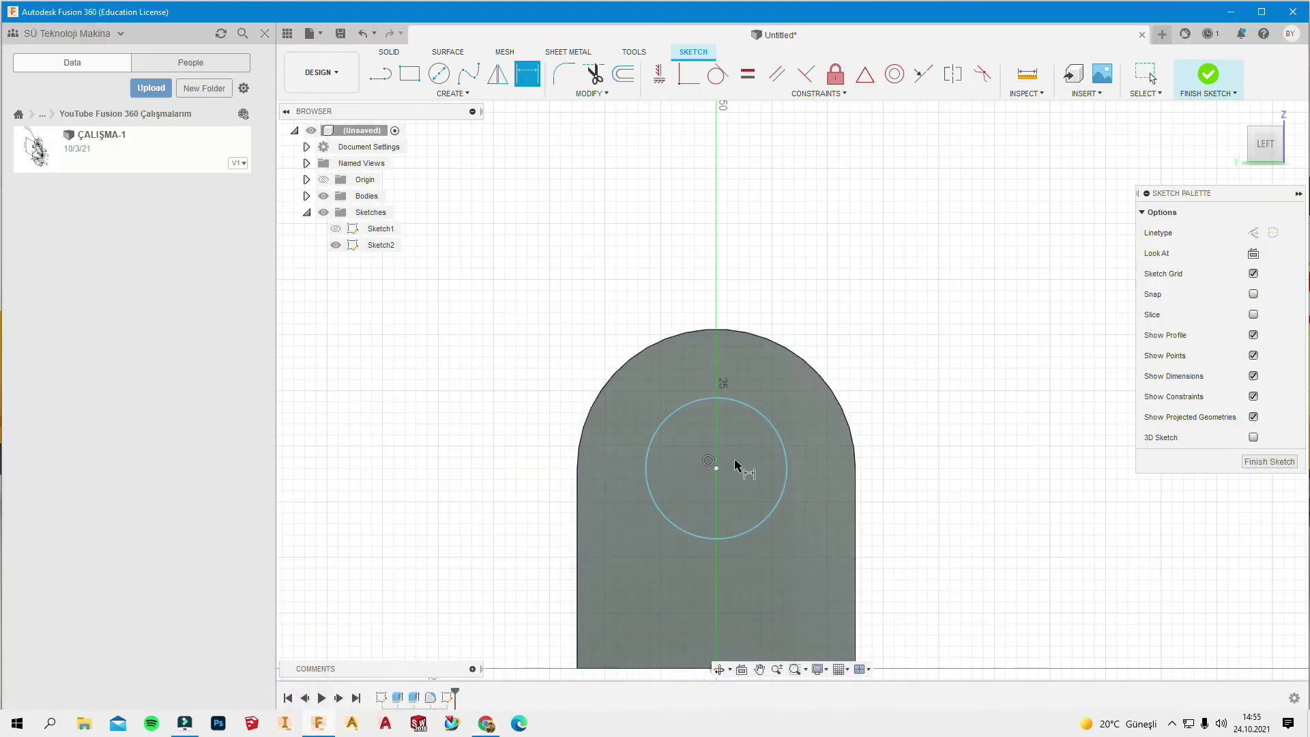
pyautogui.click(692, 406)
pyautogui.click(509, 369)
pyautogui.write('13')
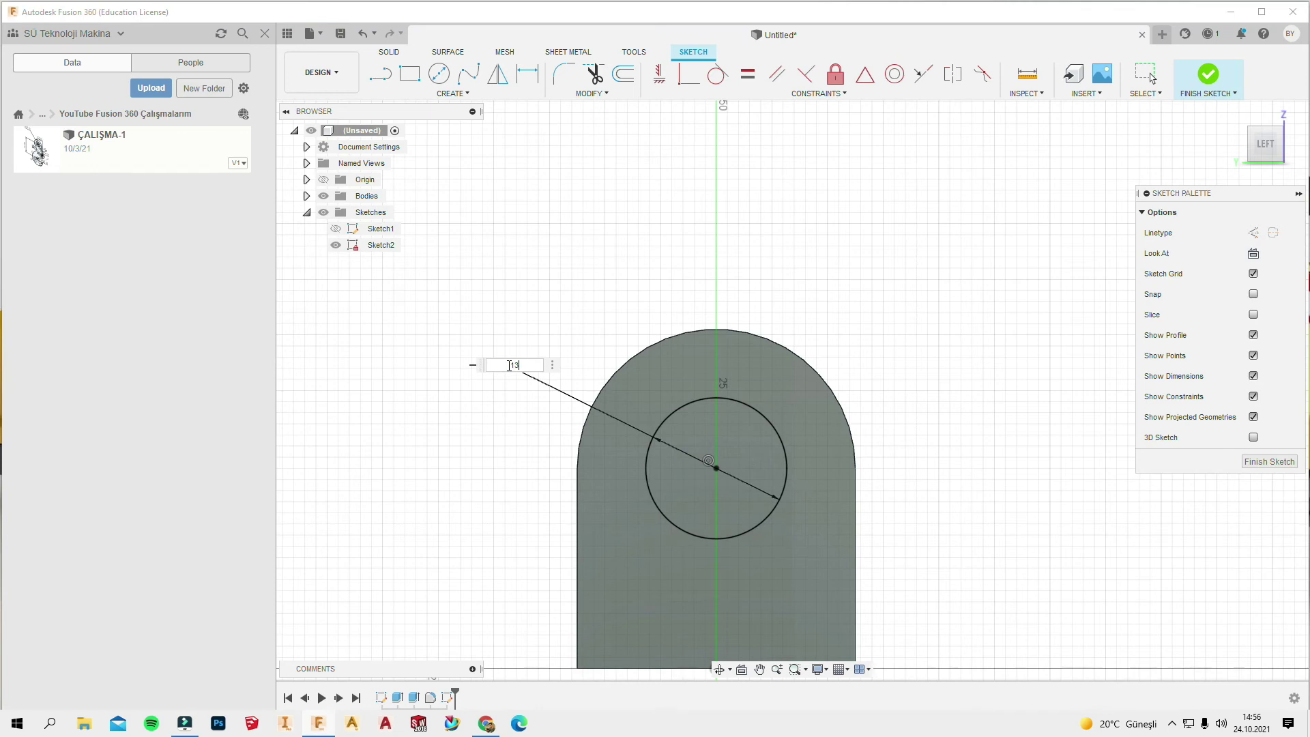
pyautogui.press('Return')
pyautogui.press('Escape')
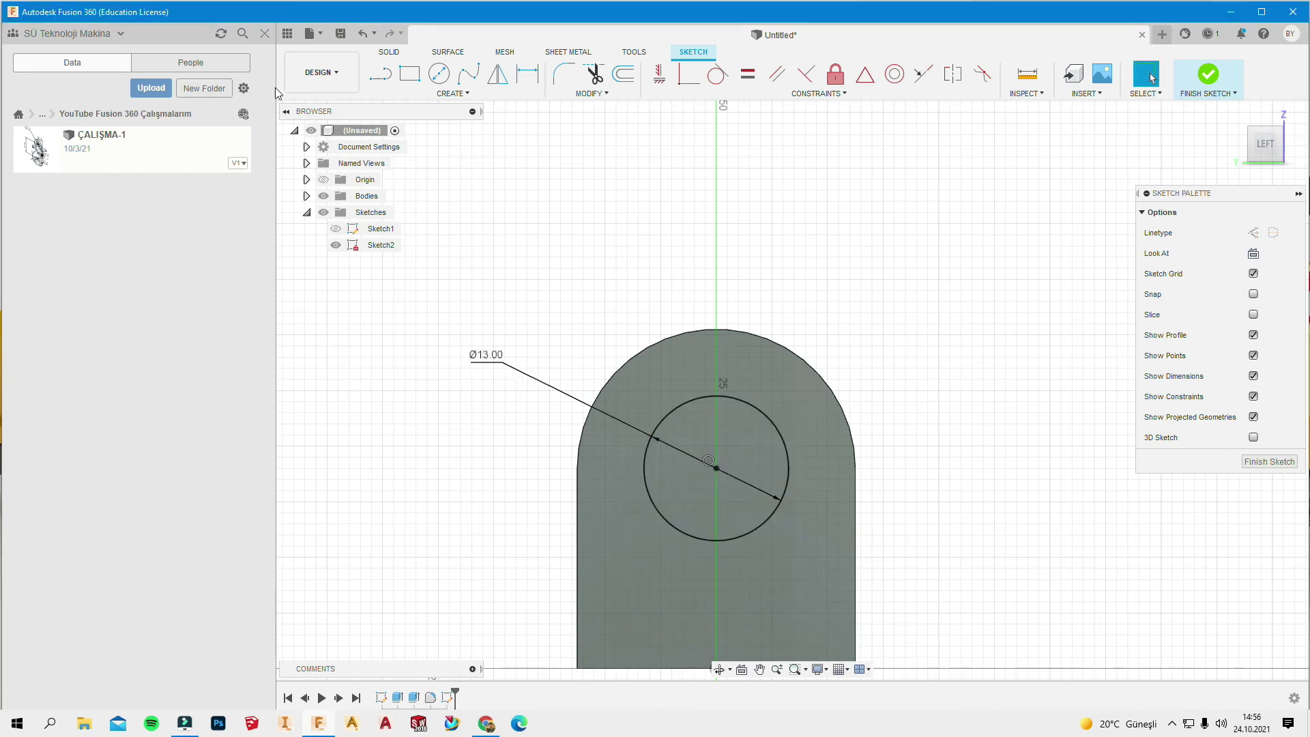
pyautogui.click(1208, 74)
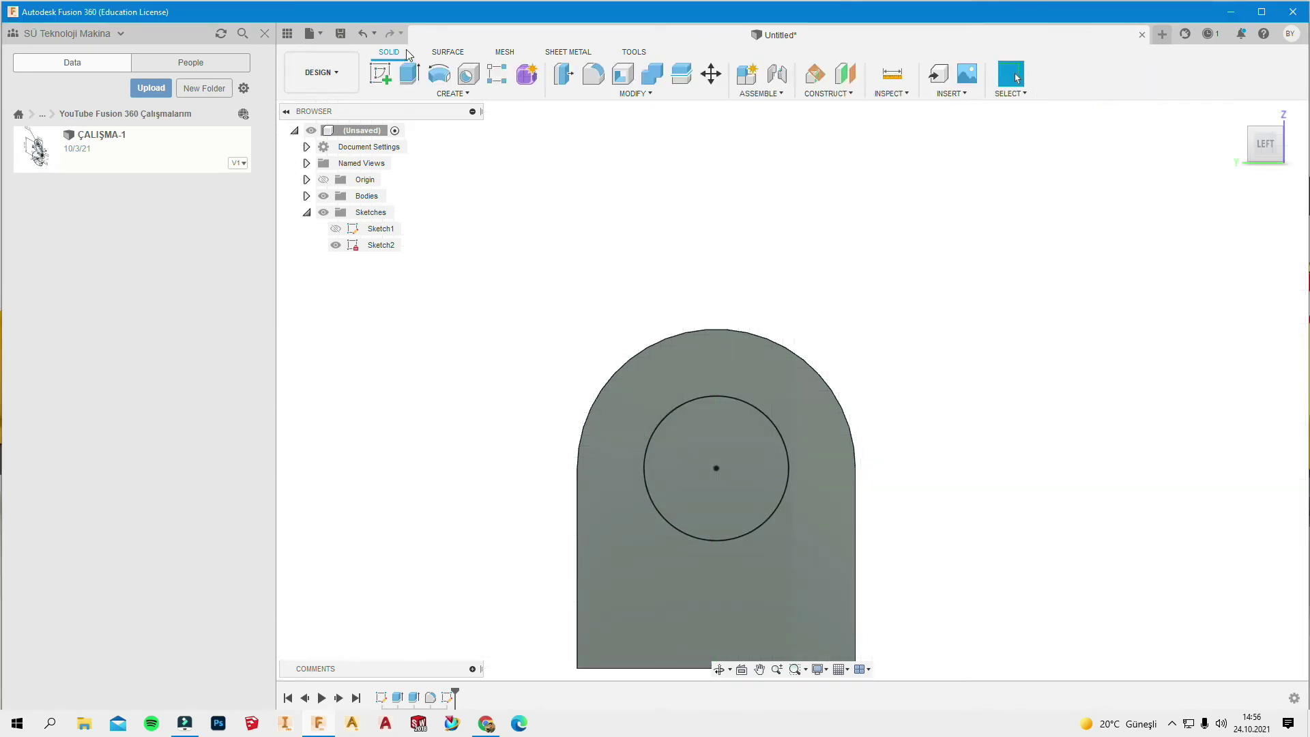
# Extrude the 13 mm circle as a 14 mm cut through the upright
pyautogui.click(417, 80)
pyautogui.click(769, 453)
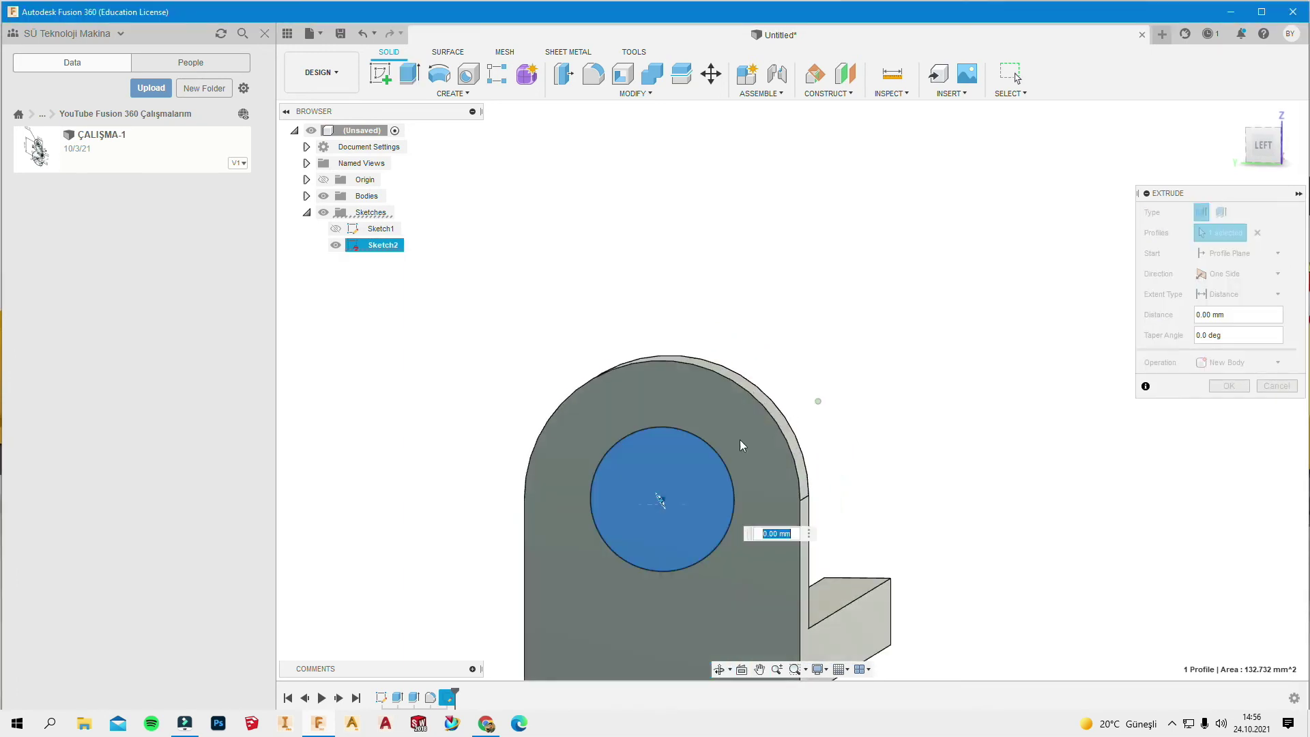
pyautogui.moveTo(695, 454); pyautogui.dragTo(795, 376)
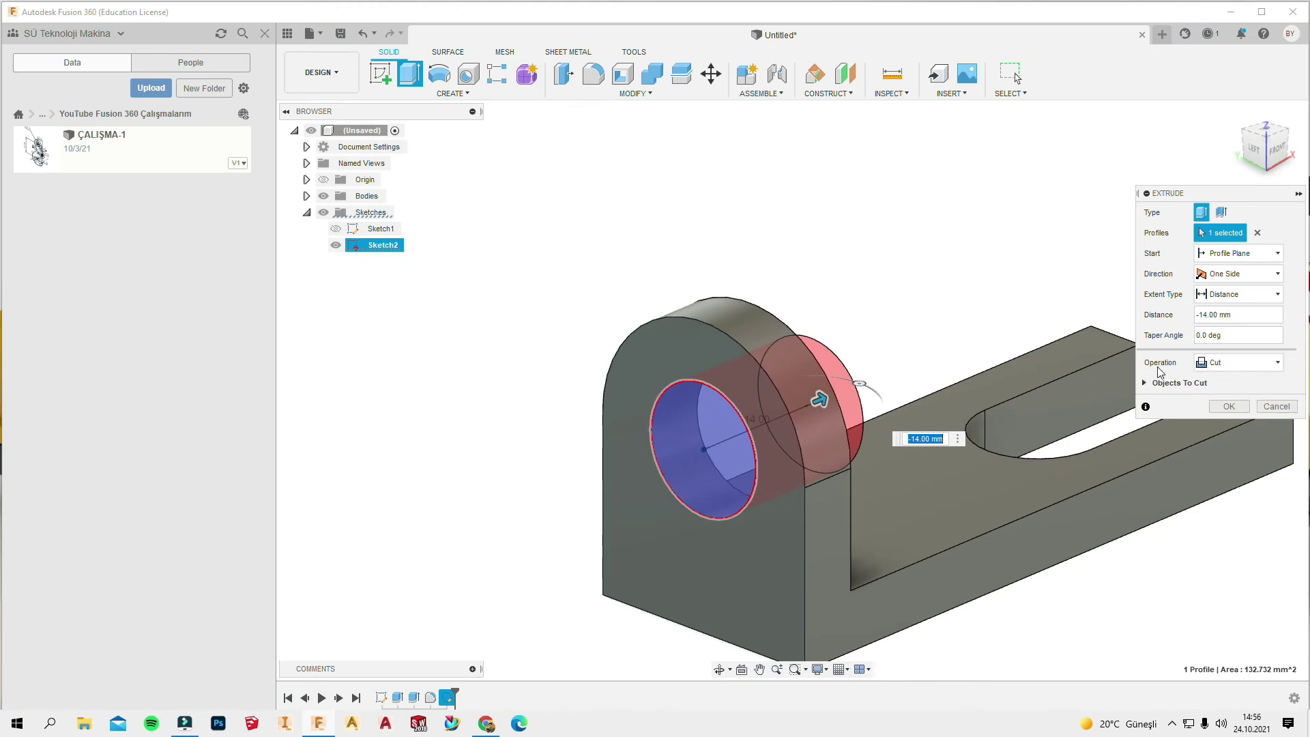
pyautogui.click(1231, 362)
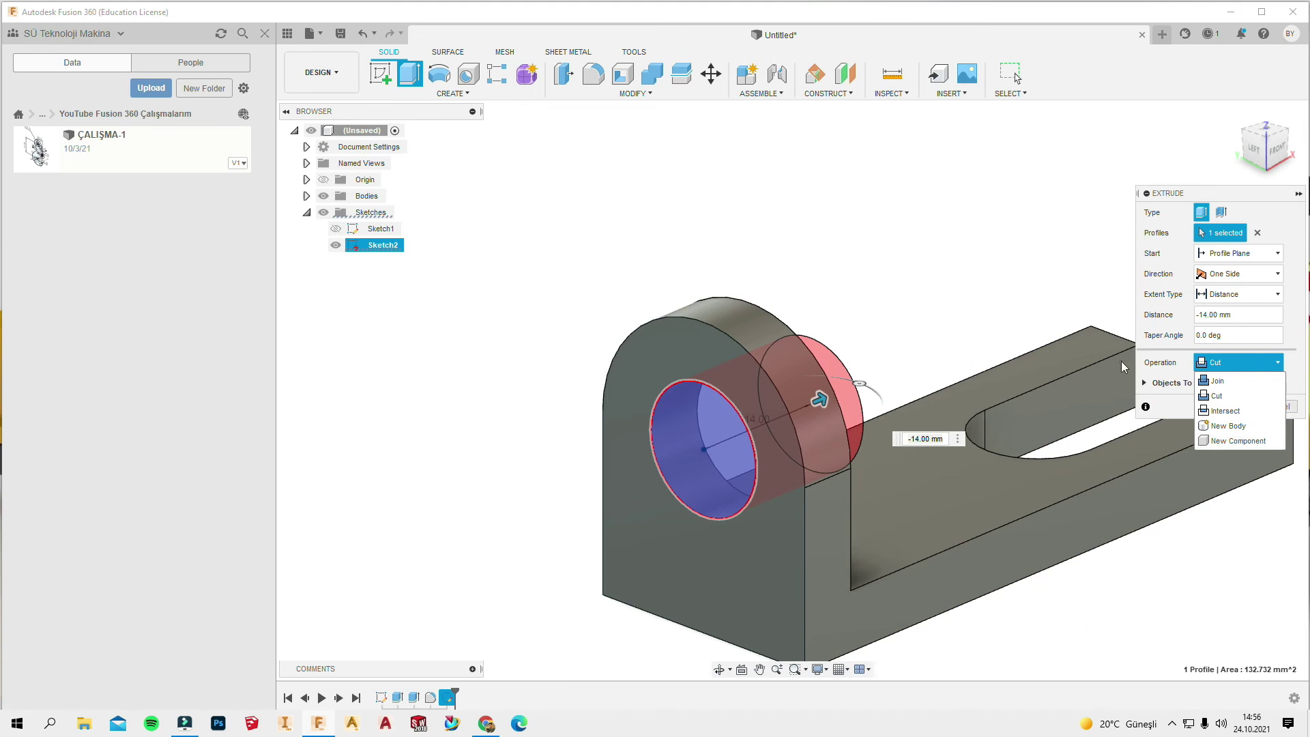
pyautogui.click(1159, 407)
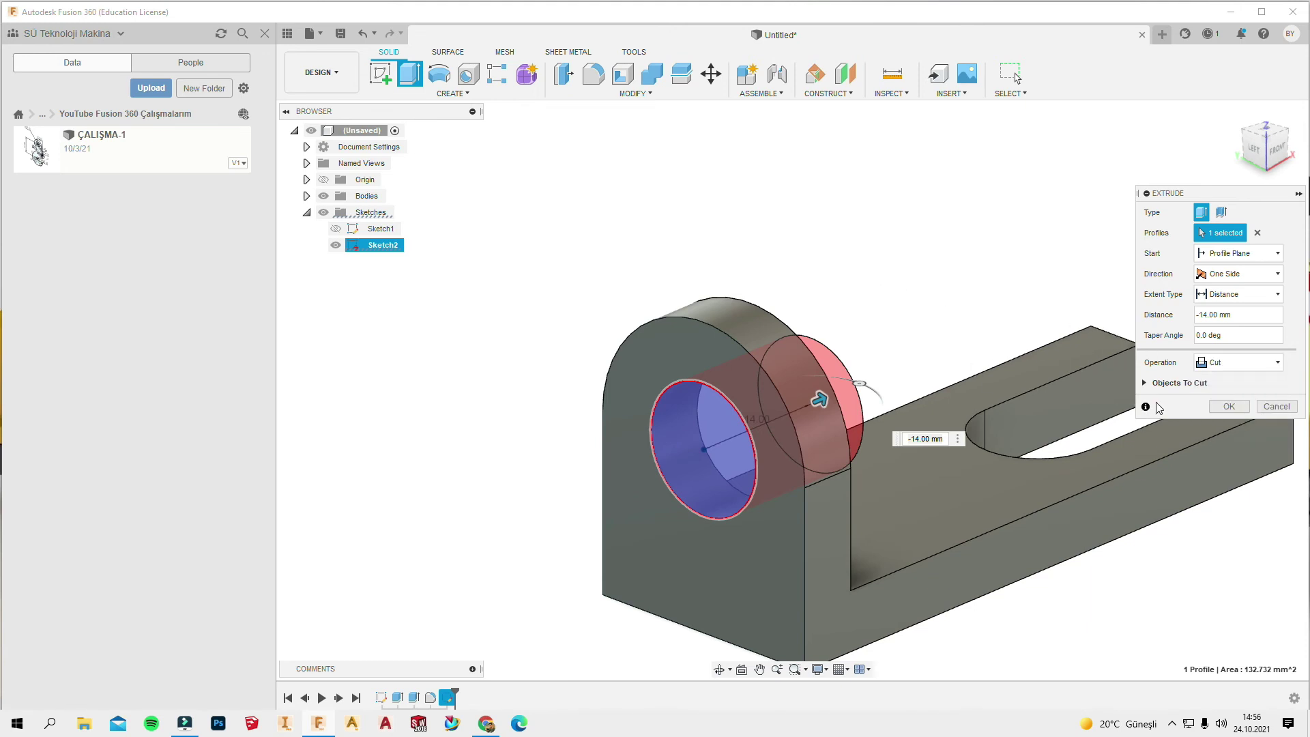
pyautogui.click(1244, 414)
pyautogui.scroll(-3, 752, 322)
# After checking the PDF, orbit to the base plate's bottom face and create Sketch3 on it
pyautogui.scroll(-3, 756, 322)
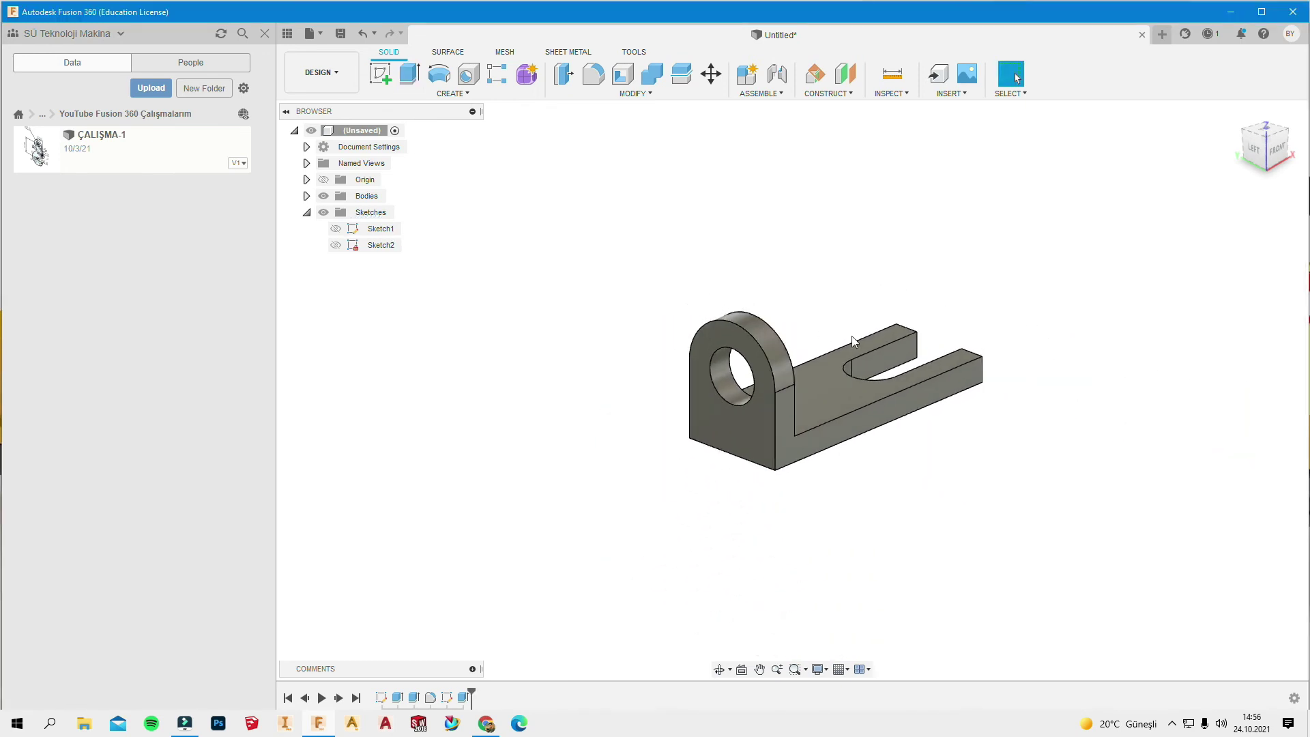
pyautogui.scroll(-2, 813, 375)
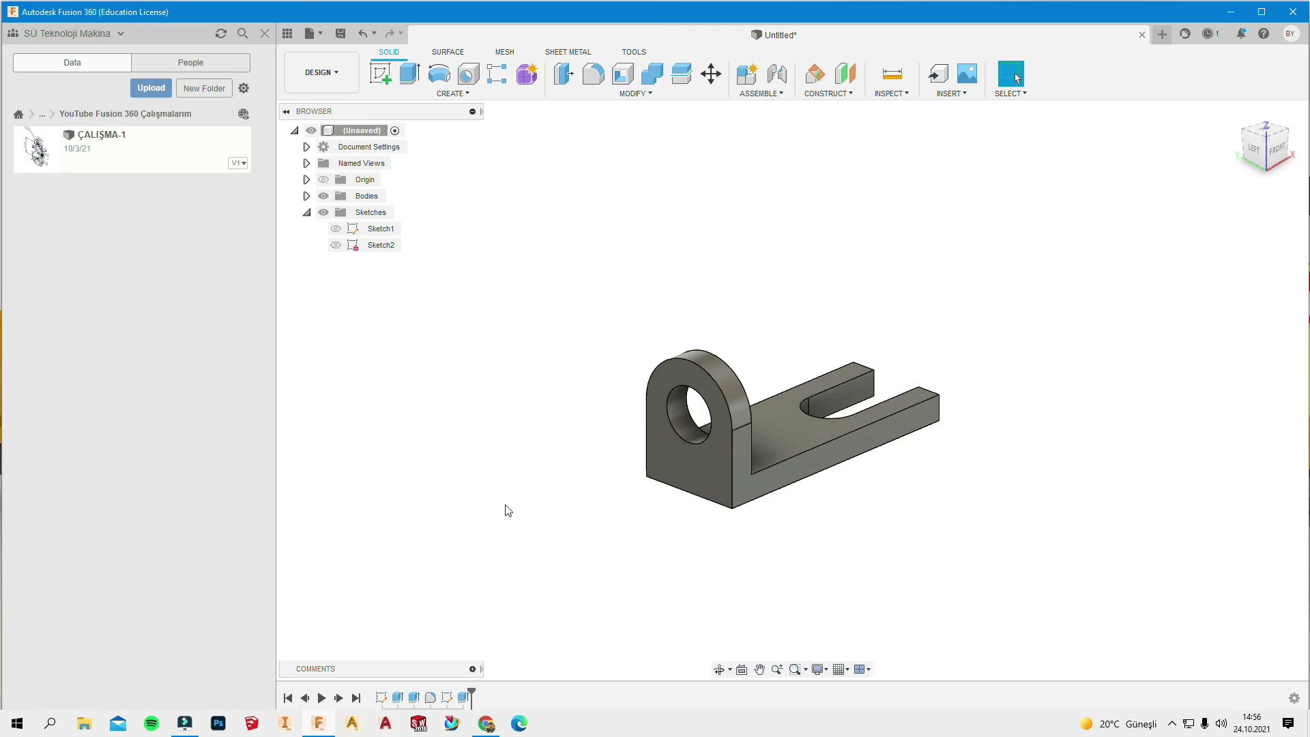
pyautogui.click(477, 724)
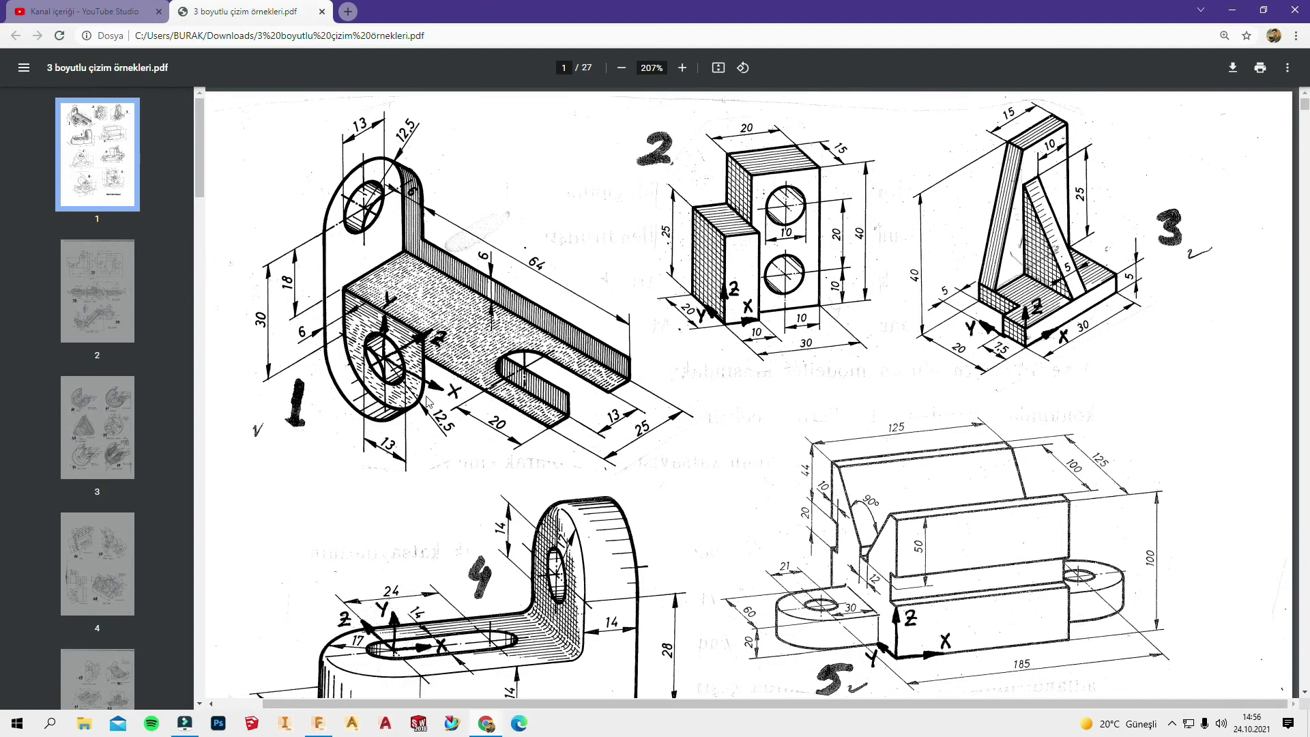
pyautogui.click(1233, 10)
pyautogui.moveTo(804, 362); pyautogui.dragTo(726, 248)
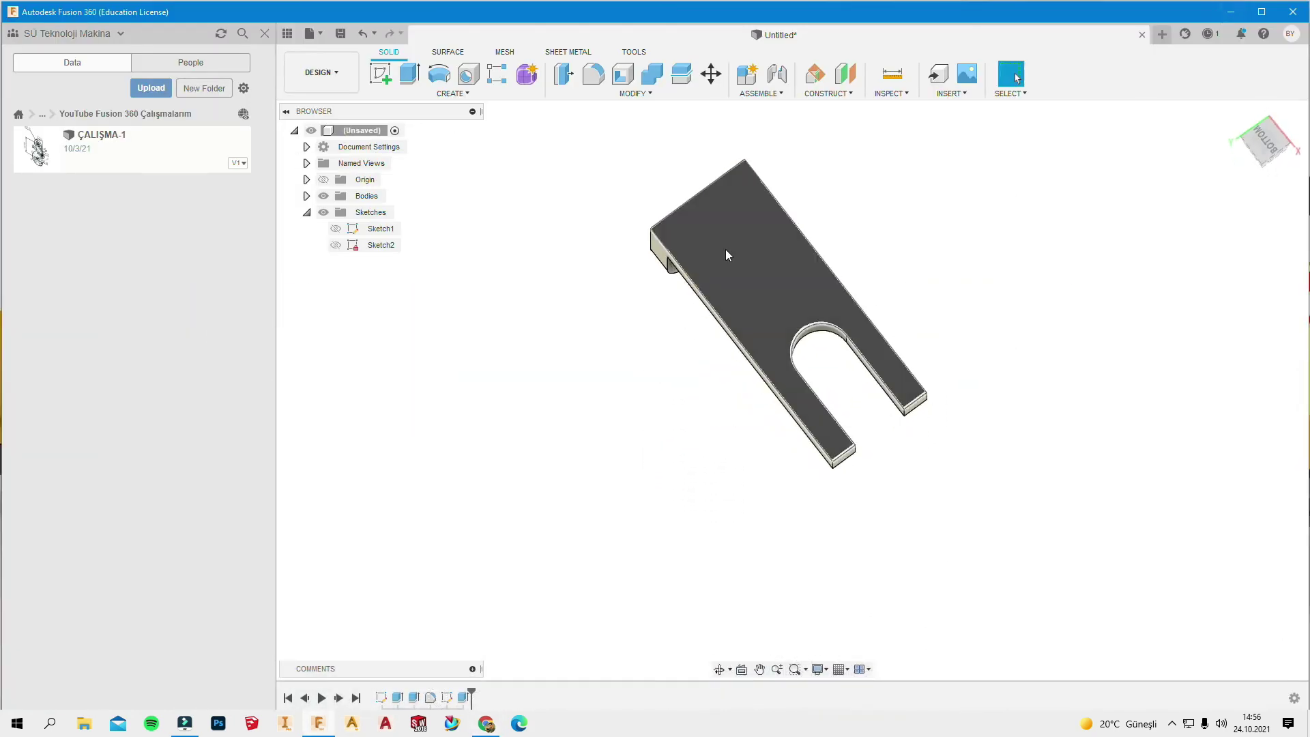
pyautogui.click(729, 218)
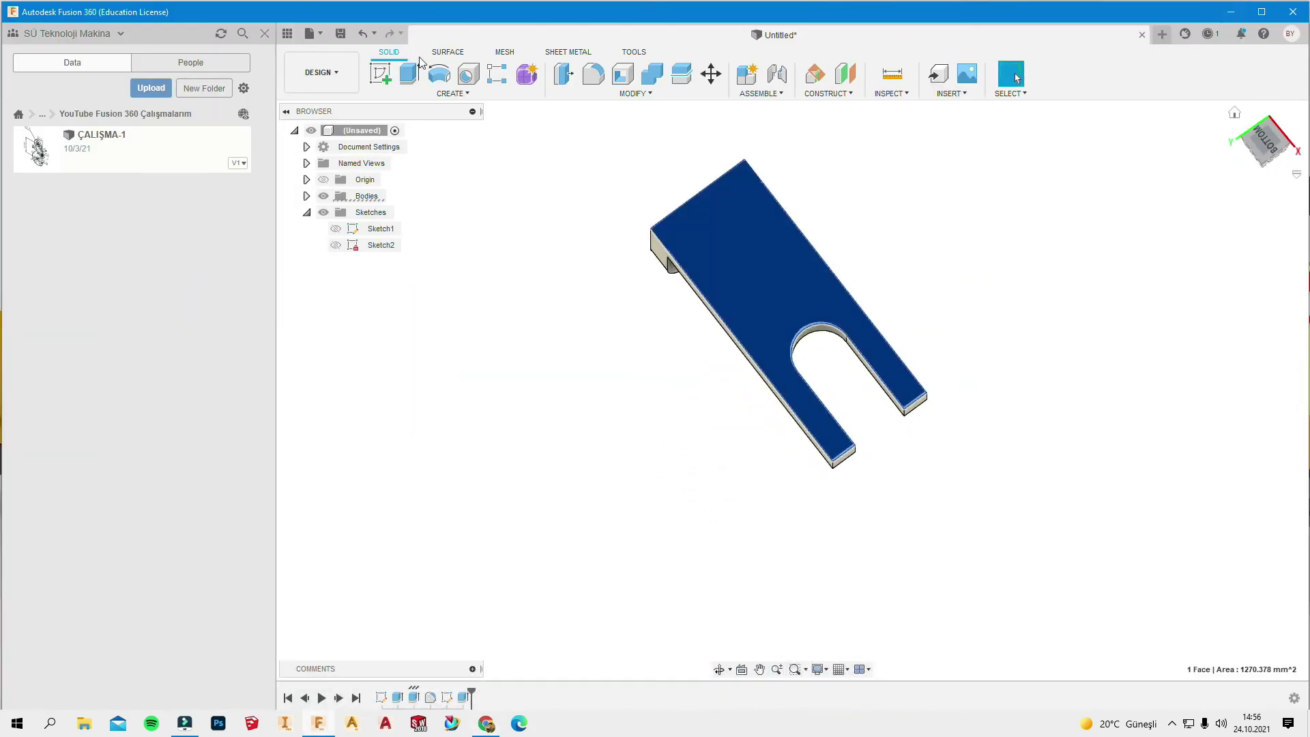
pyautogui.click(369, 75)
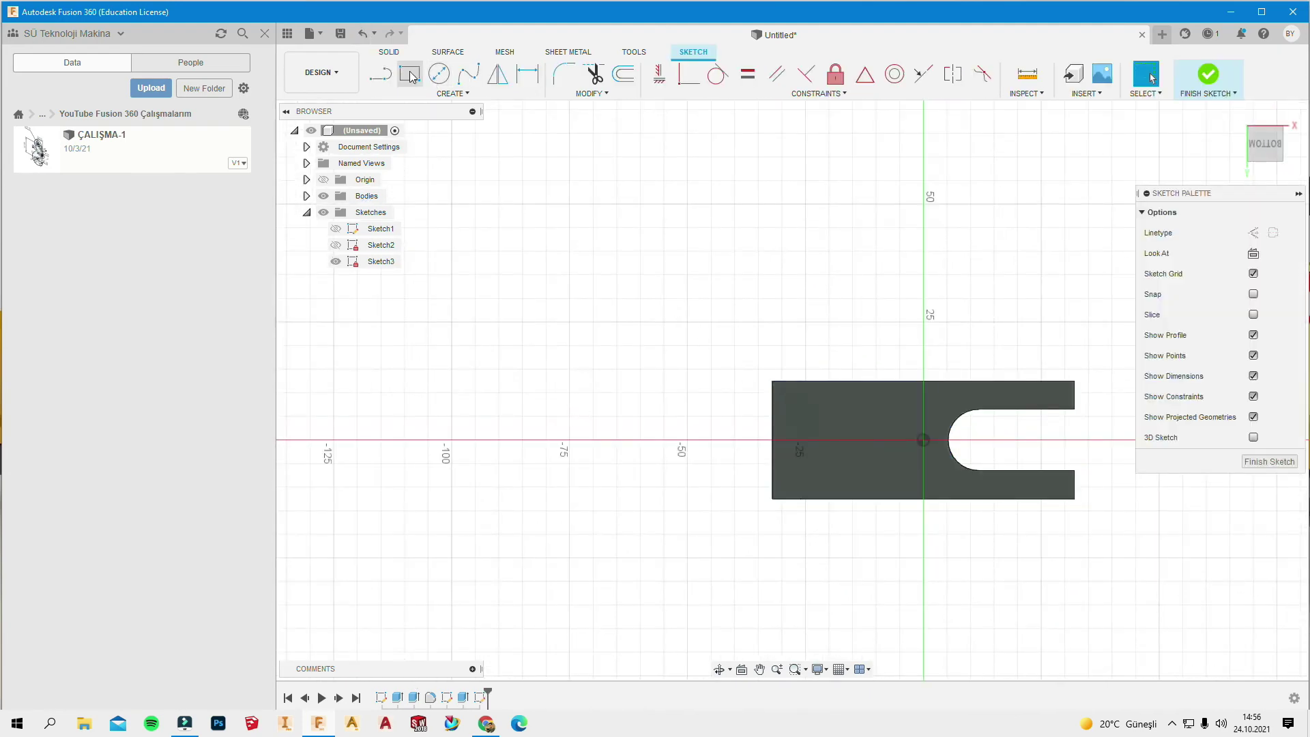
# Draw a 25 × 6 mm rectangle on the plate's underside and finish the sketch
pyautogui.click(410, 73)
pyautogui.click(772, 499)
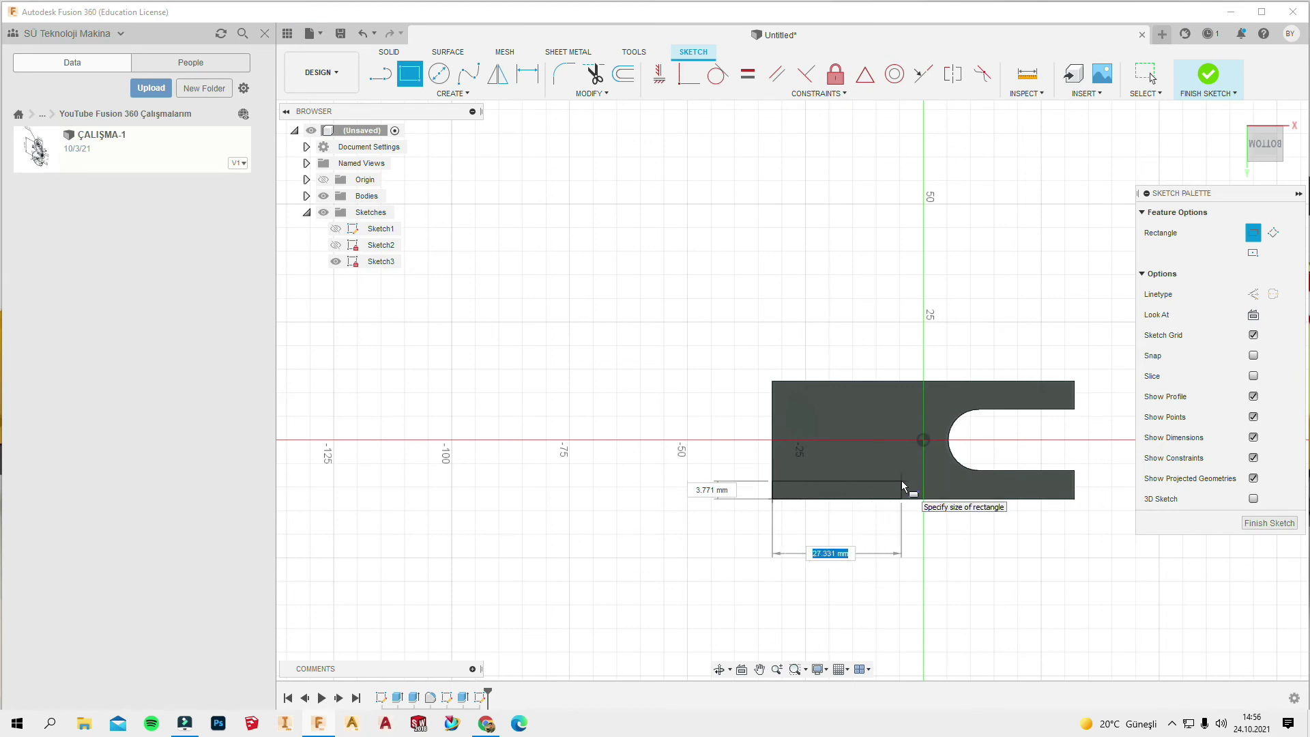
pyautogui.write('25')
pyautogui.press('Tab')
pyautogui.write('6')
pyautogui.press('Return')
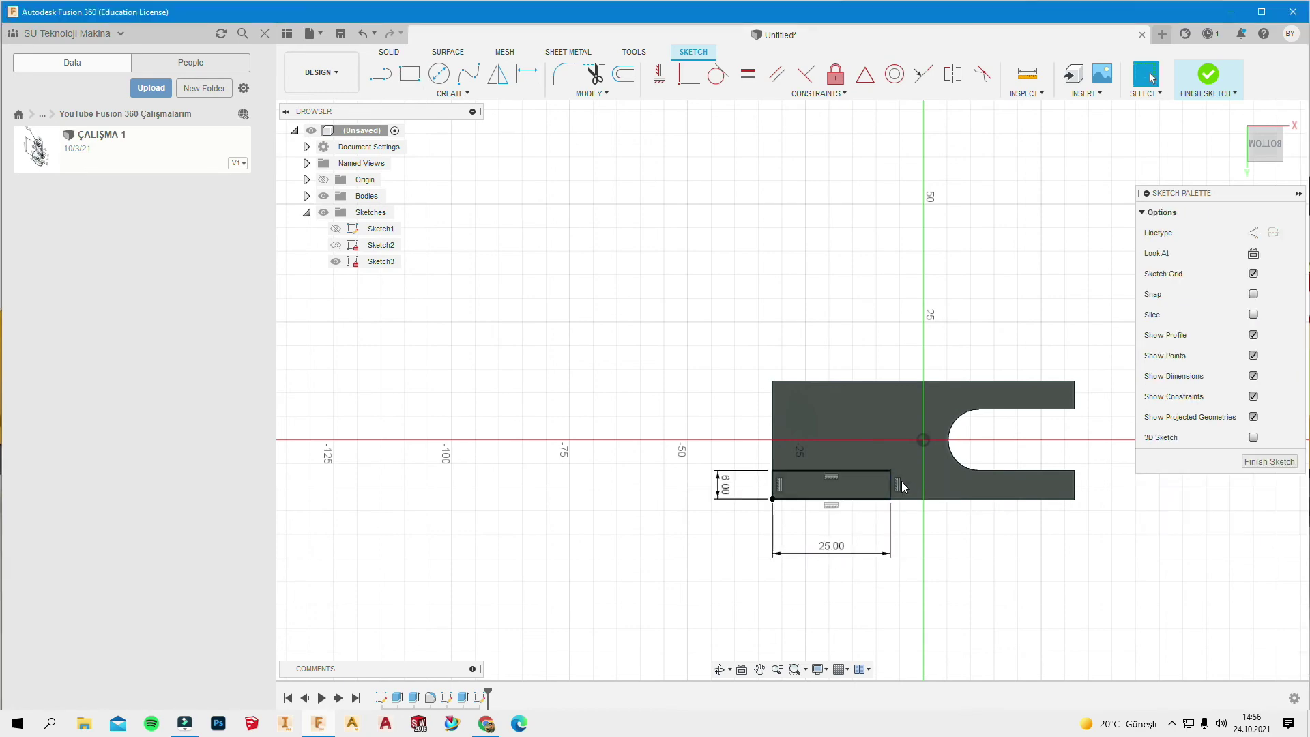
pyautogui.scroll(3, 824, 473)
pyautogui.scroll(2, 823, 473)
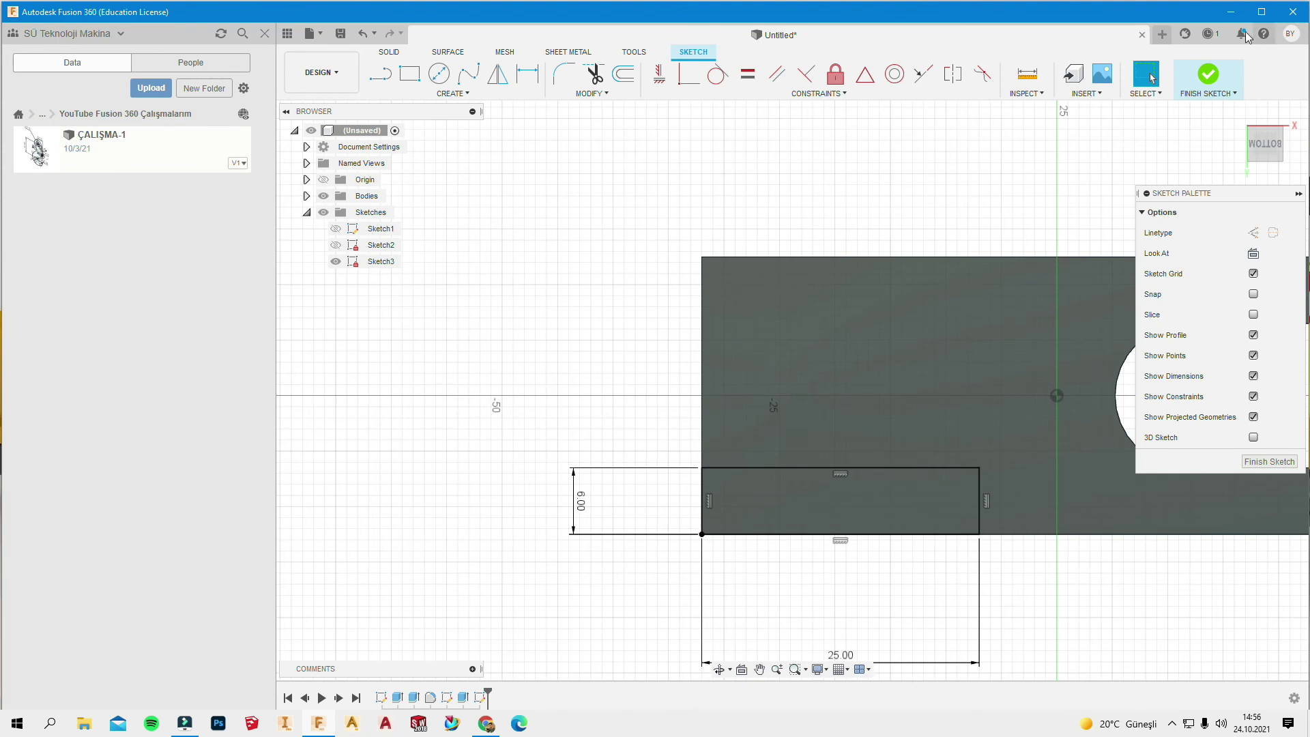
pyautogui.click(1213, 74)
# Extrude the small rectangle 30.5 mm to form the lower tab block
pyautogui.press('e')
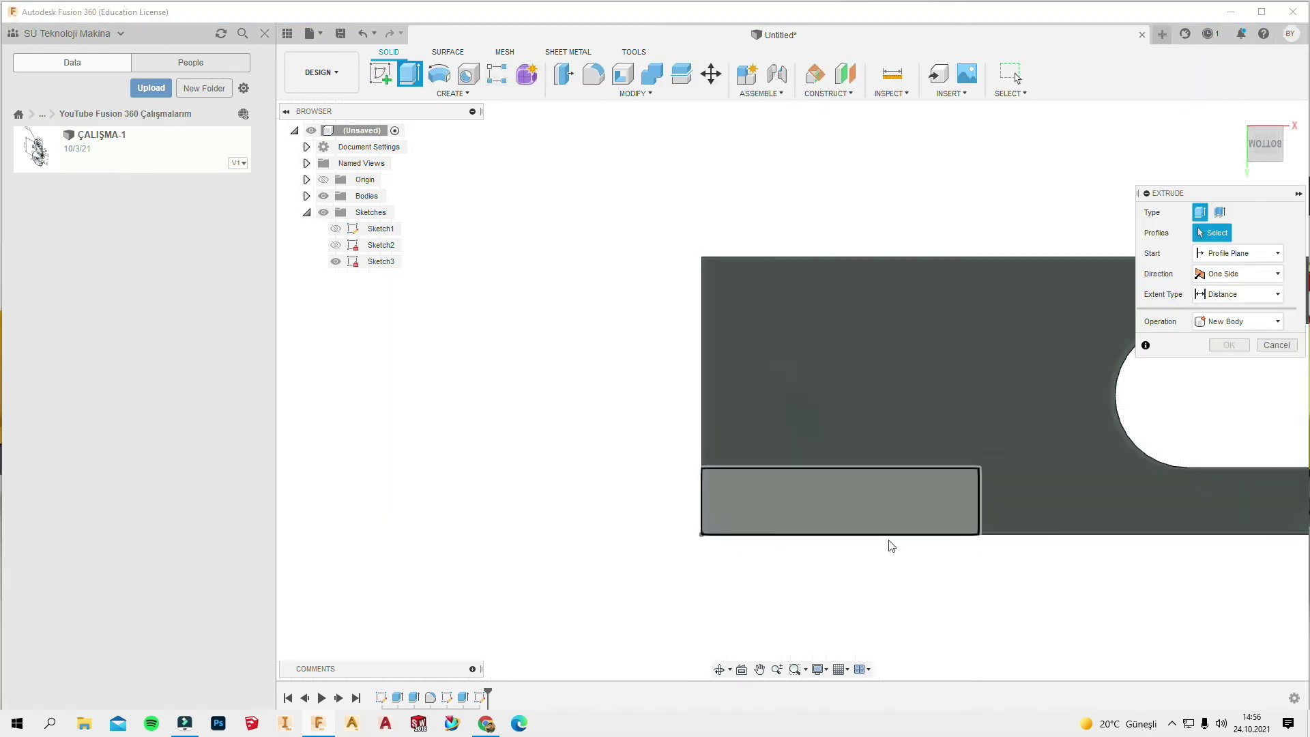
pyautogui.click(858, 515)
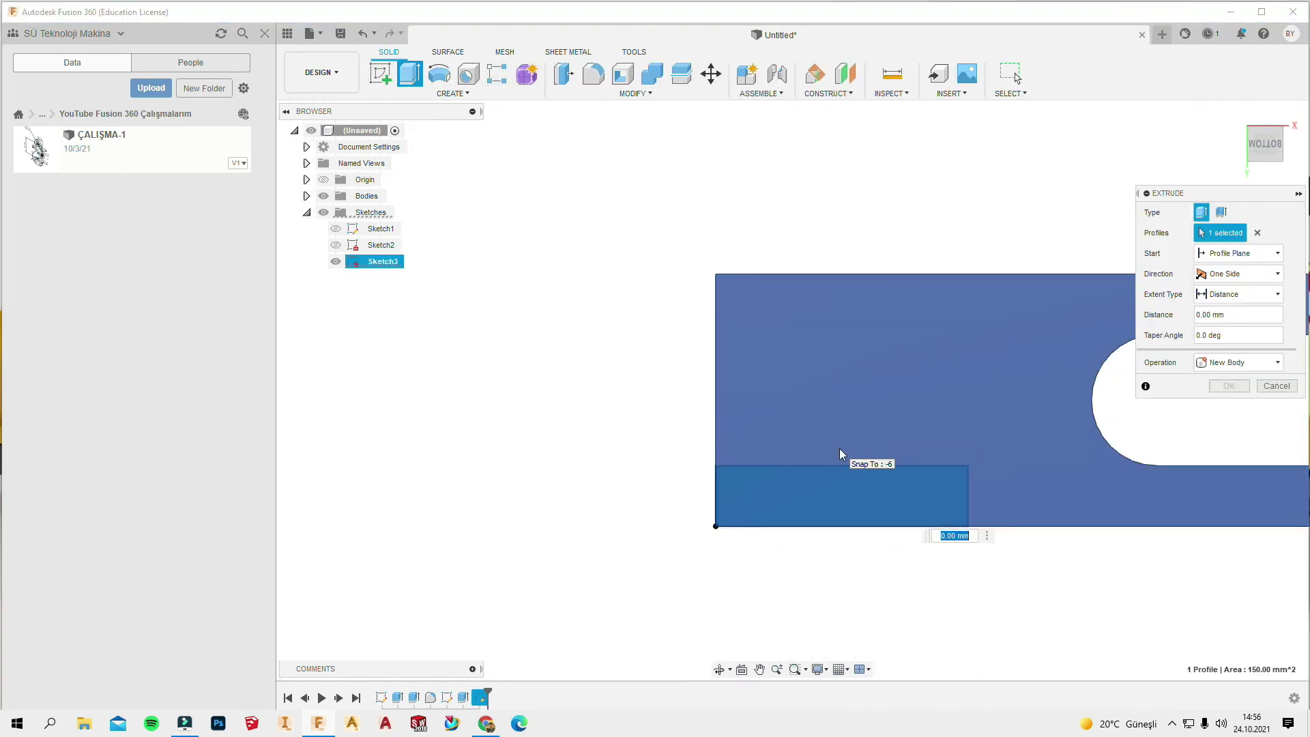
pyautogui.write('30,5')
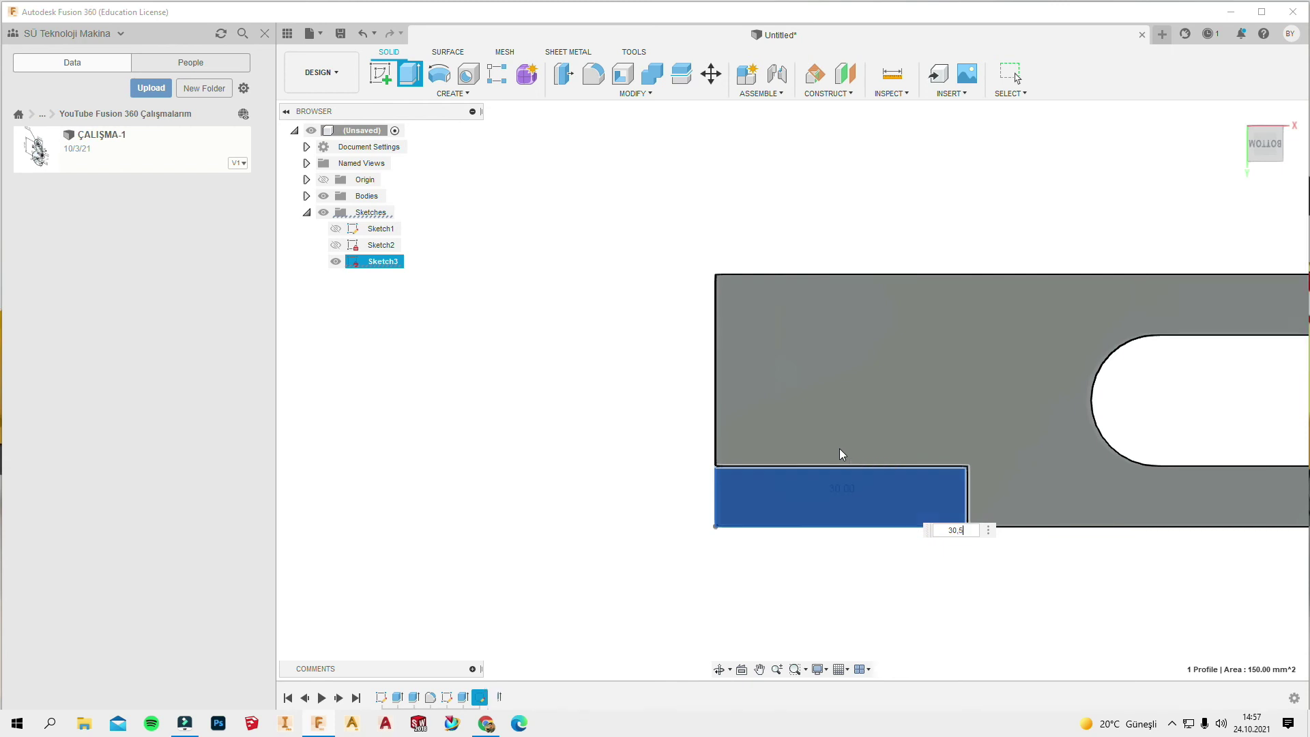
pyautogui.press('Return')
pyautogui.moveTo(766, 248)
pyautogui.keyDown('shift'); pyautogui.mouseDown(button='middle')
pyautogui.moveTo(760, 380)
pyautogui.moveTo(757, 338)
pyautogui.moveTo(724, 470)
pyautogui.mouseUp(button='middle'); pyautogui.keyUp('shift')
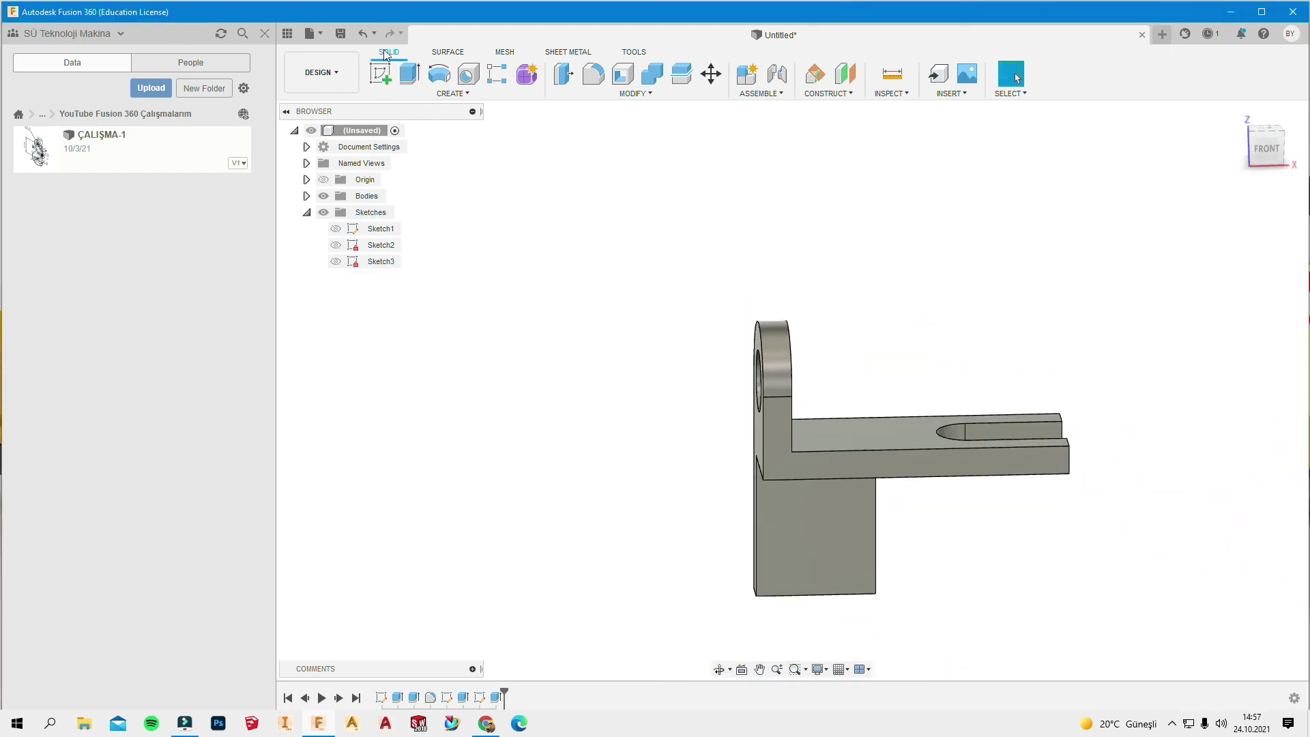
# Fillet the lower tab's two end edges with a 12 mm radius
pyautogui.click(593, 74)
pyautogui.scroll(-3, 778, 566)
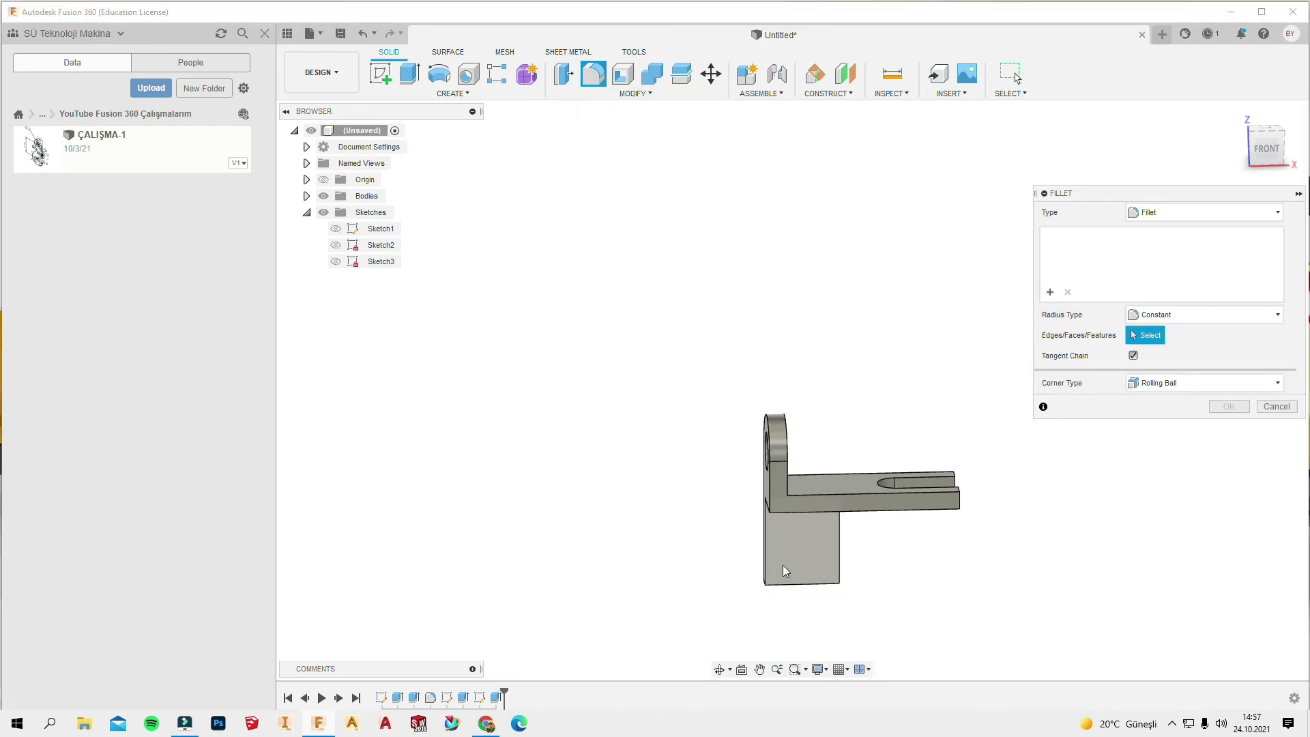
pyautogui.moveTo(783, 566)
pyautogui.keyDown('shift'); pyautogui.mouseDown(button='middle')
pyautogui.moveTo(755, 427)
pyautogui.moveTo(736, 467)
pyautogui.mouseUp(button='middle'); pyautogui.keyUp('shift')
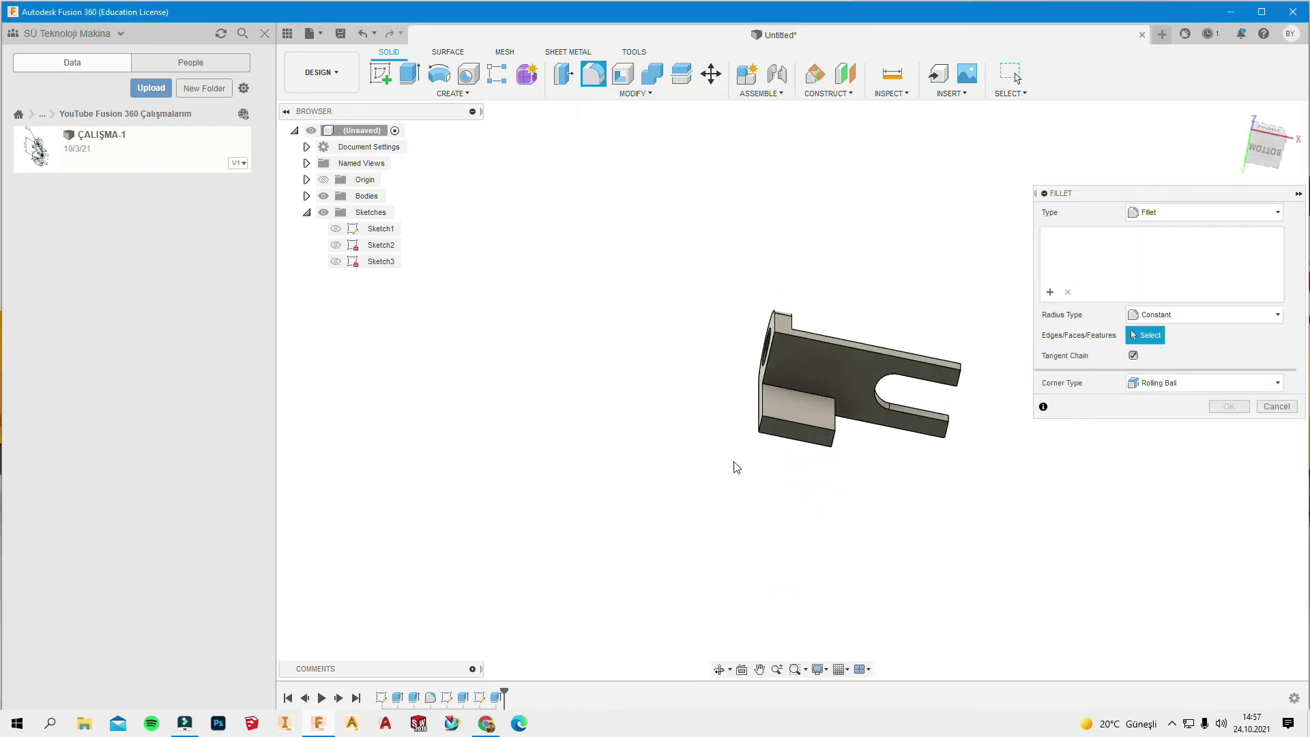
pyautogui.click(763, 427)
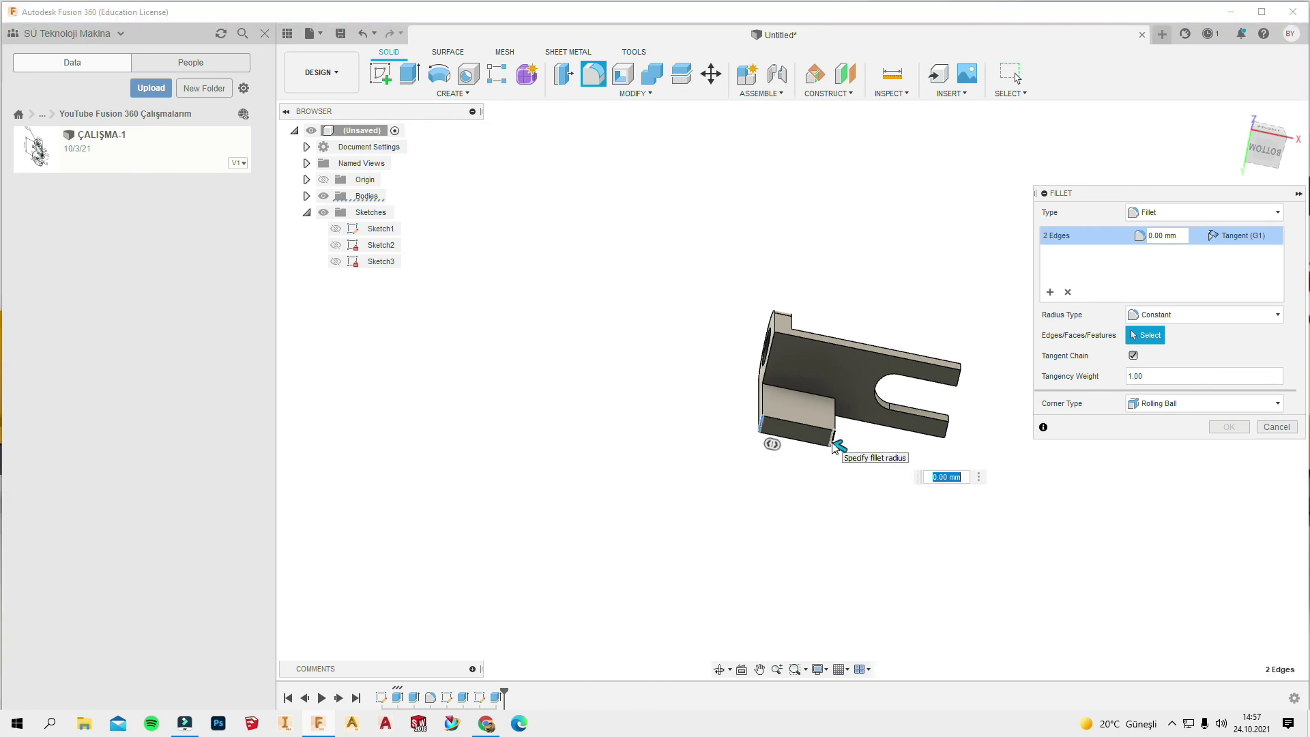
pyautogui.write('12')
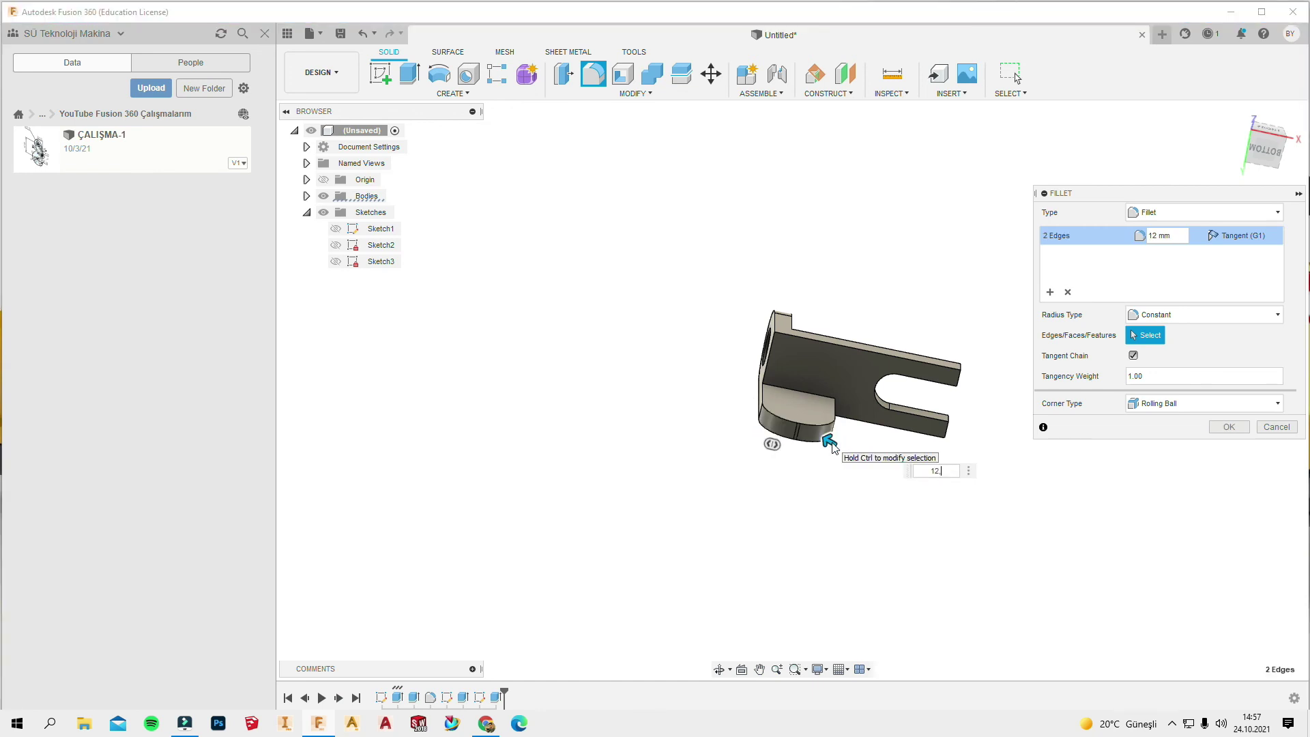
pyautogui.press('Return')
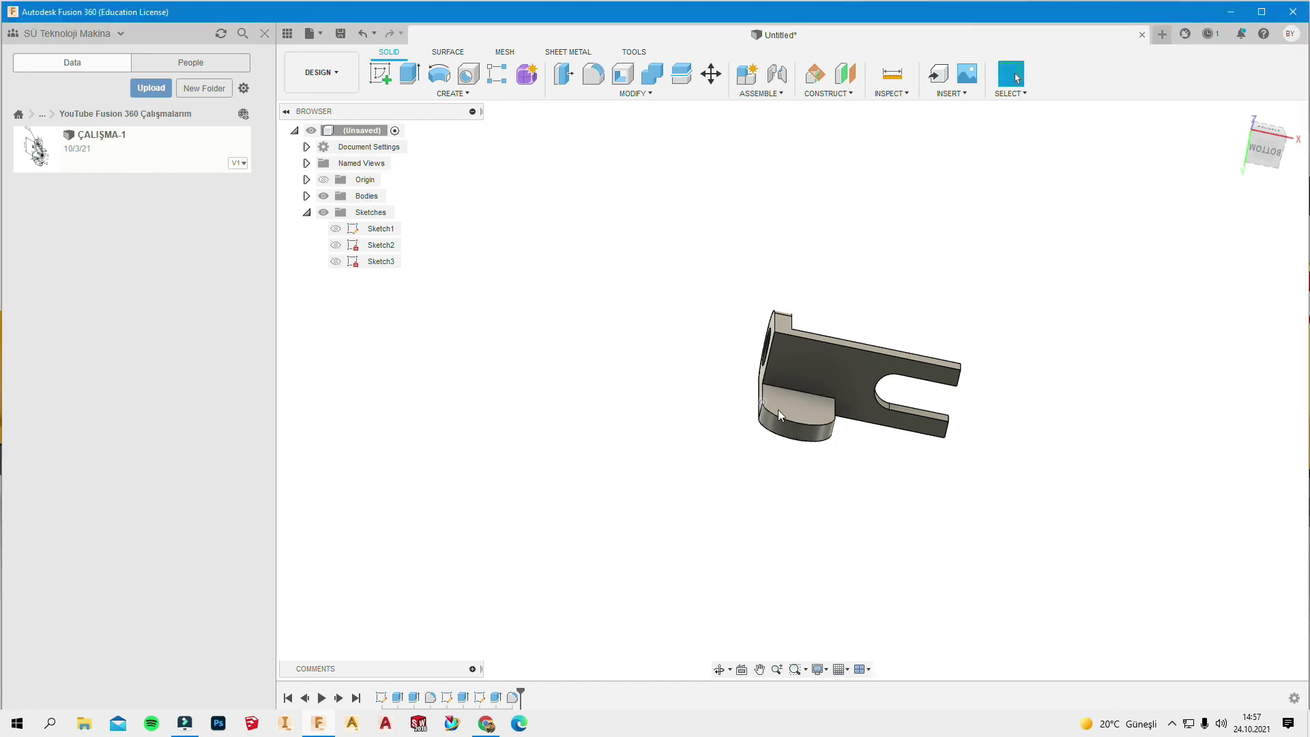
pyautogui.click(779, 412)
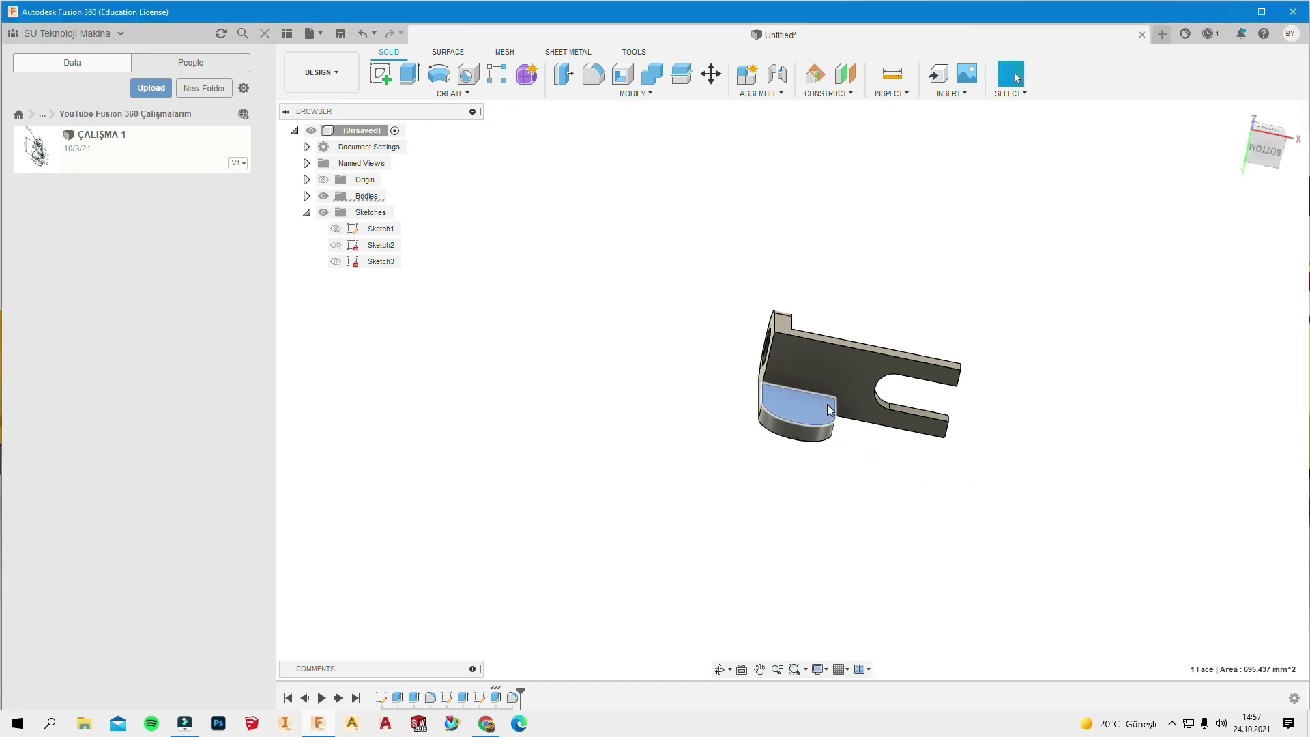
# Sketch a 13 mm diameter circle centred in the lower tab's rounded end
pyautogui.click(381, 73)
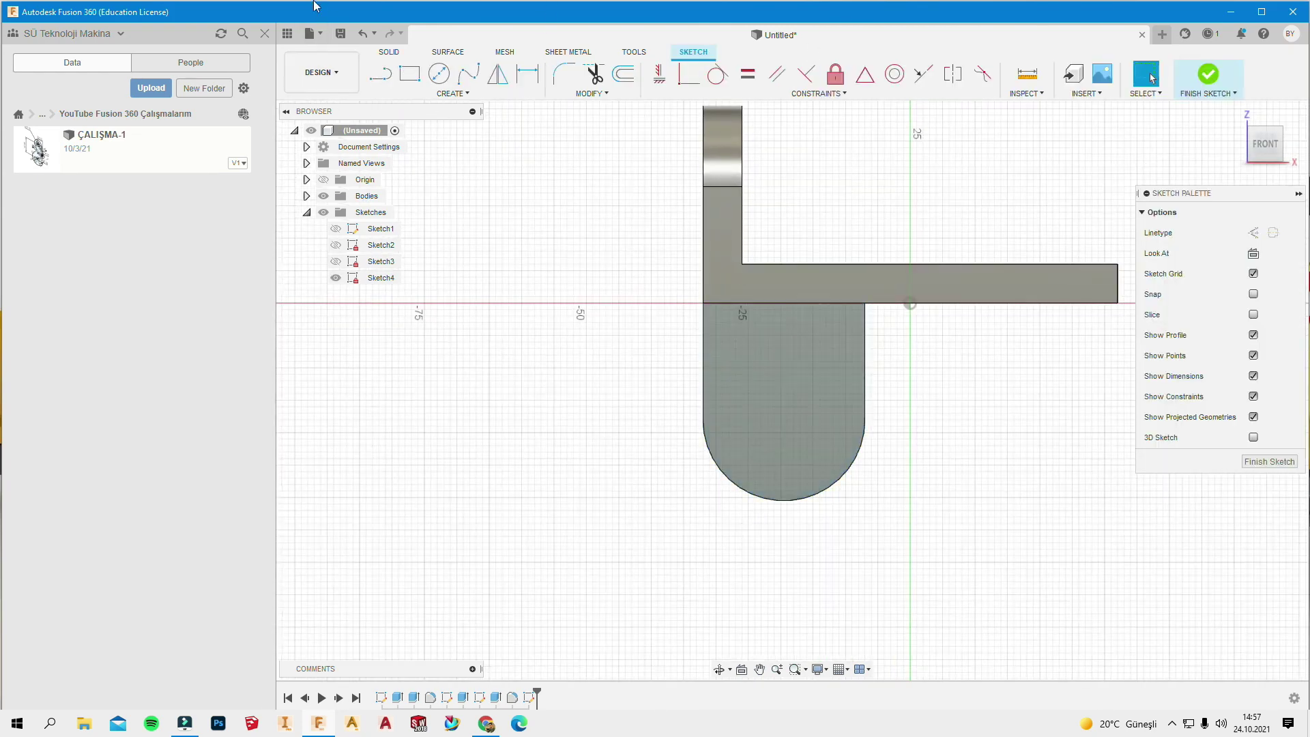
pyautogui.click(438, 74)
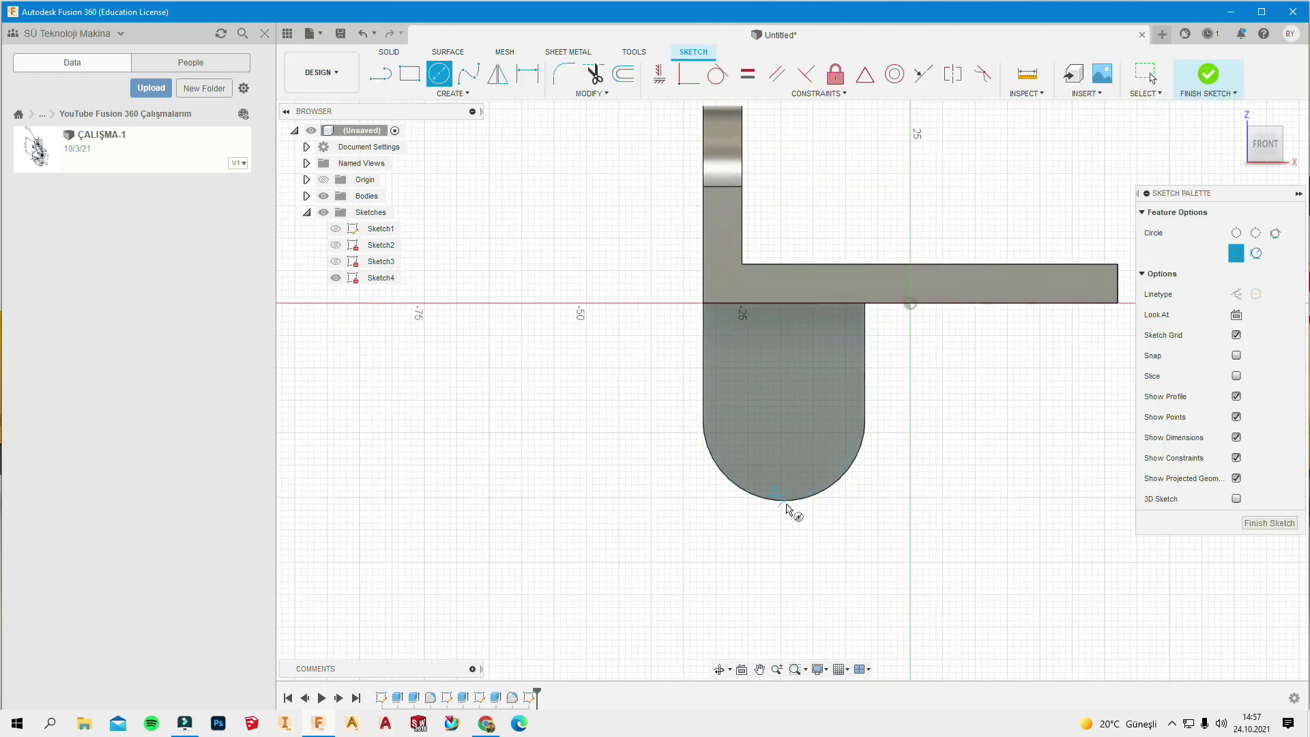
pyautogui.click(785, 419)
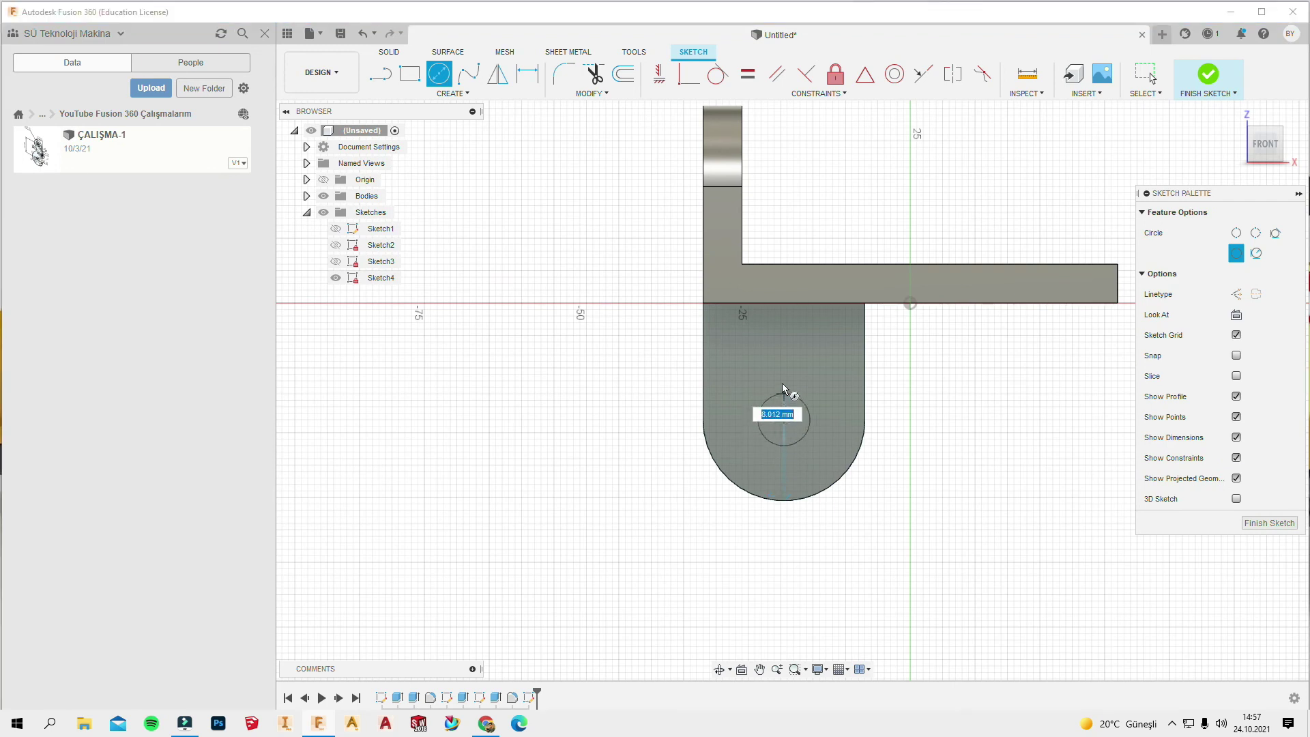
pyautogui.click(781, 373)
pyautogui.press('Escape')
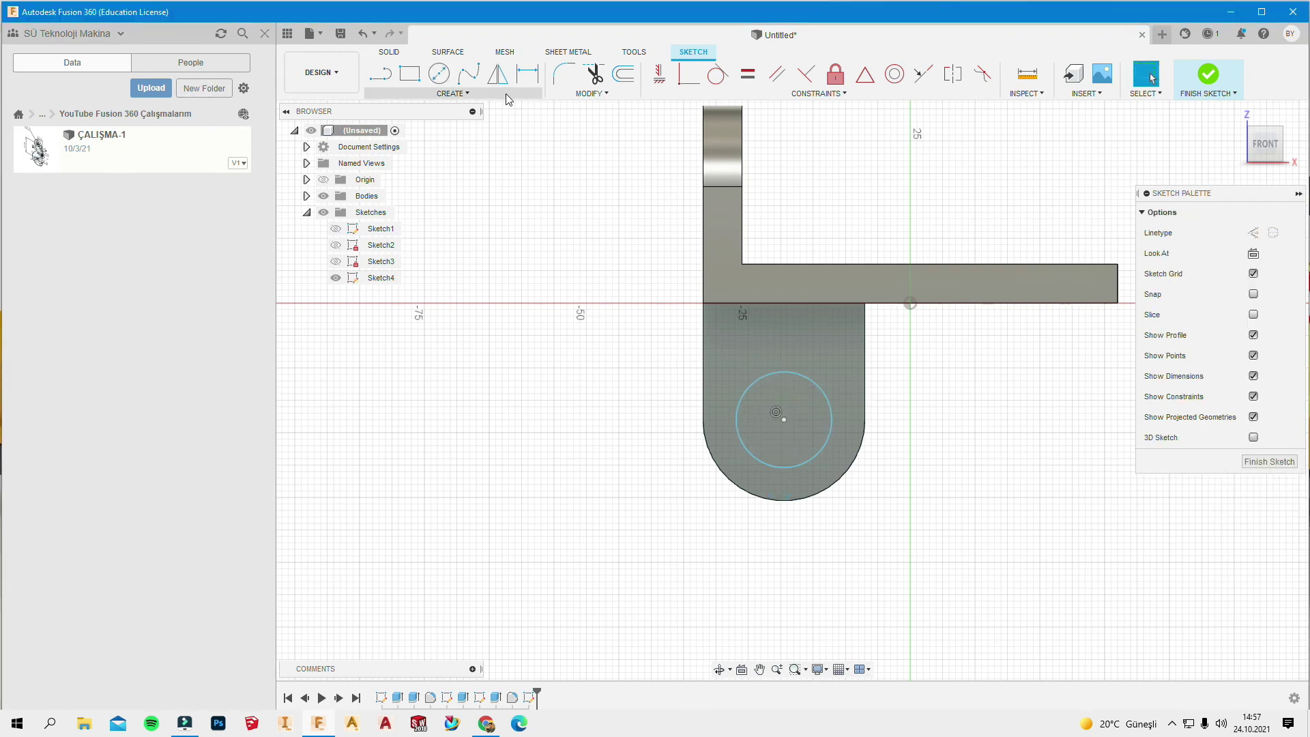
pyautogui.click(528, 74)
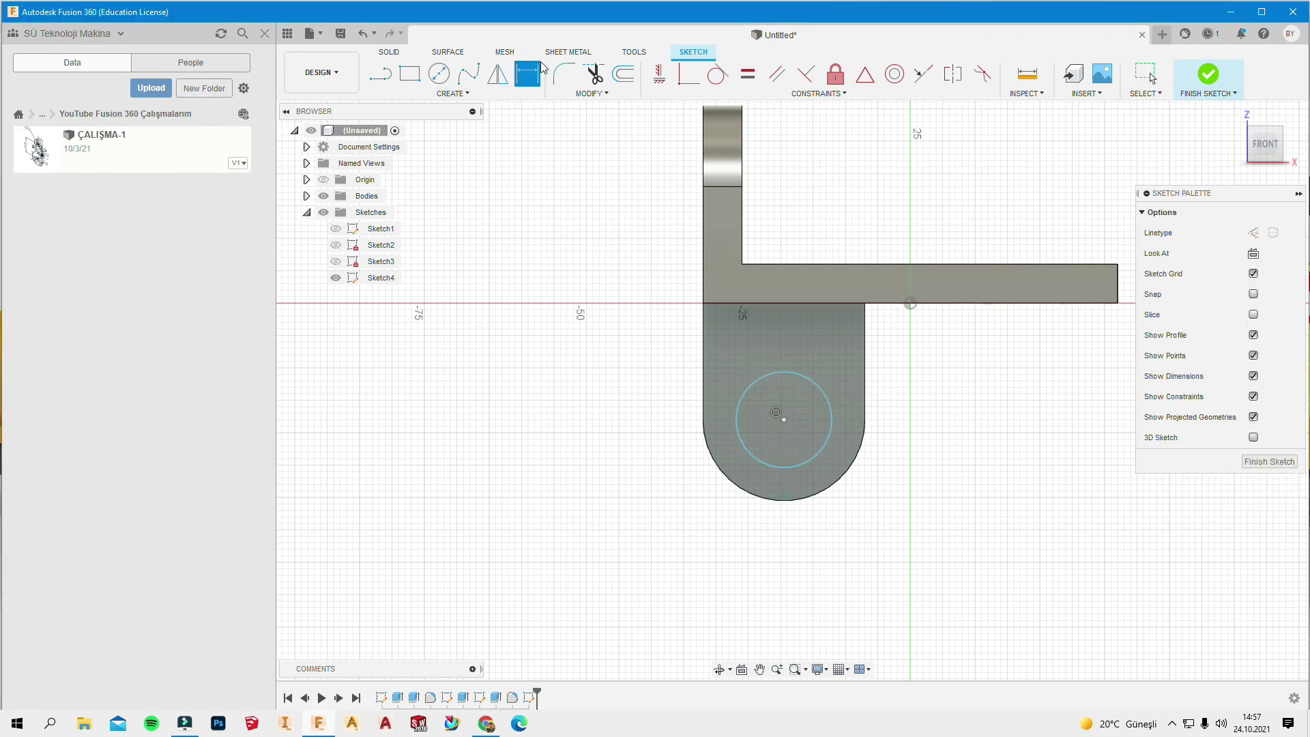
pyautogui.click(738, 407)
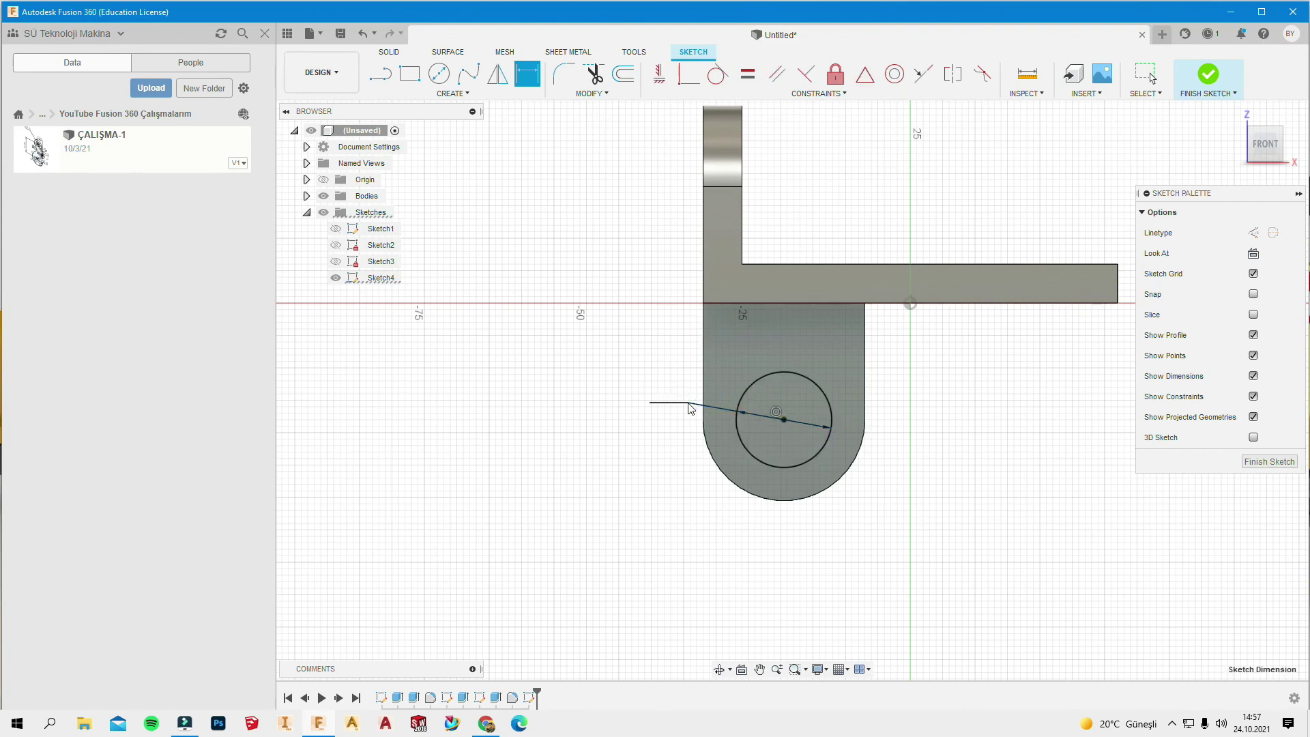
pyautogui.click(690, 403)
pyautogui.write('3')
pyautogui.press('Return')
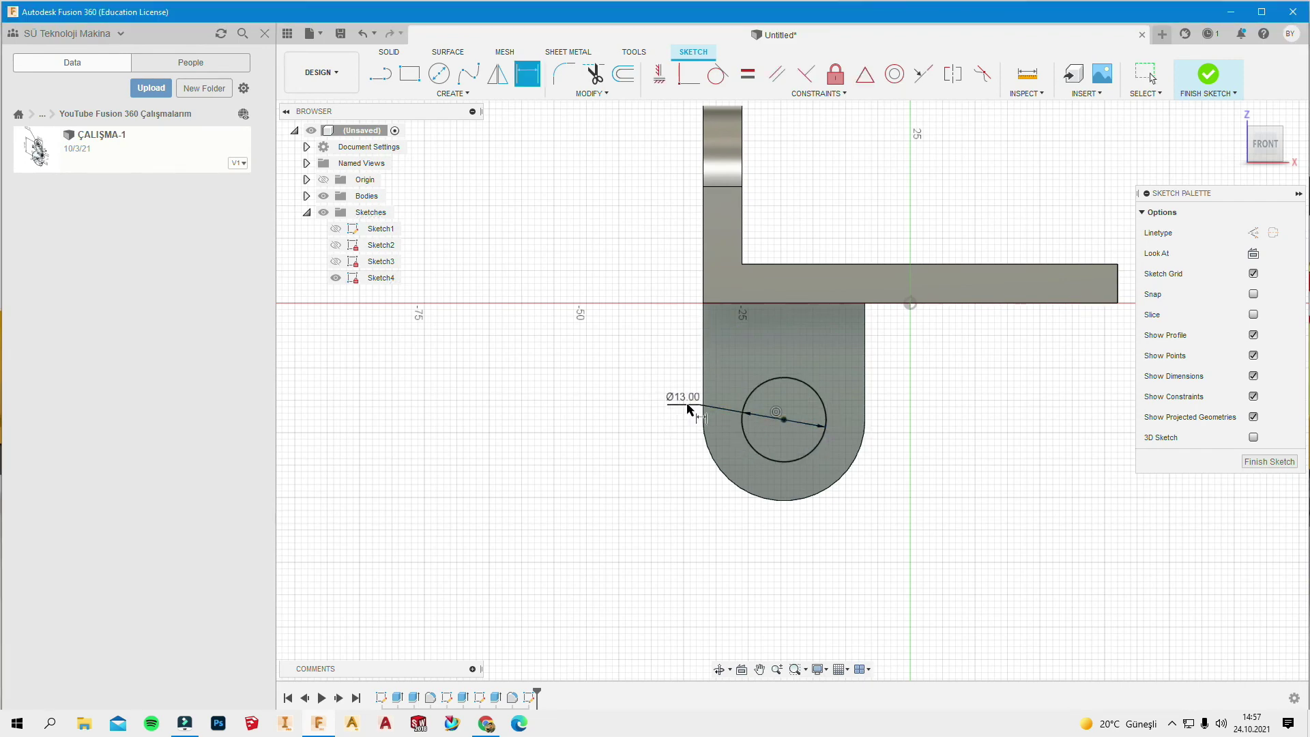
pyautogui.click(1208, 73)
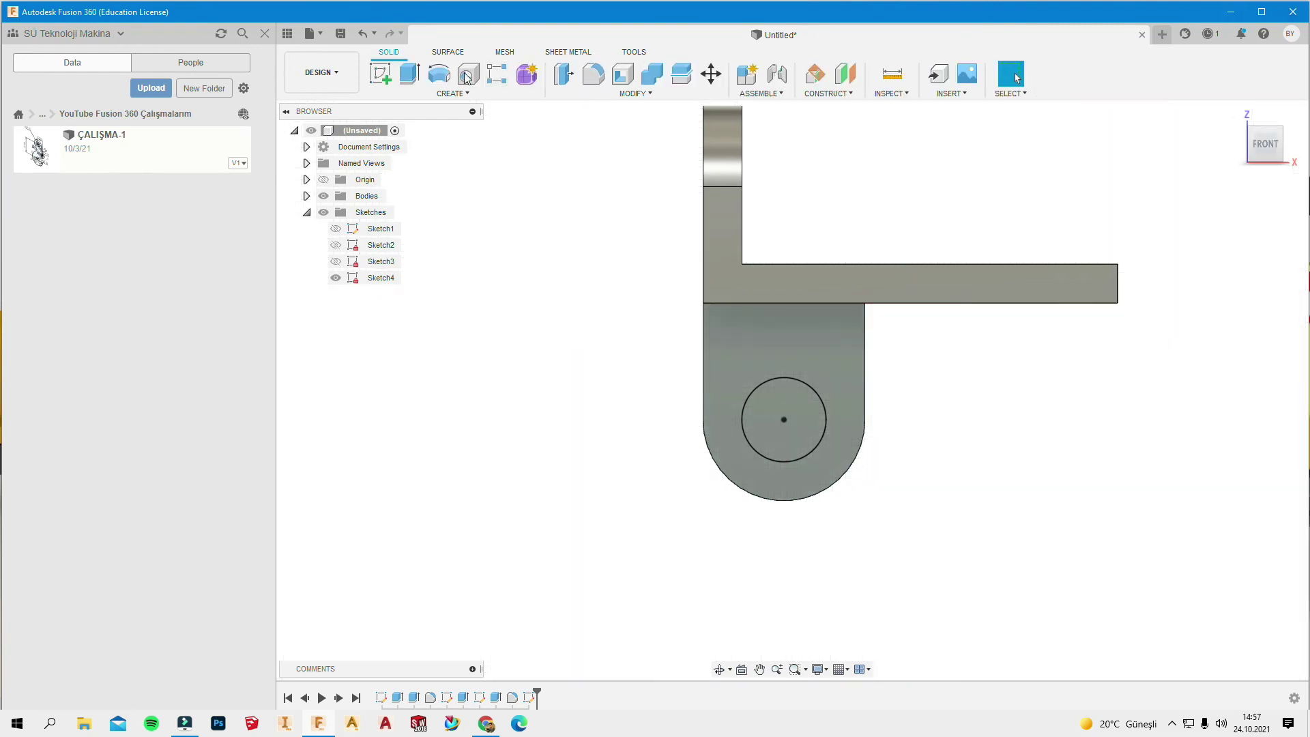
# Extrude the 13 mm circle as a 17 mm cut through the tab
pyautogui.click(411, 73)
pyautogui.click(785, 450)
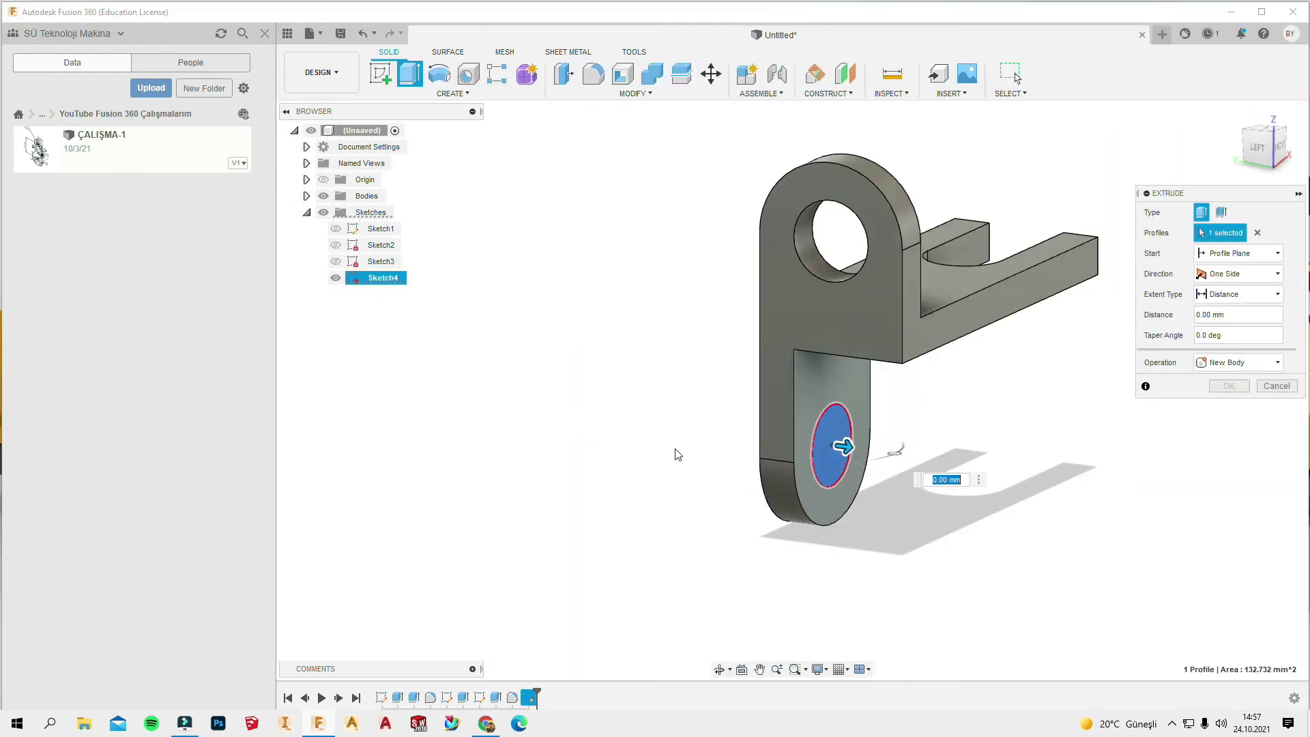
pyautogui.click(1239, 363)
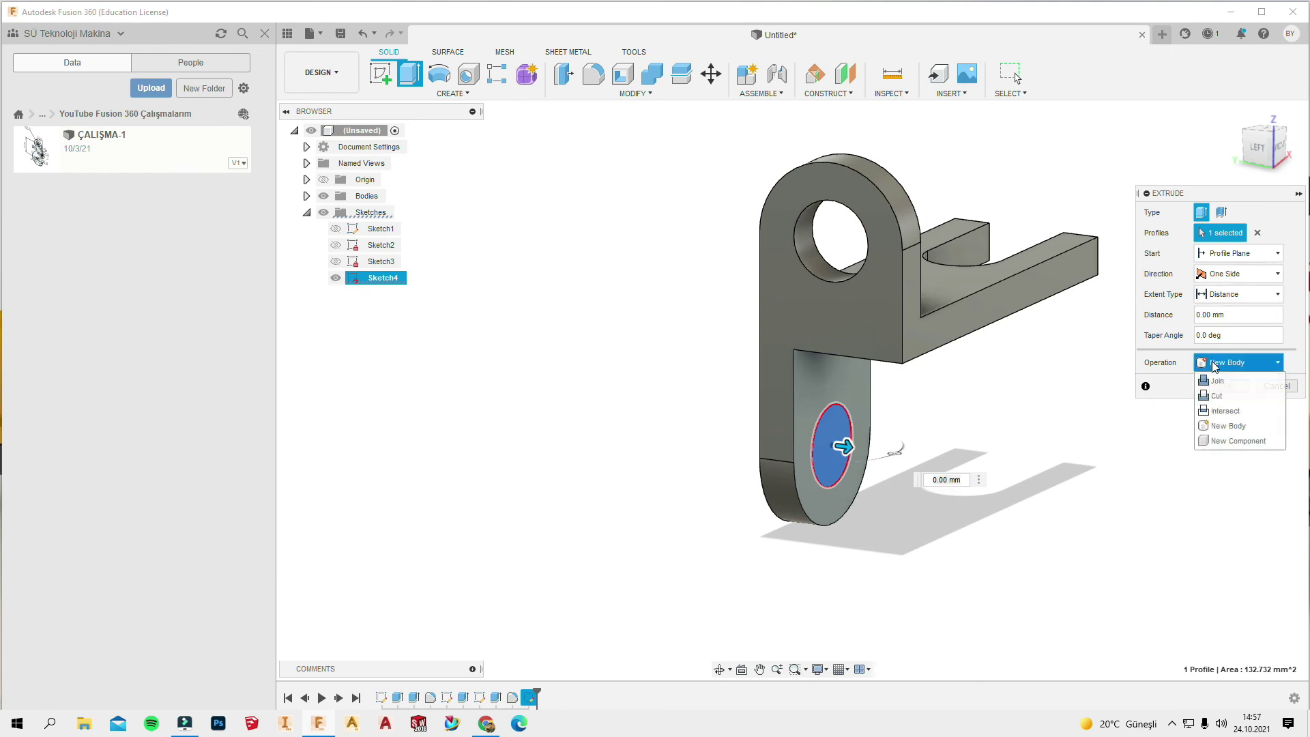
pyautogui.click(1222, 411)
pyautogui.moveTo(846, 443); pyautogui.dragTo(724, 431)
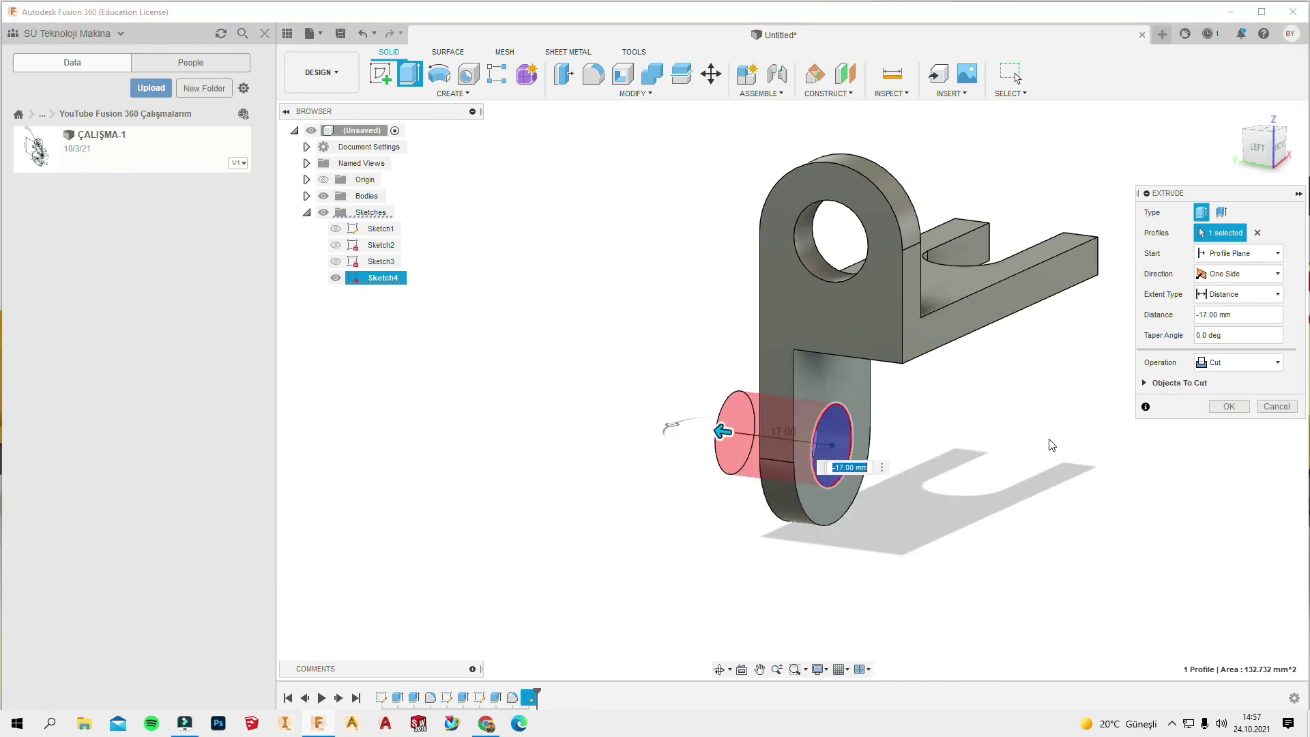
pyautogui.click(1230, 408)
pyautogui.scroll(-5, 797, 414)
pyautogui.scroll(-3, 966, 342)
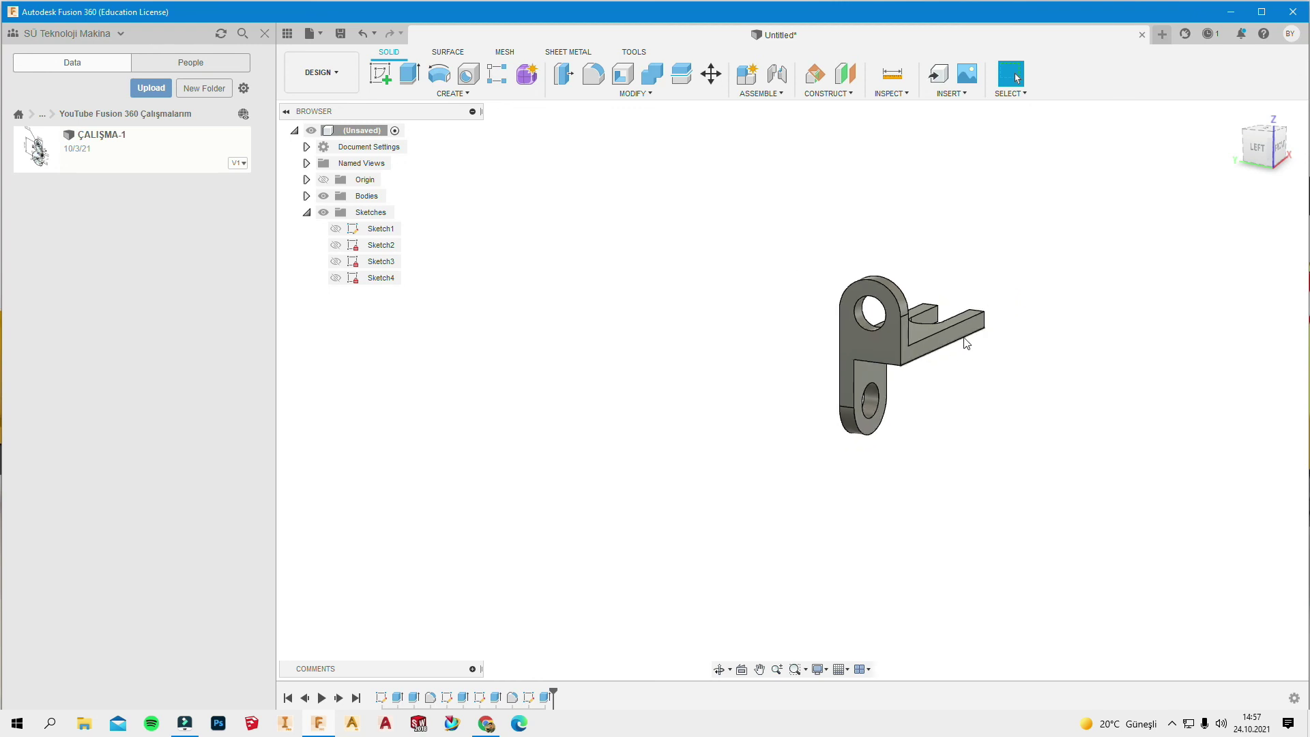
pyautogui.moveTo(966, 343)
pyautogui.keyDown('shift'); pyautogui.mouseDown(button='middle')
pyautogui.moveTo(892, 438)
pyautogui.moveTo(876, 202)
pyautogui.moveTo(787, 362)
pyautogui.moveTo(886, 295)
pyautogui.moveTo(973, 332)
pyautogui.moveTo(886, 298)
pyautogui.moveTo(945, 307)
pyautogui.moveTo(1068, 263)
pyautogui.moveTo(1012, 119)
pyautogui.moveTo(921, 293)
pyautogui.mouseUp(button='middle'); pyautogui.keyUp('shift')
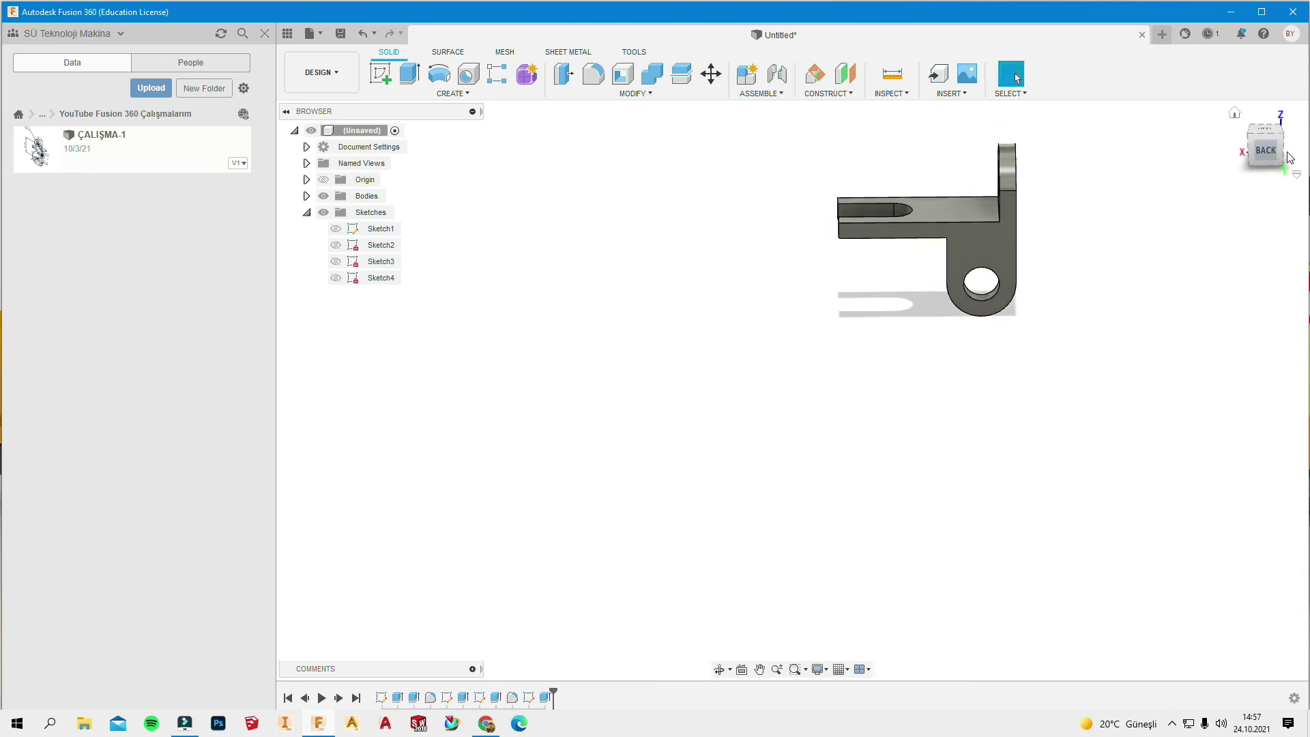
pyautogui.moveTo(1290, 157); pyautogui.dragTo(1253, 150)
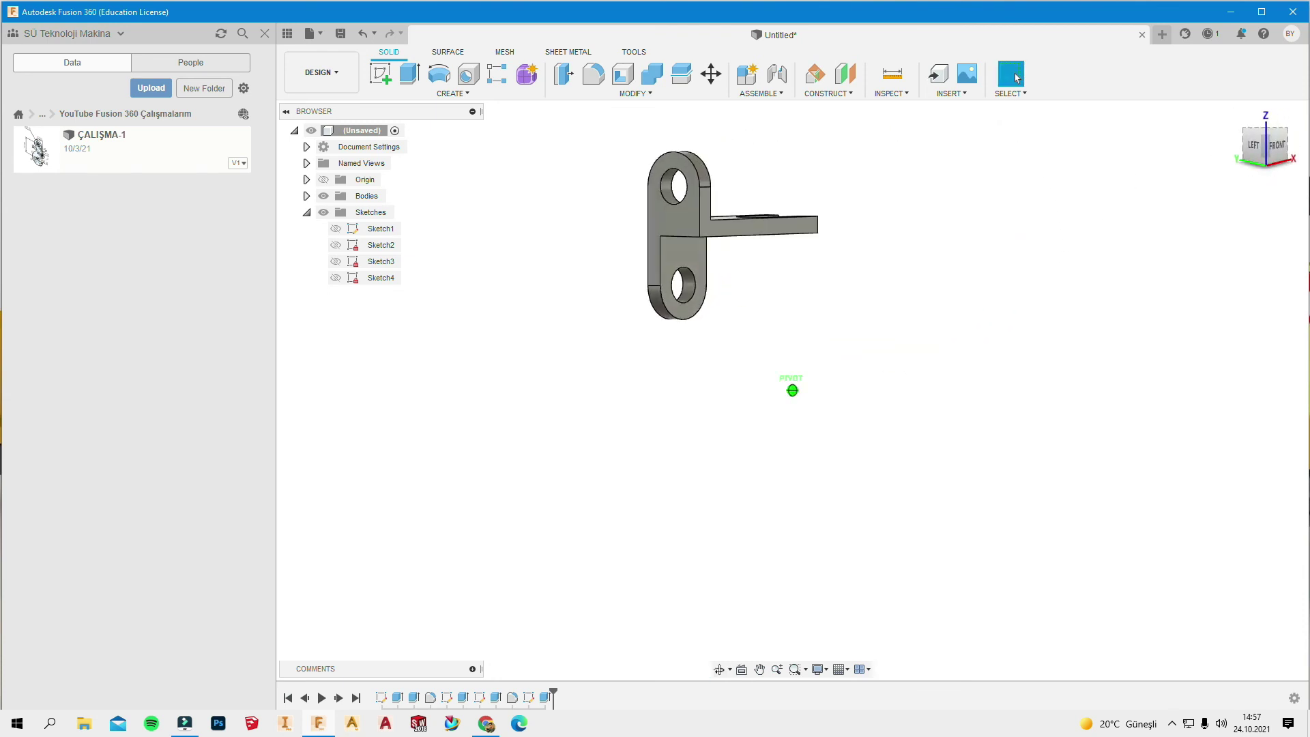
pyautogui.scroll(3, 728, 179)
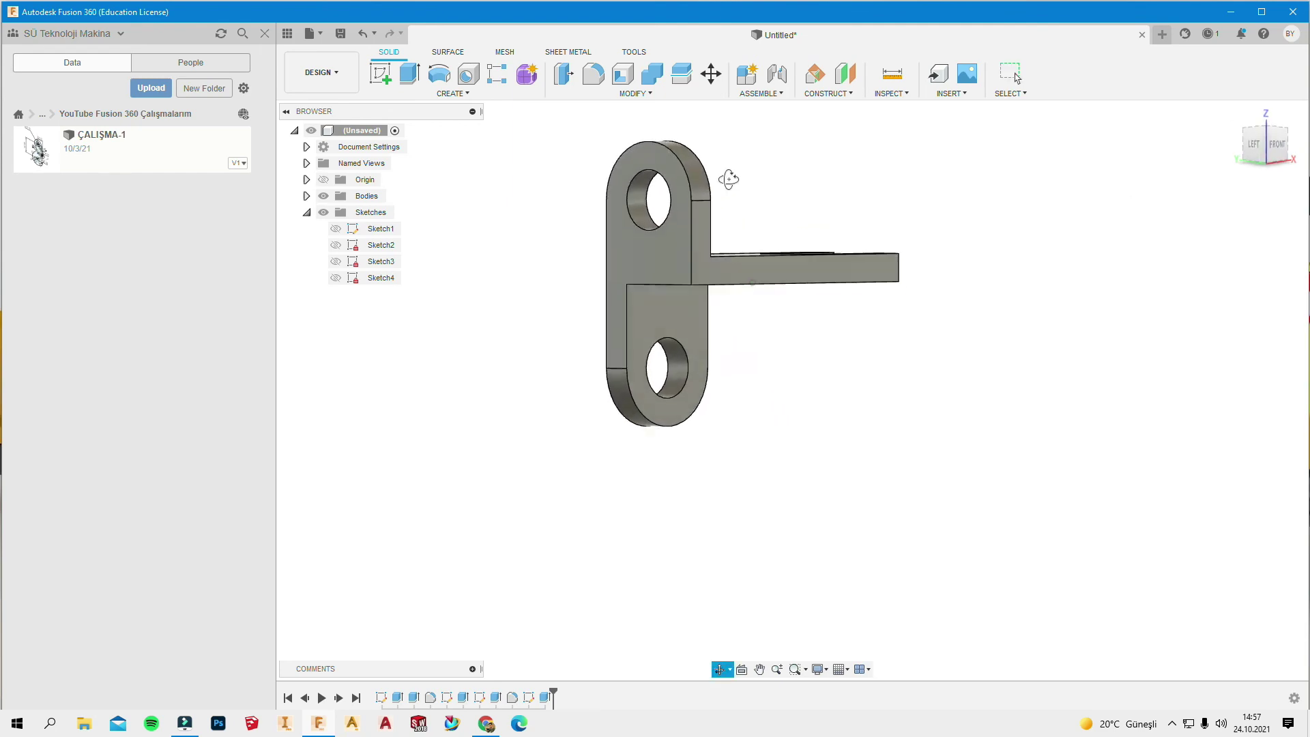
pyautogui.moveTo(729, 179); pyautogui.dragTo(717, 153)
pyautogui.click(1017, 77)
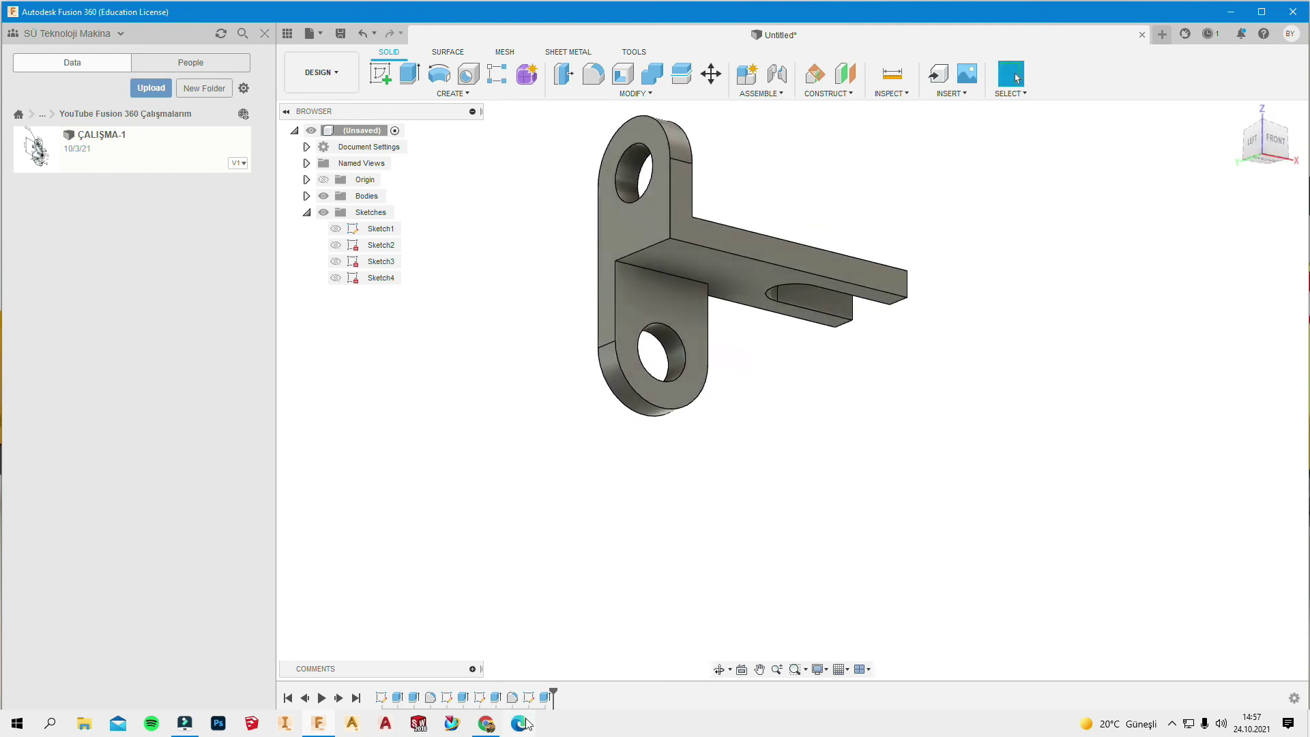
pyautogui.click(489, 726)
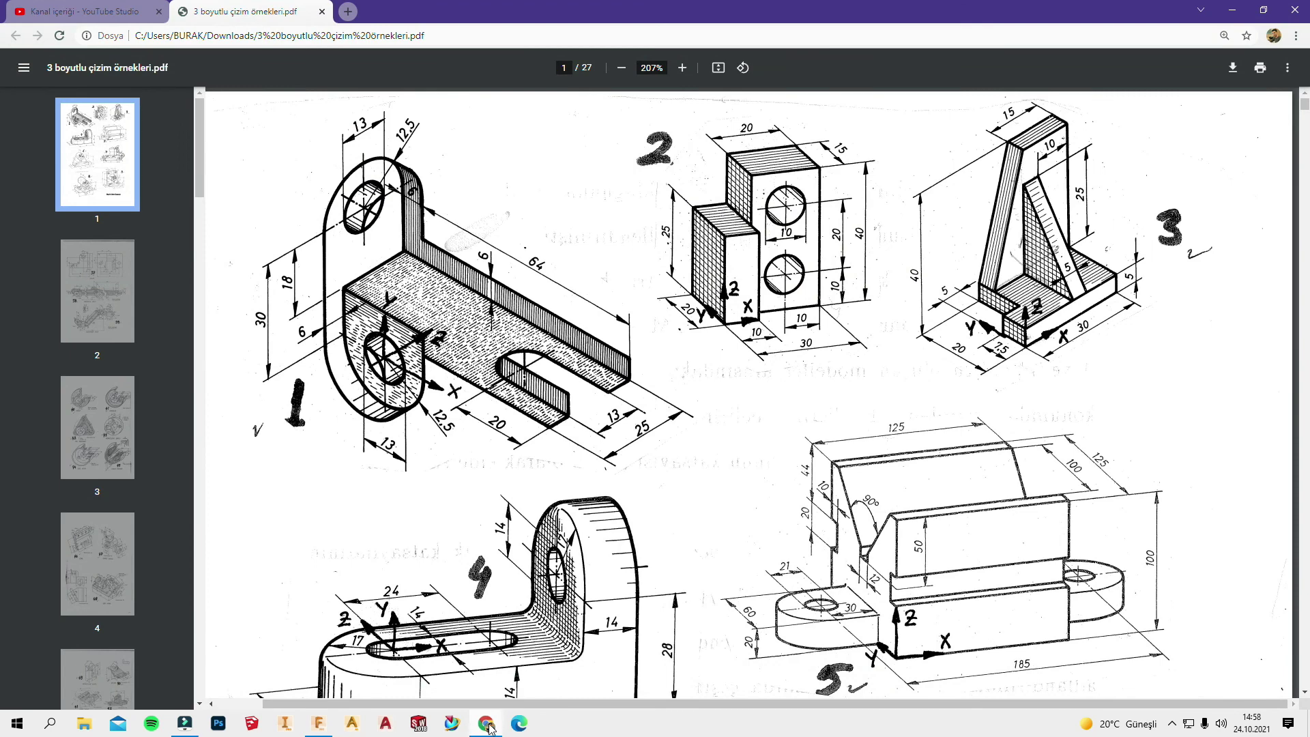
pyautogui.click(490, 728)
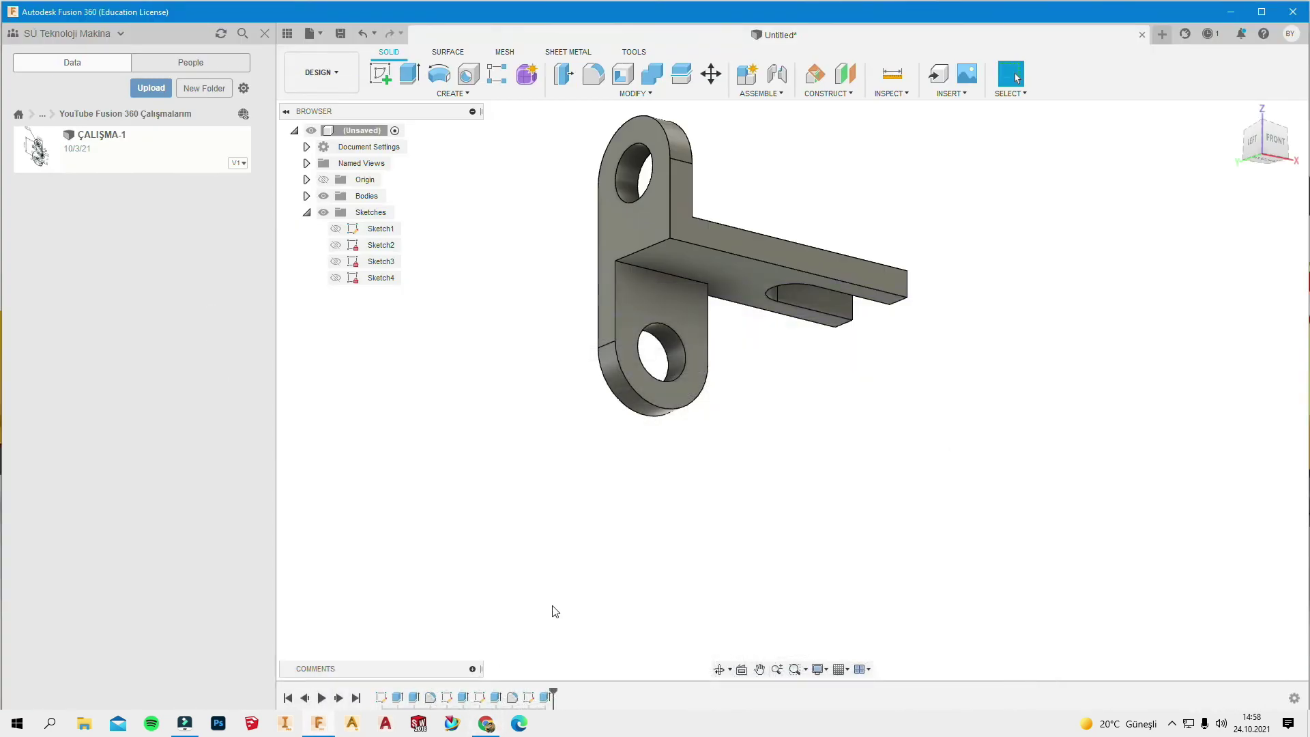